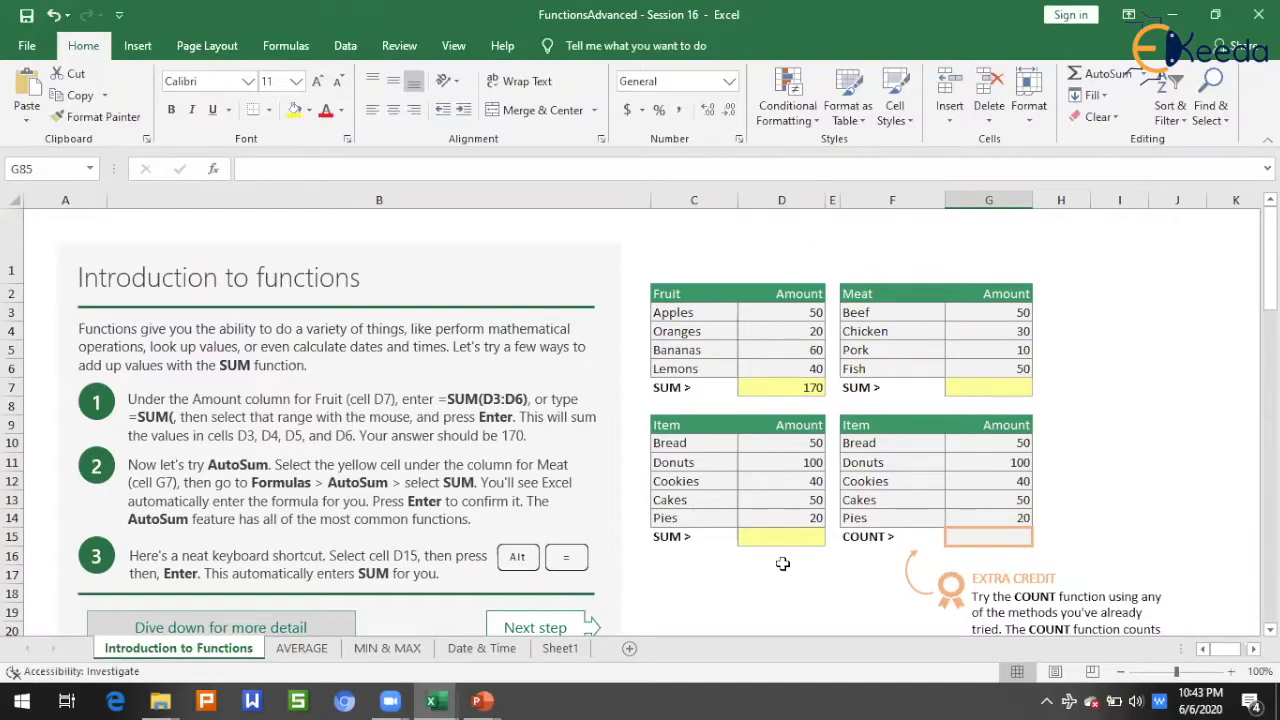
Step: Look through the Introduction to Functions, AVERAGE, MIN & MAX and Date & Time worksheets
scroll(783, 564, "down", 20)
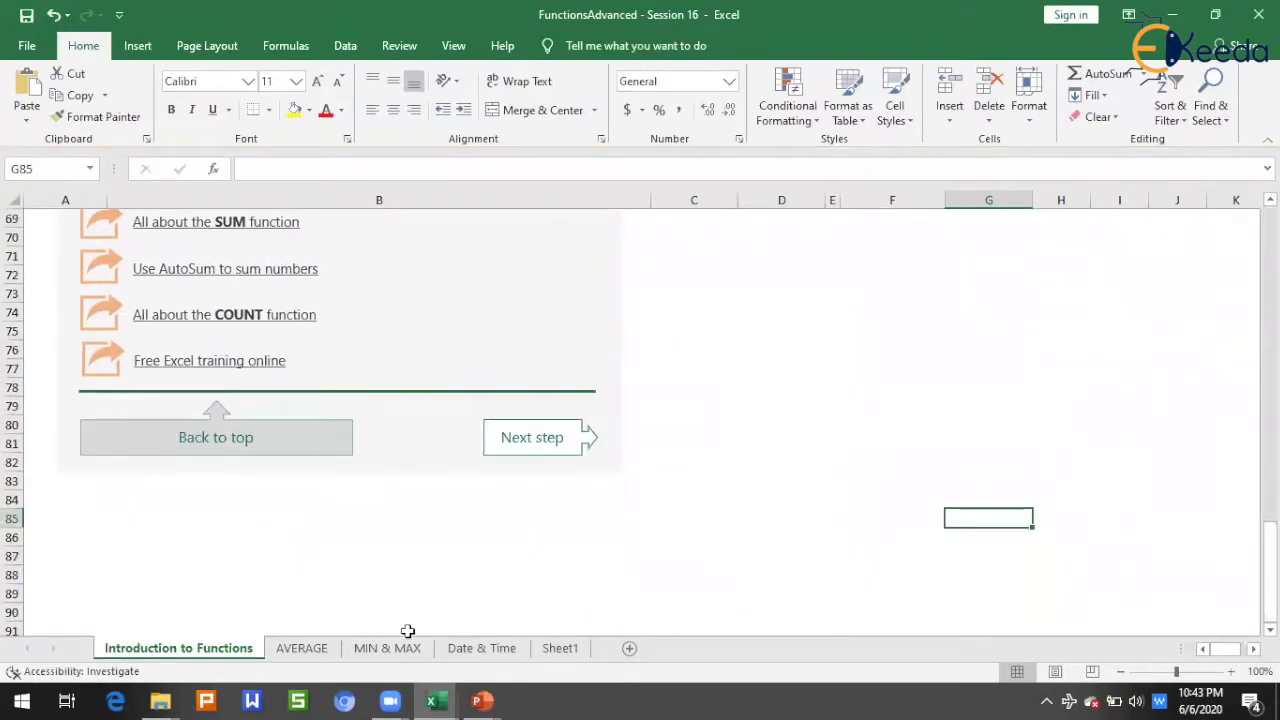
left_click(330, 648)
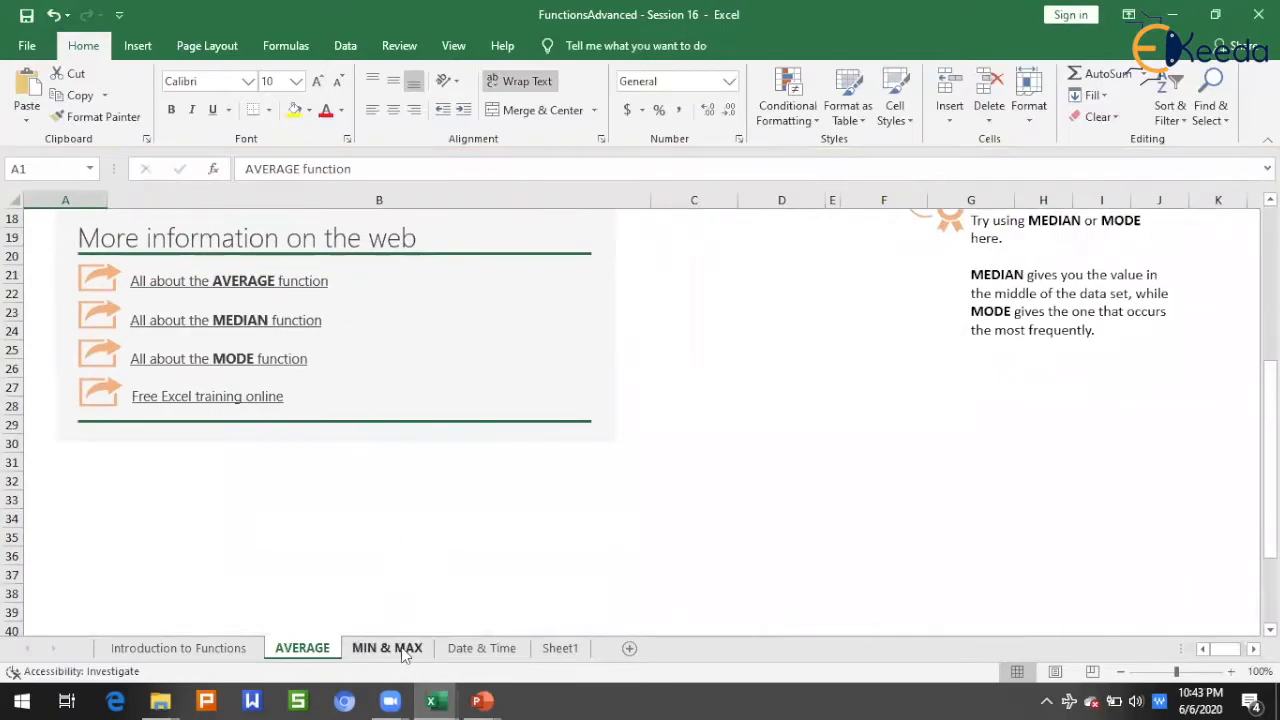
left_click(387, 648)
scroll(455, 600, "down", 6)
left_click(476, 648)
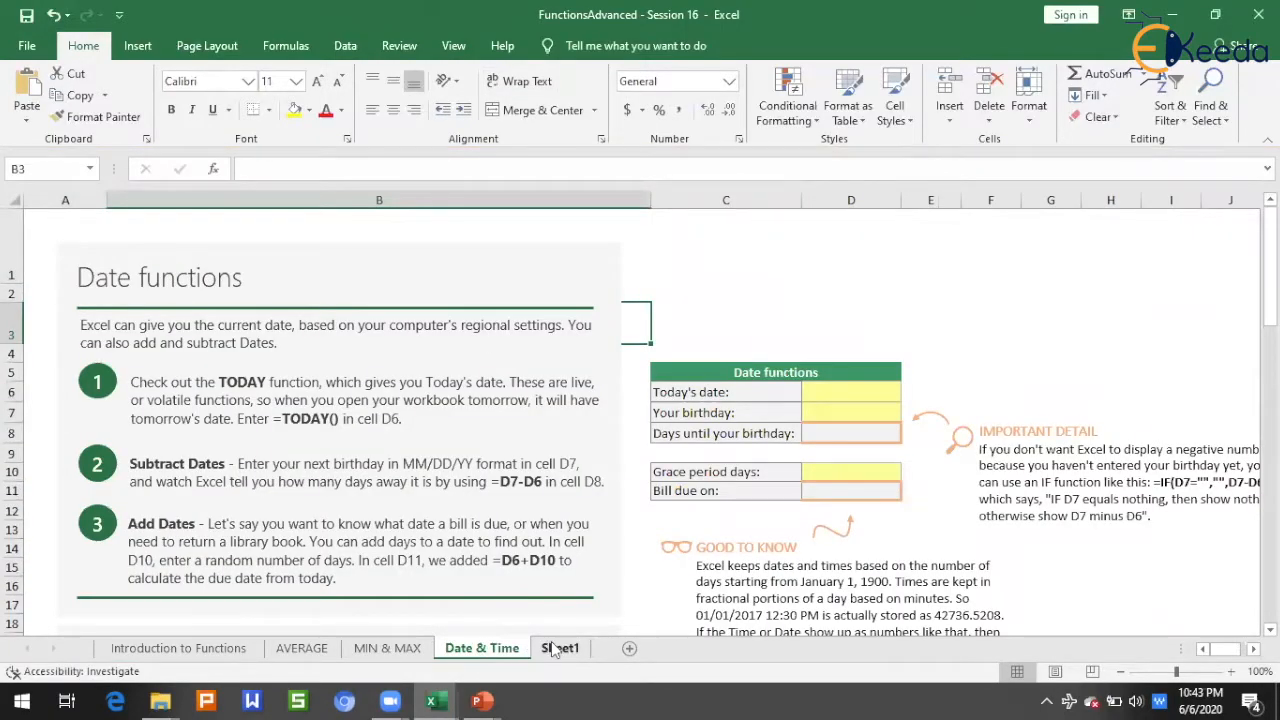
scroll(570, 615, "down", 20)
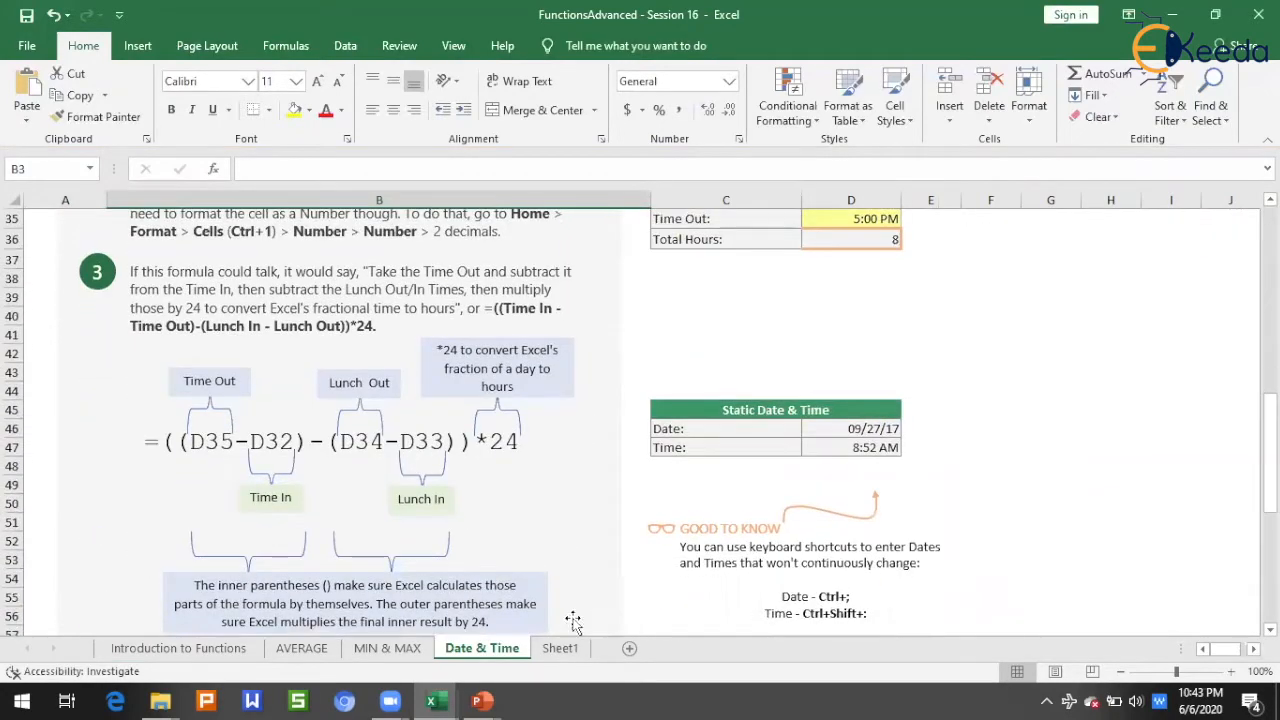
scroll(570, 640, "up", 20)
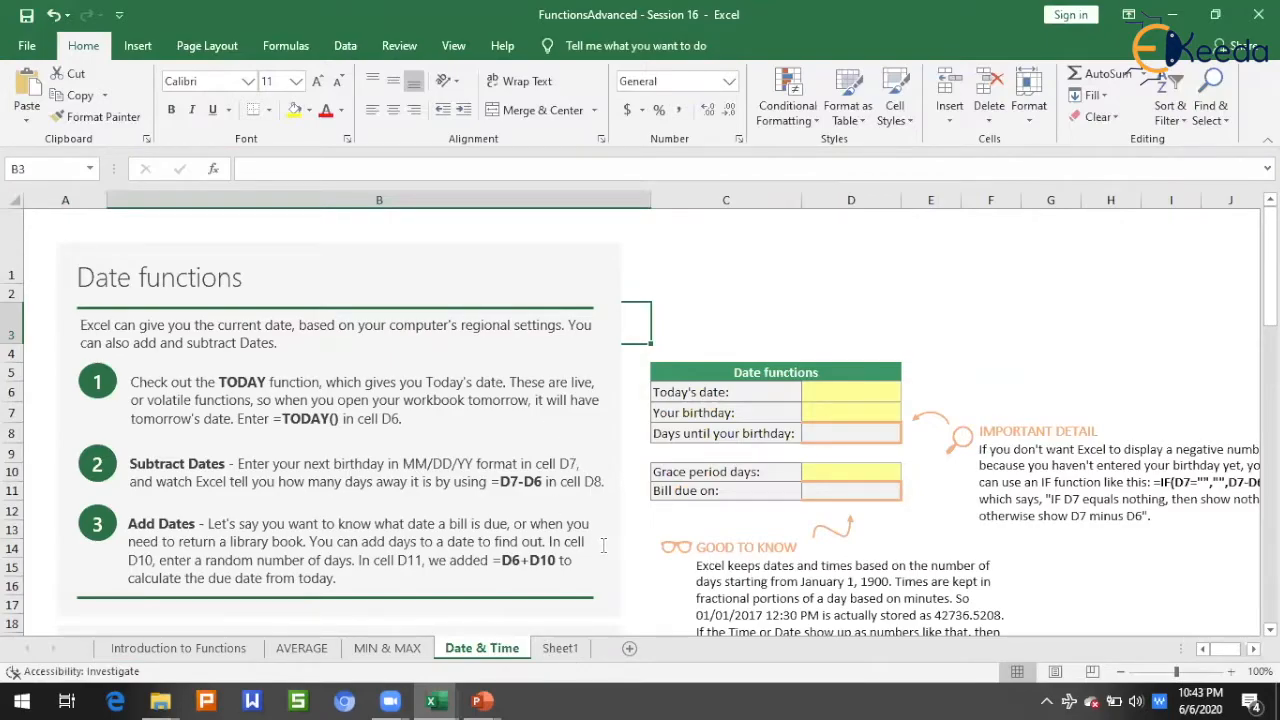
Step: On Sheet1, insert a blank row above the function headings and enter 9 in cell A5
left_click(560, 648)
left_click(921, 482)
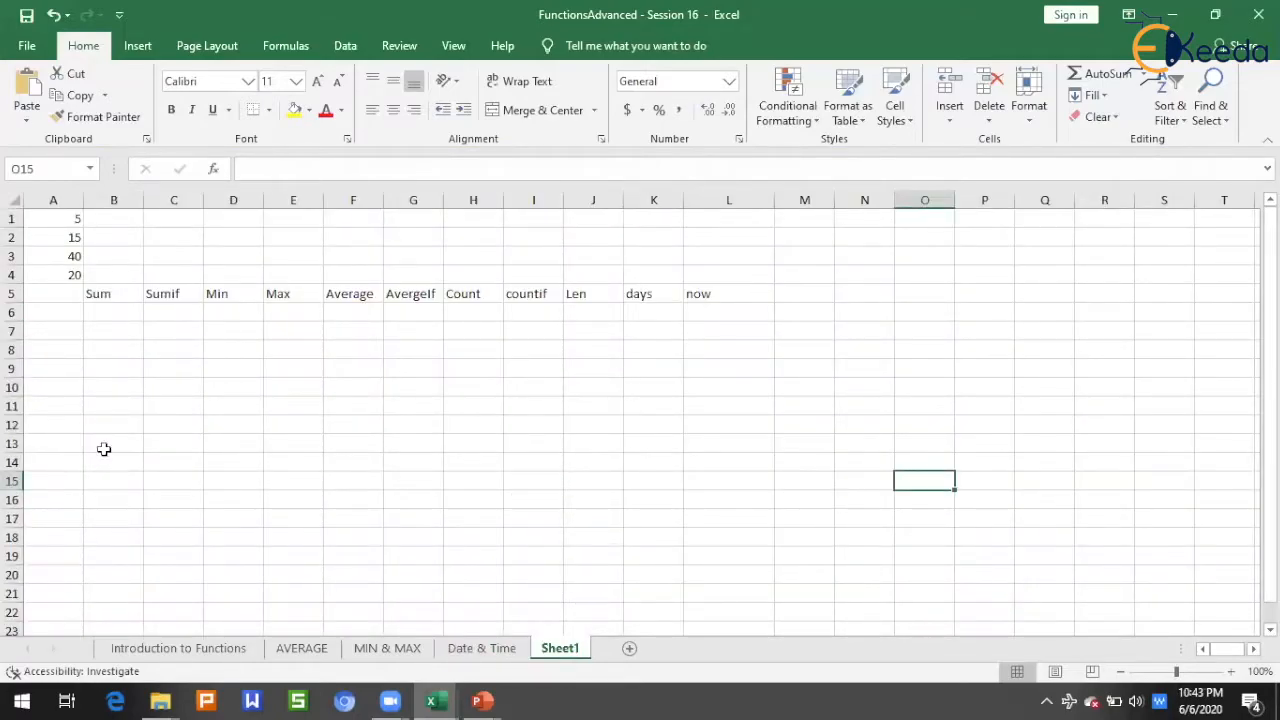
left_click_drag(57, 216, 69, 278)
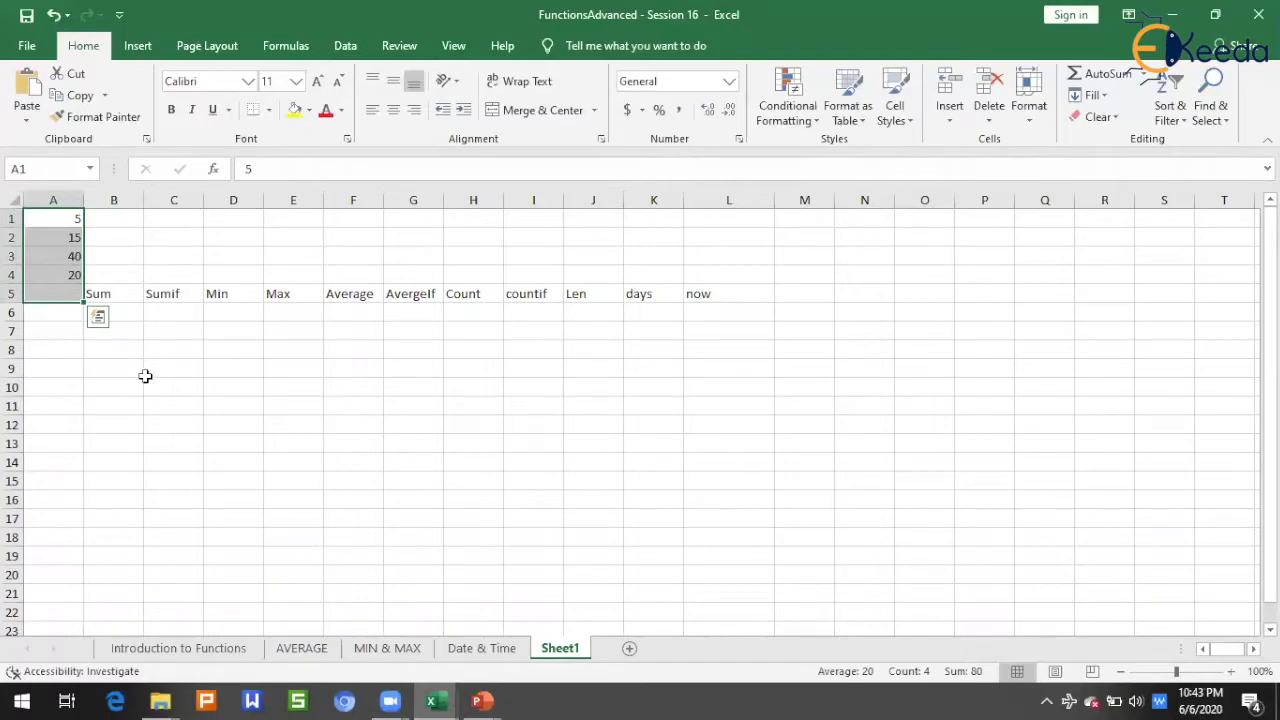
left_click(148, 372)
left_click(14, 293)
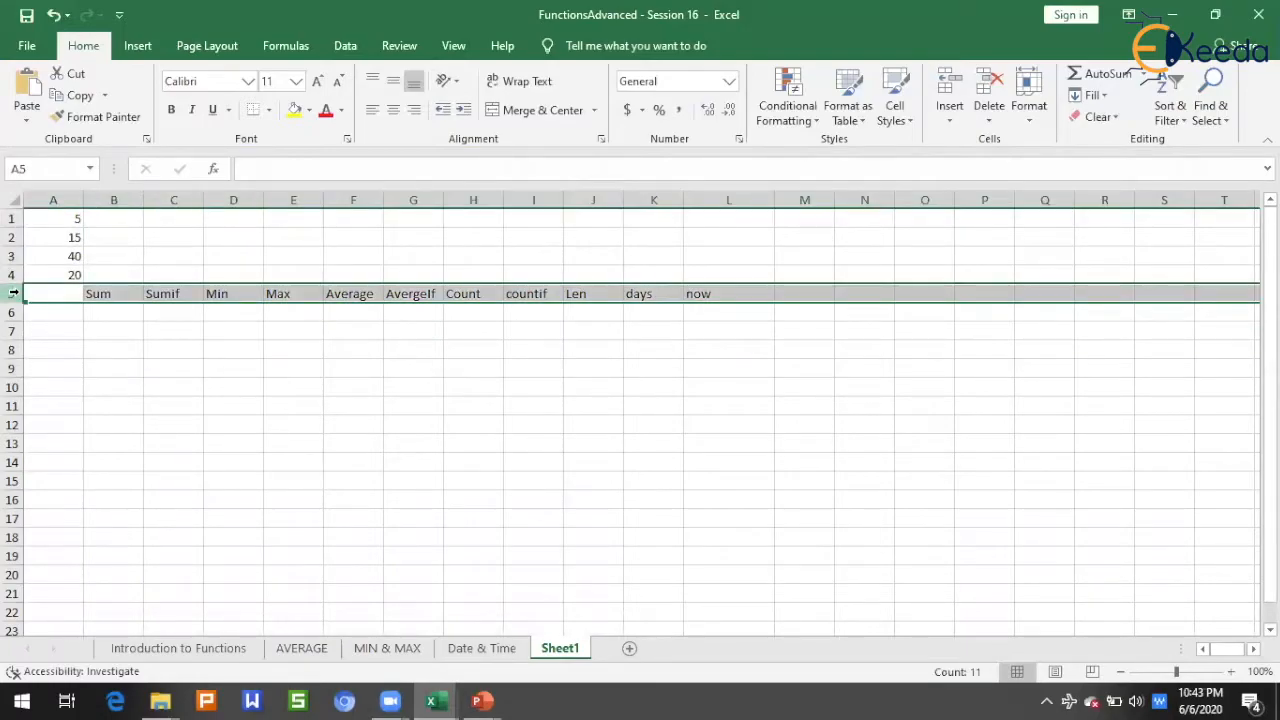
key("ctrl+shift+plus")
left_click(57, 297)
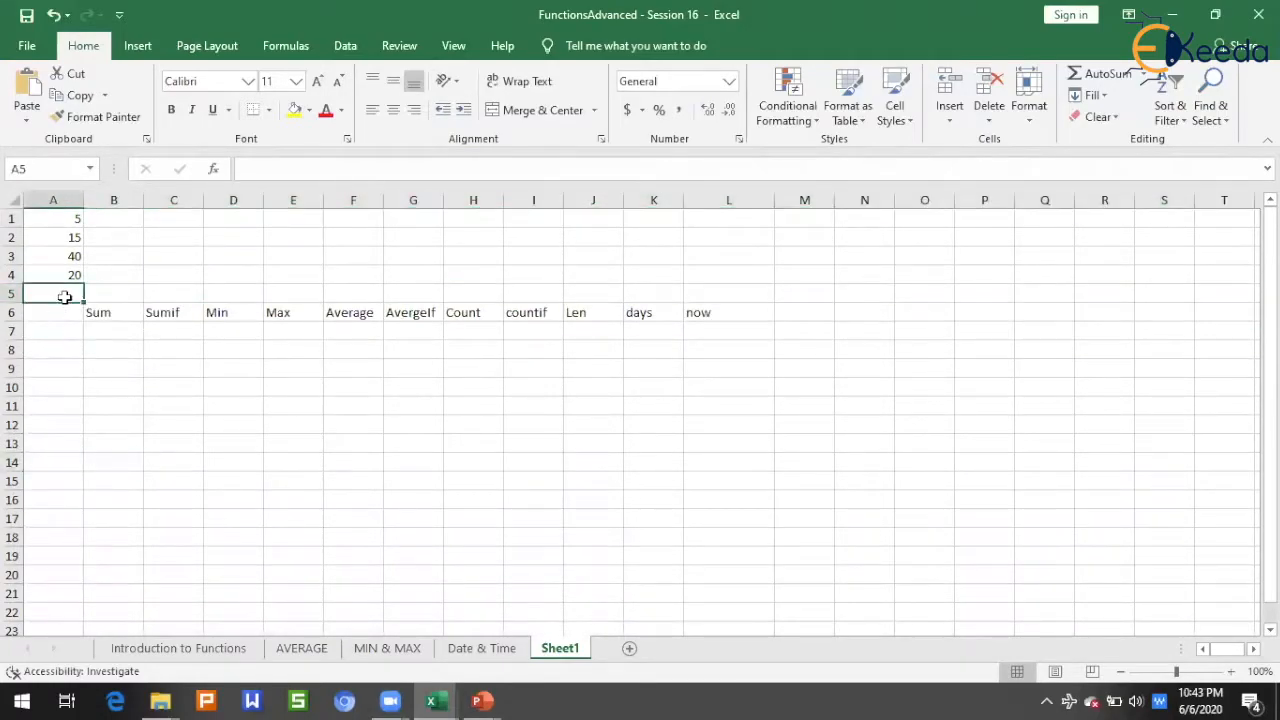
type("9")
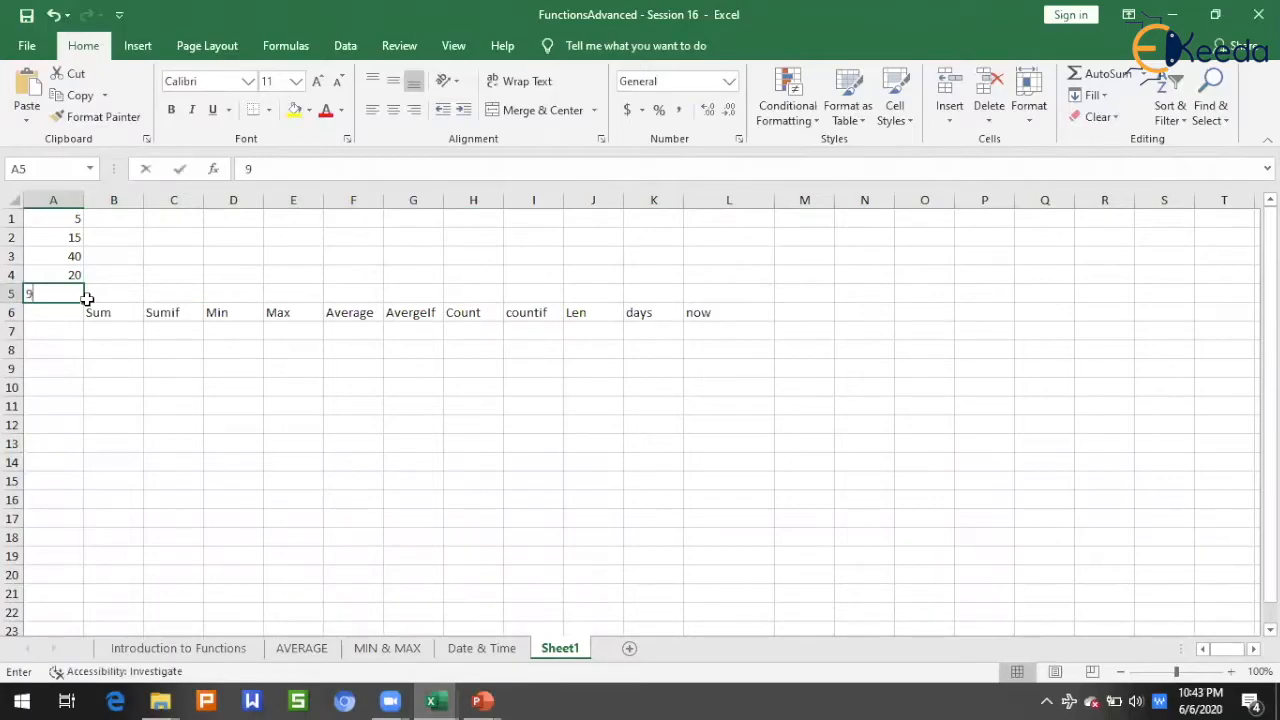
left_click(87, 298)
Step: In cell B7 under the Sum heading, enter =SUM(A1,A2,A3,A4,A5) and review the formula
left_click(105, 328)
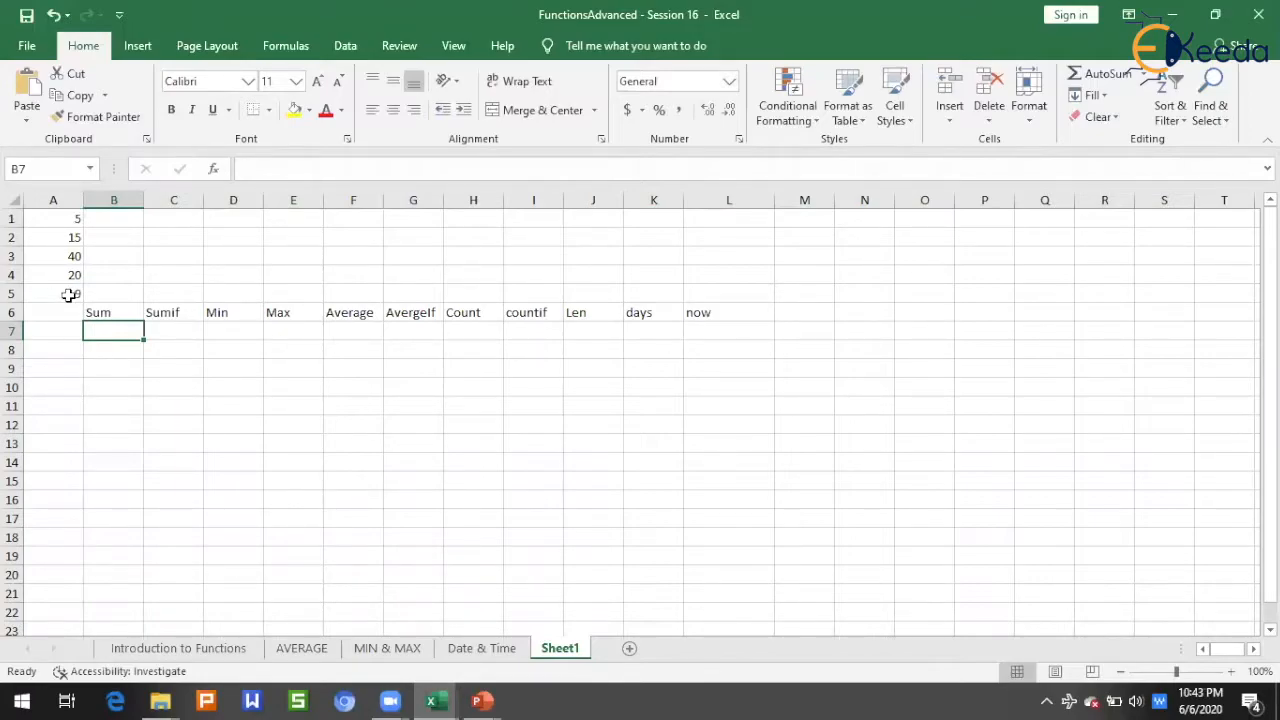
type("=")
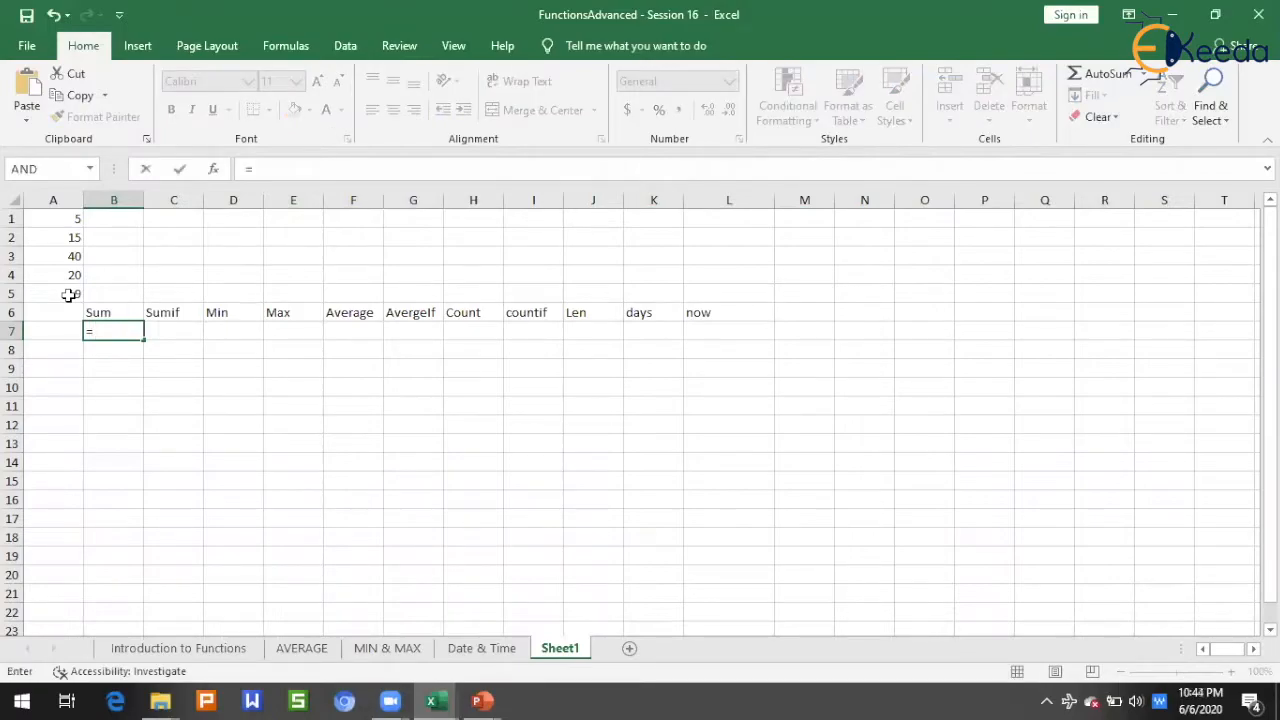
type("su")
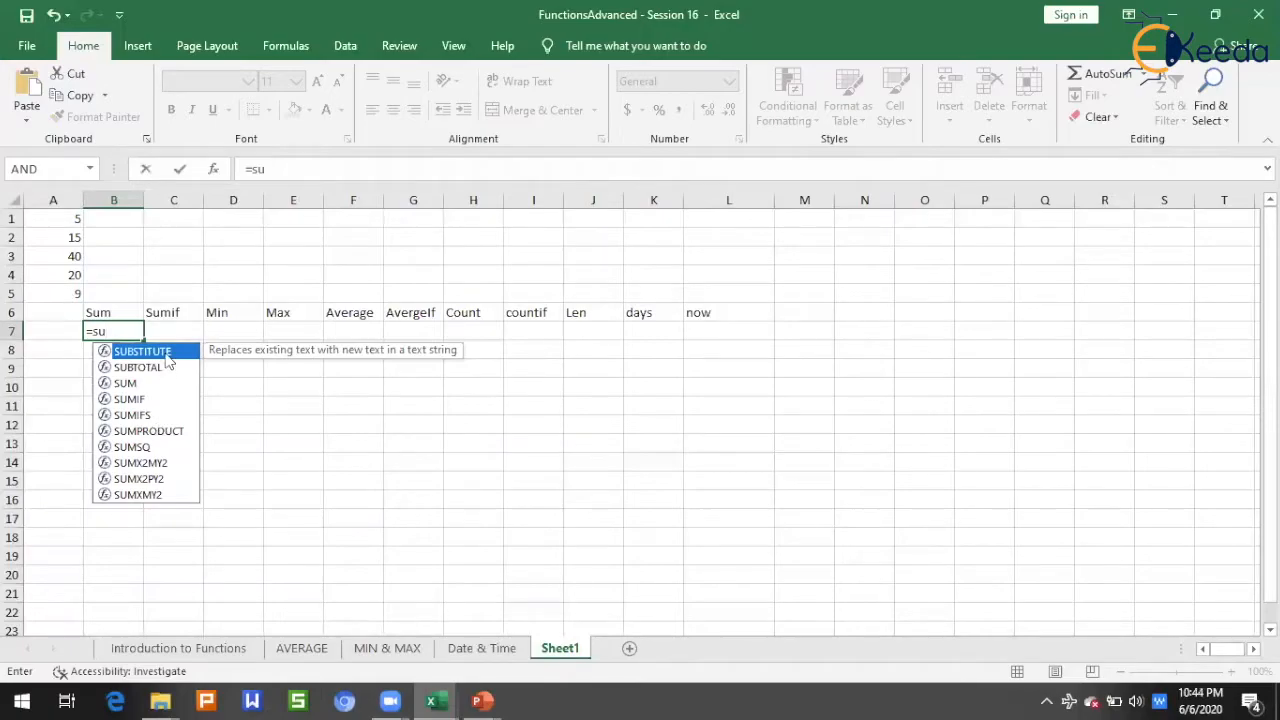
left_click(155, 386)
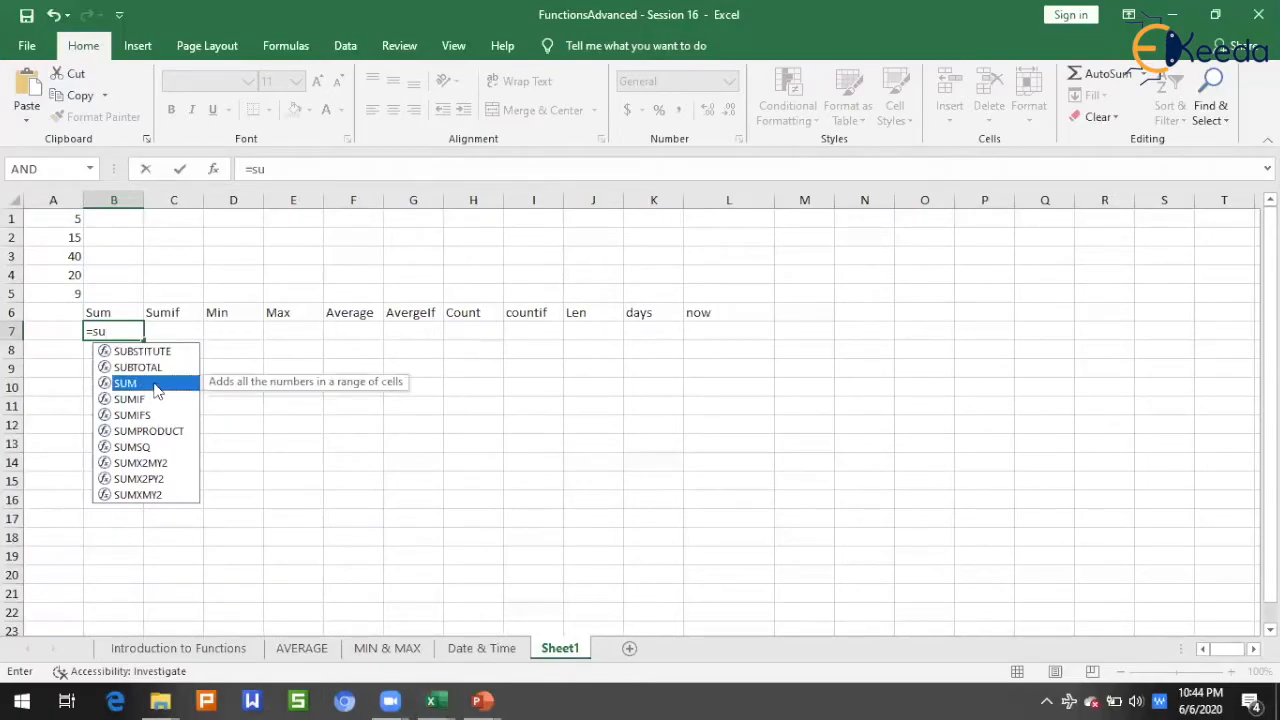
double_click(155, 386)
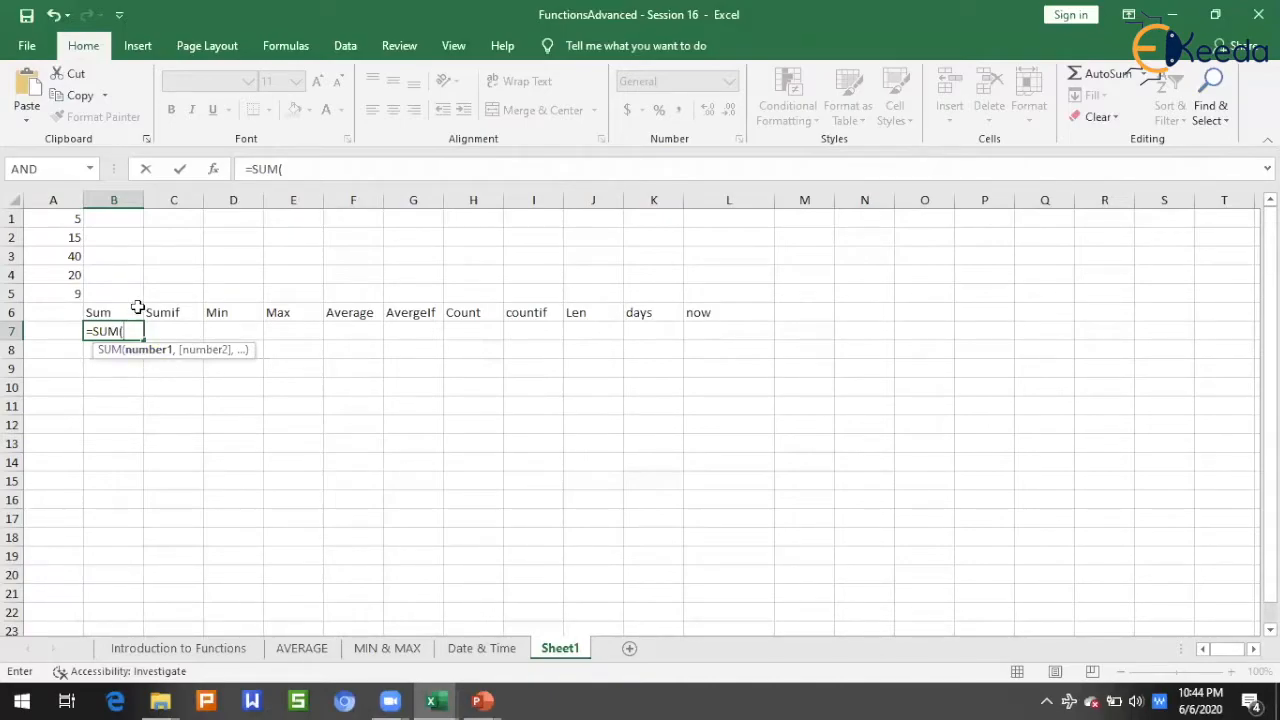
type("A1")
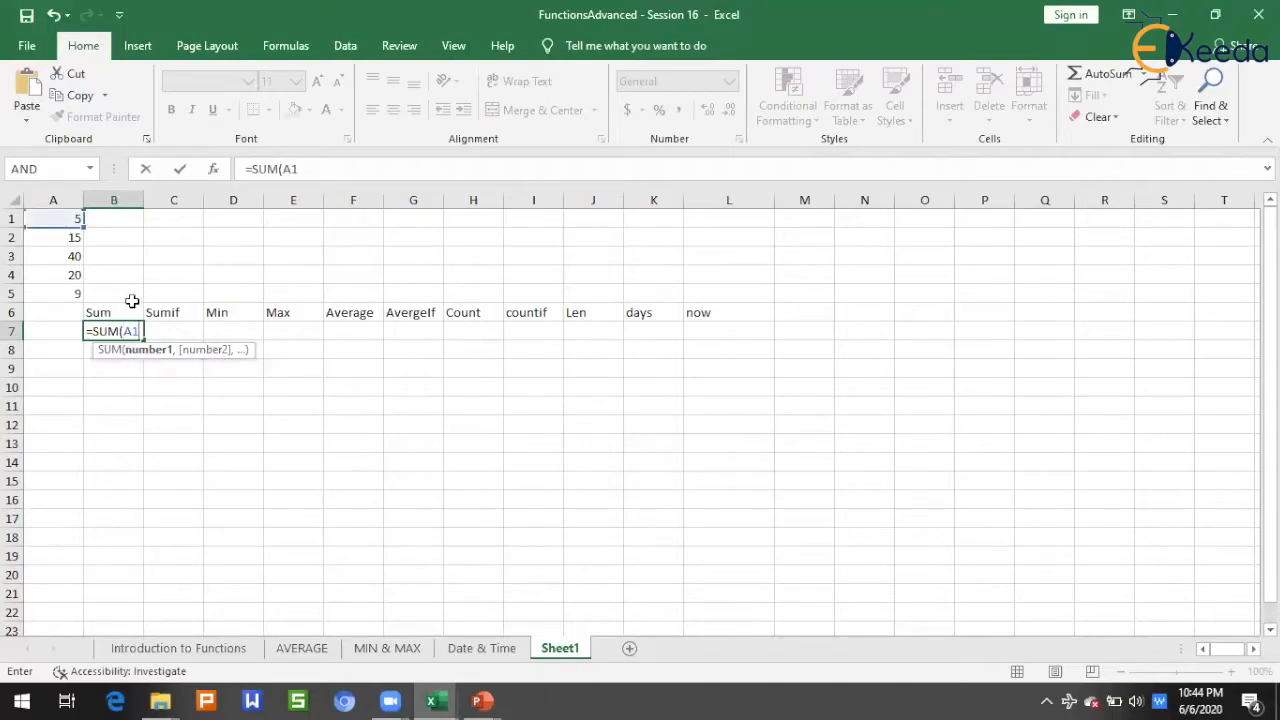
type(",")
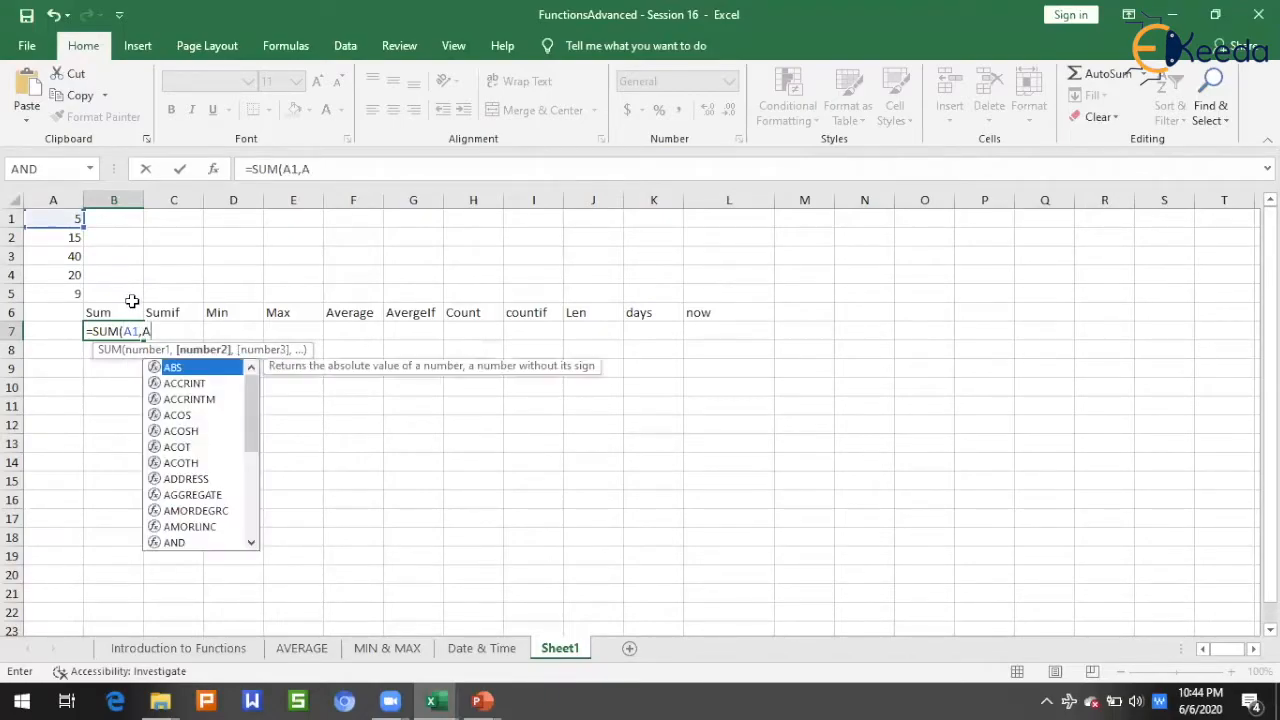
type("A2,")
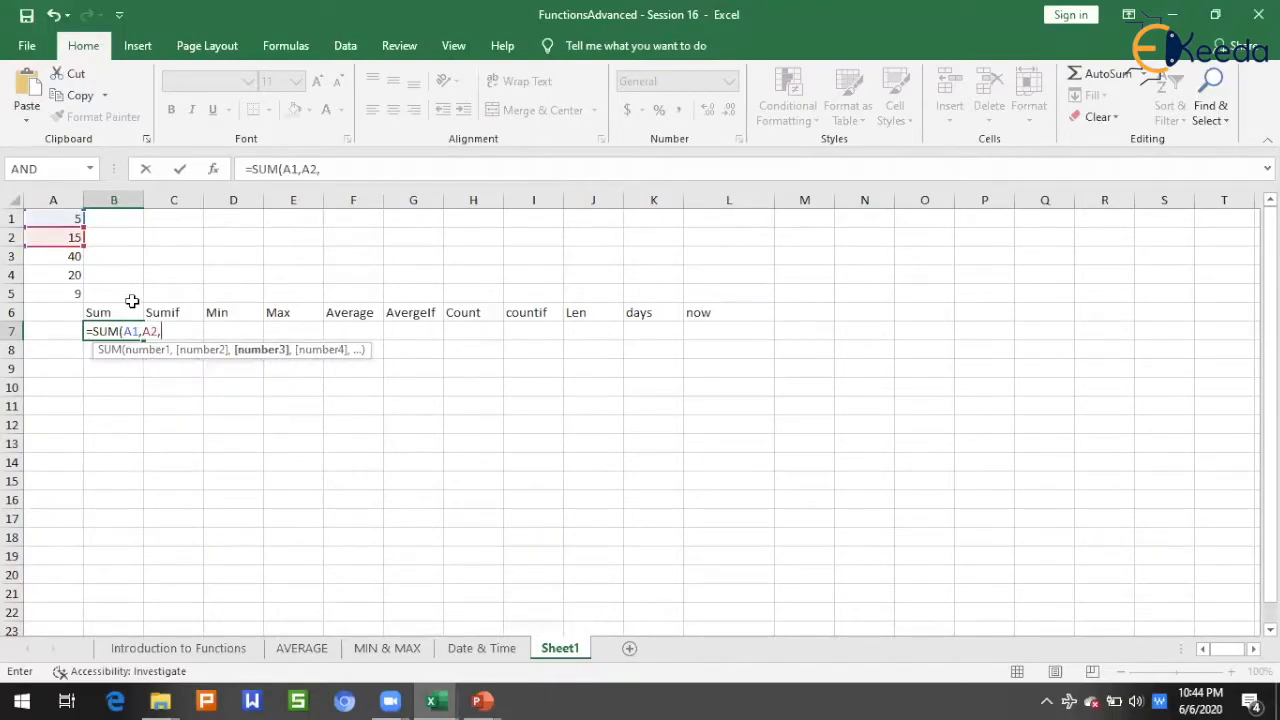
type("A3,")
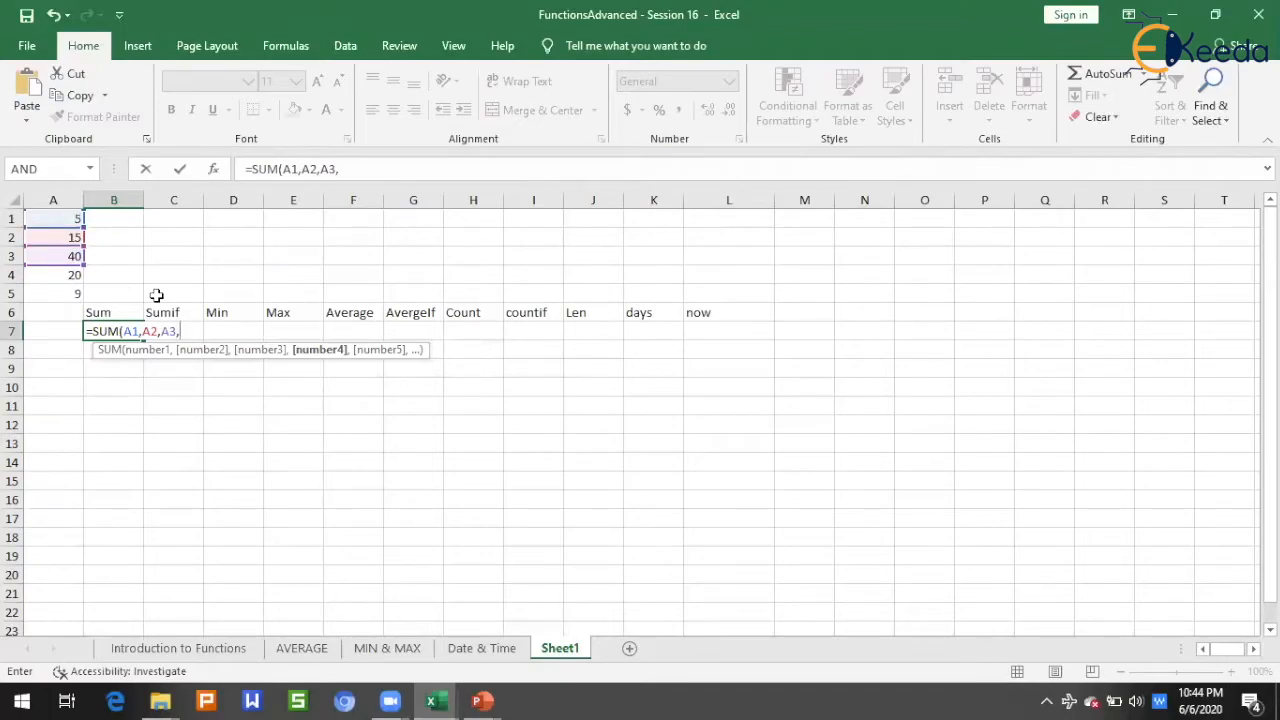
type("A4")
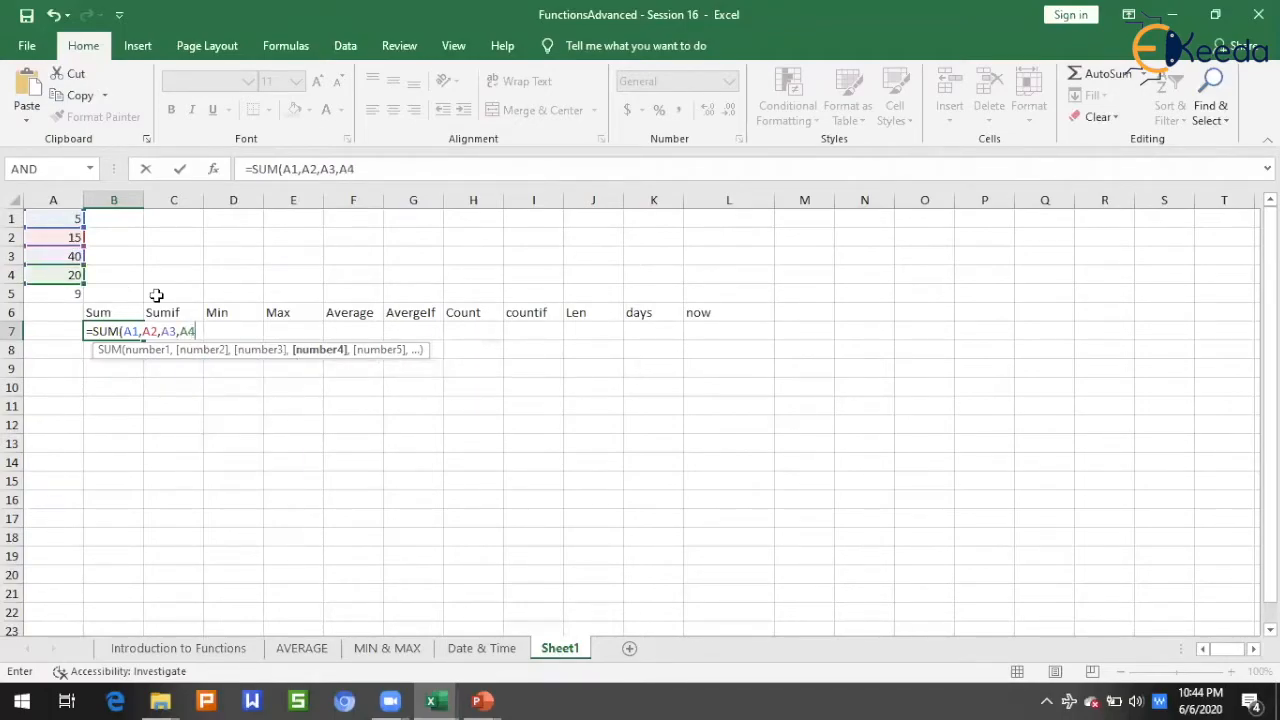
type(",A")
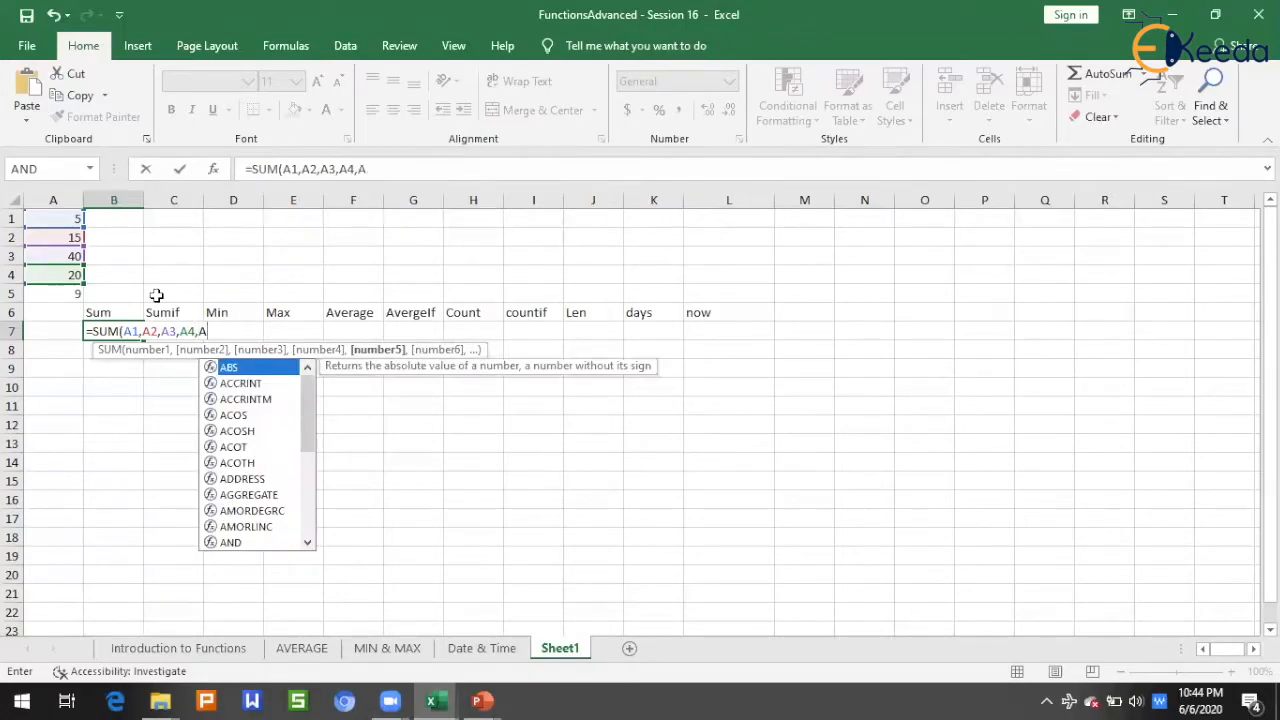
type("5")
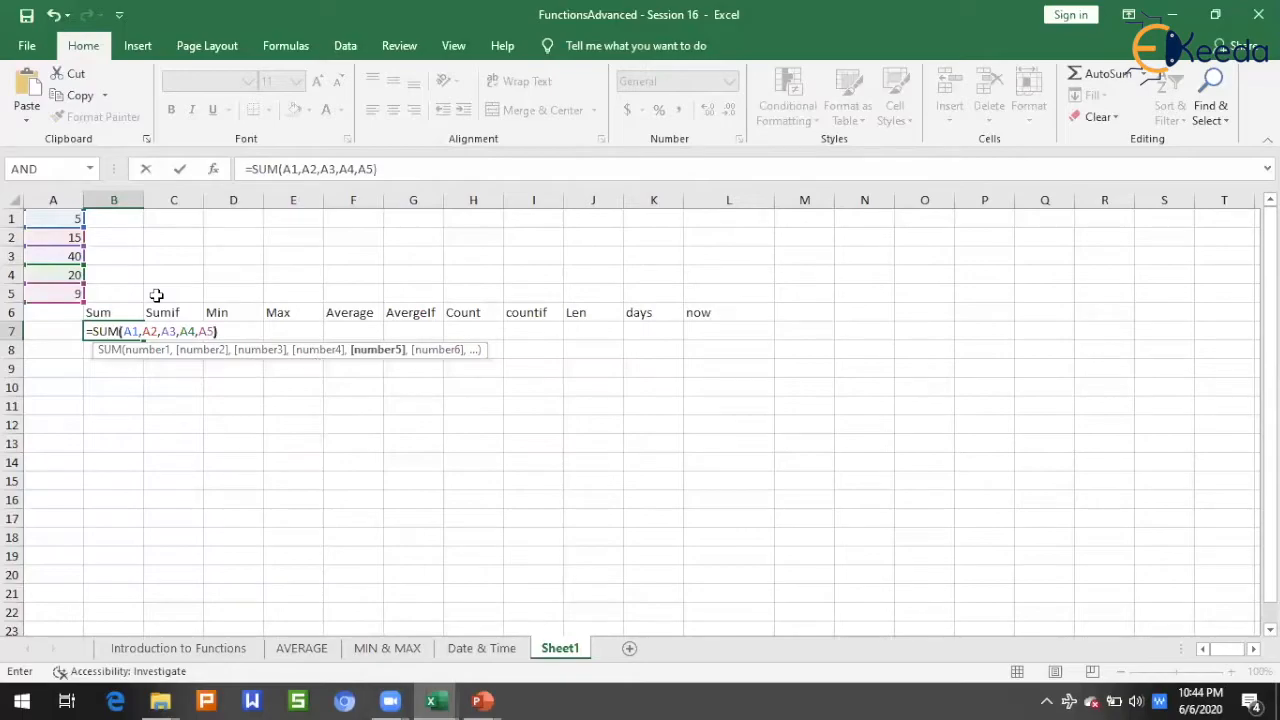
type(")")
key("Return")
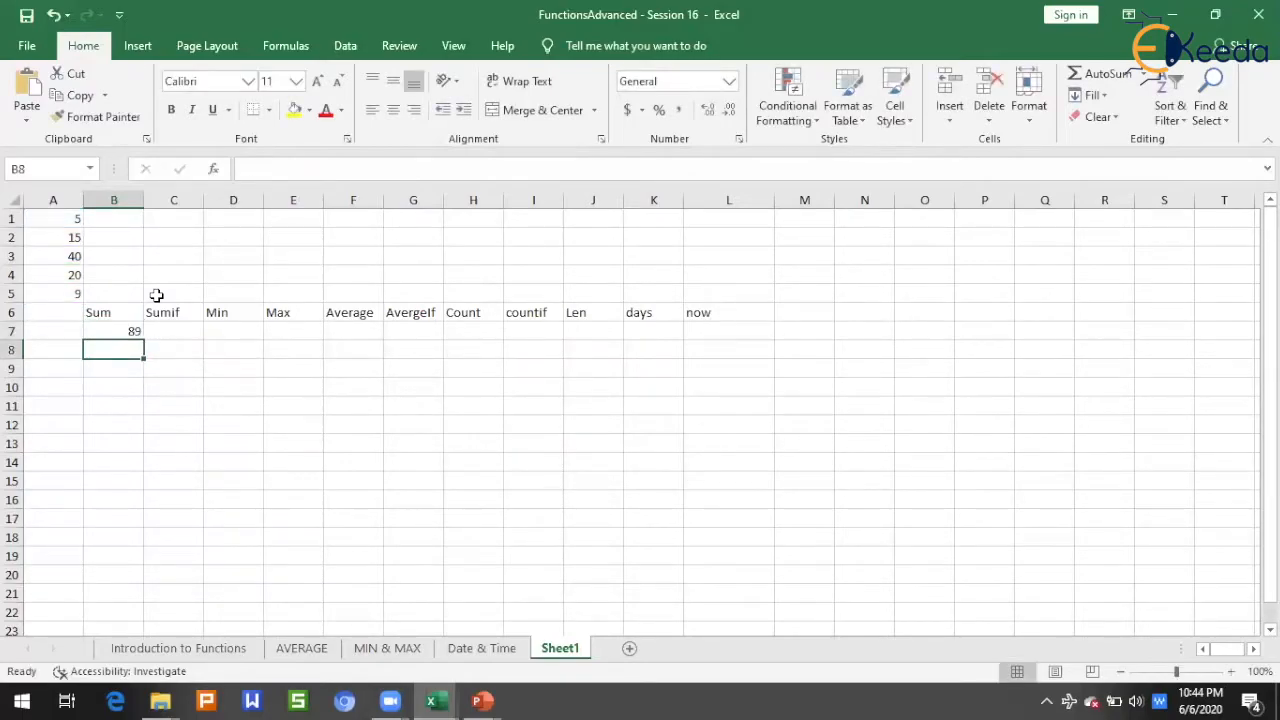
key("Up")
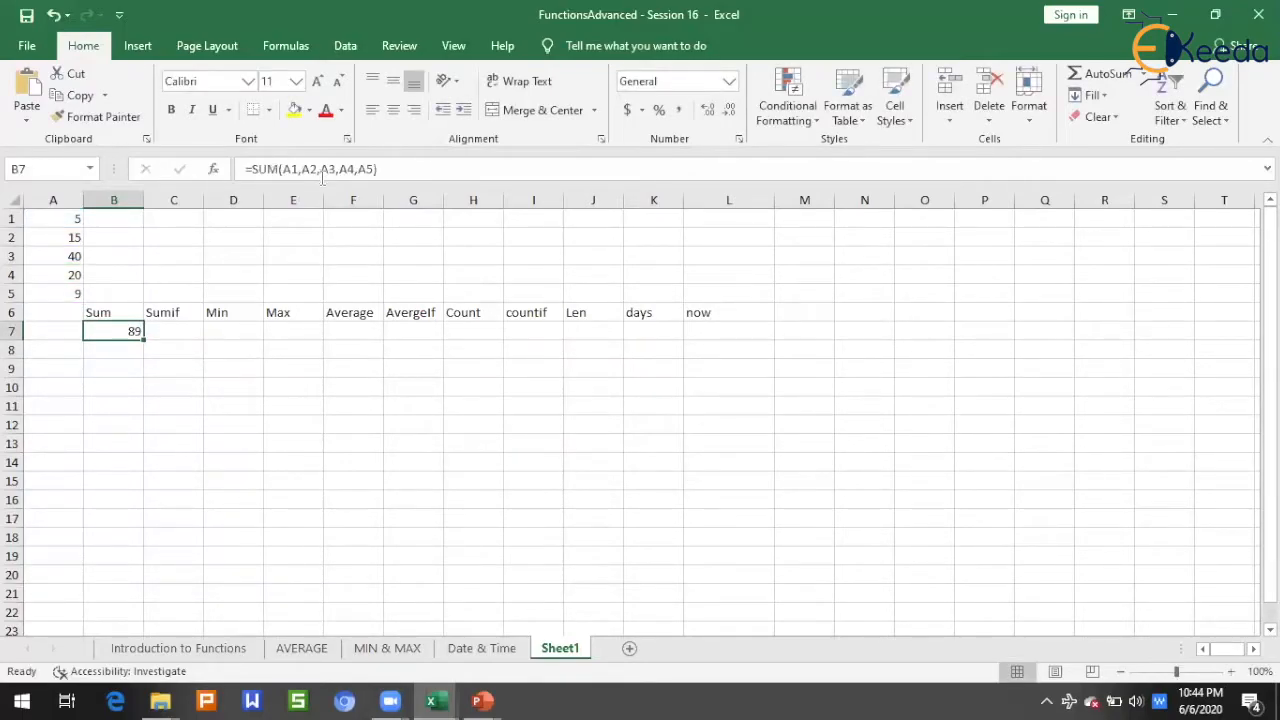
left_click_drag(378, 170, 217, 178)
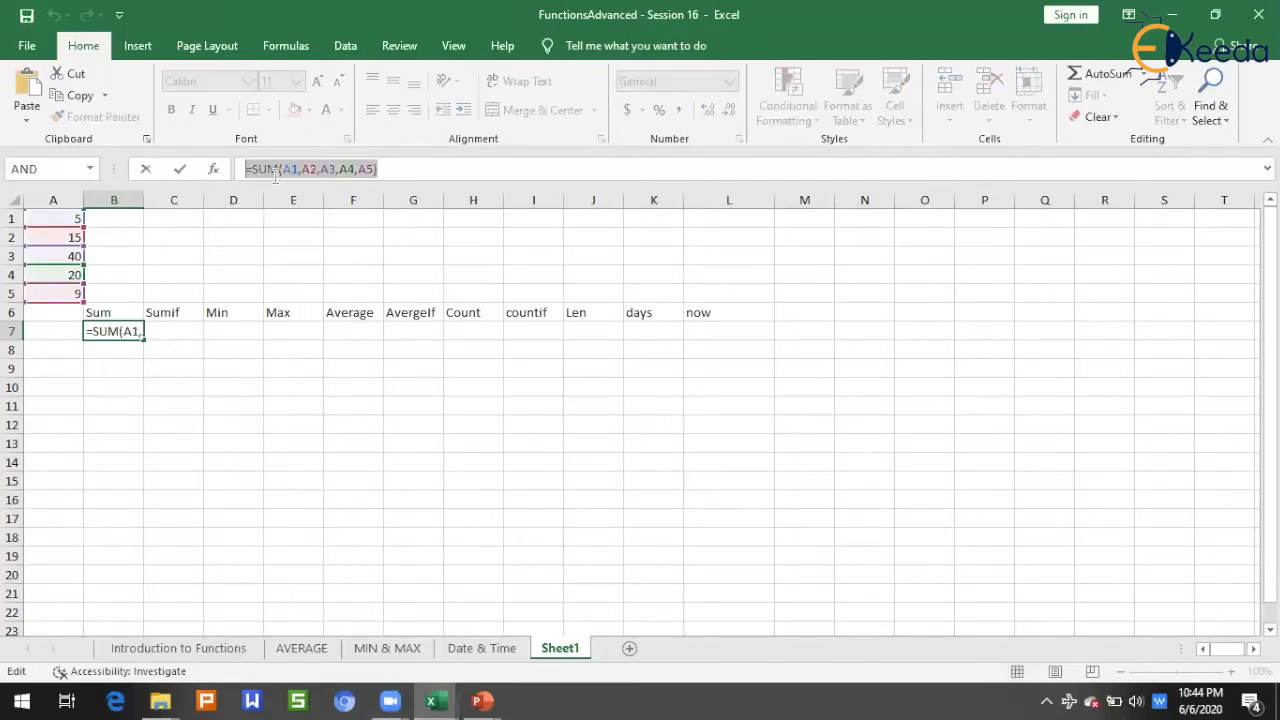
key("Escape")
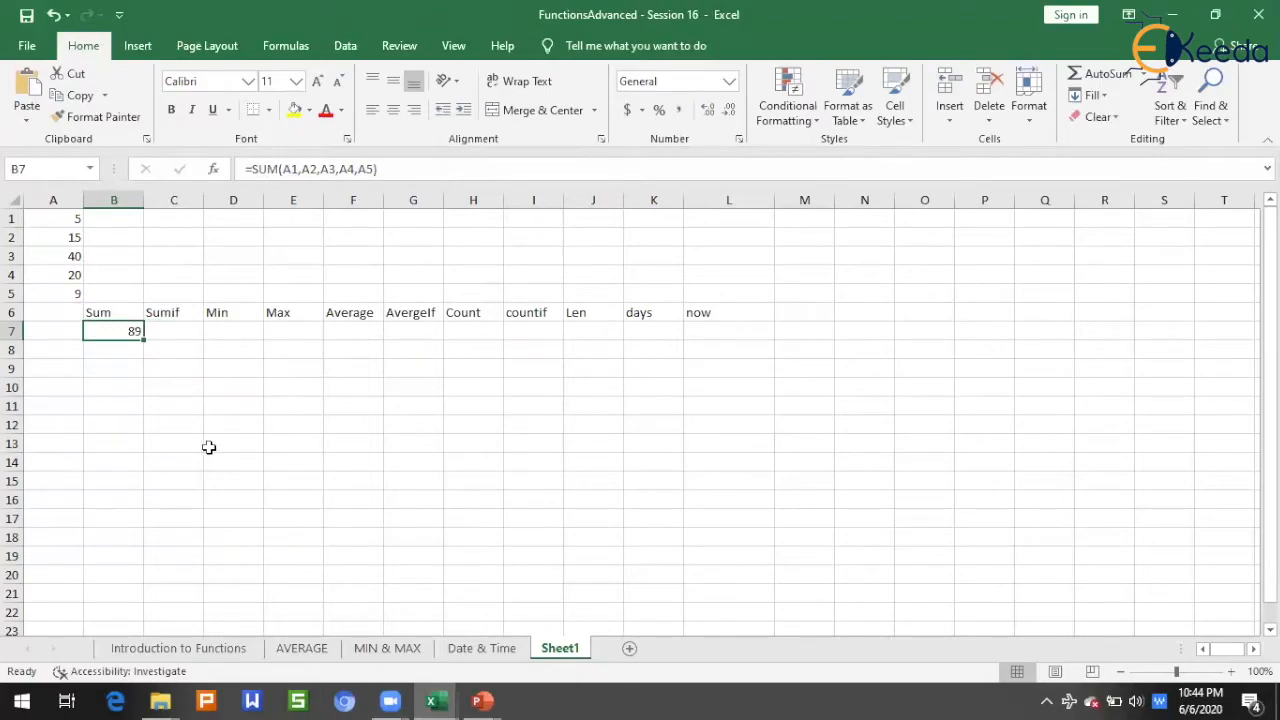
Step: In cell B8, add up the same numbers as a range with =SUM(A1:A5)
left_click(112, 349)
type("=sum(")
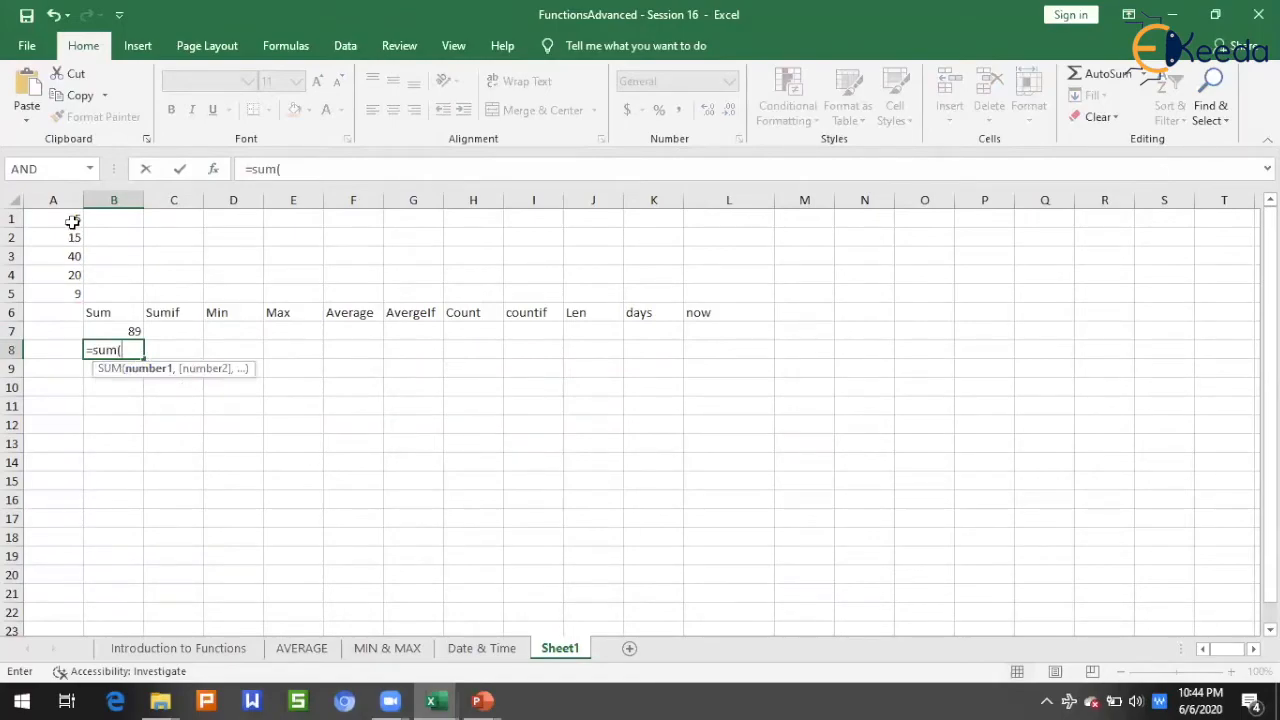
left_click_drag(71, 216, 75, 293)
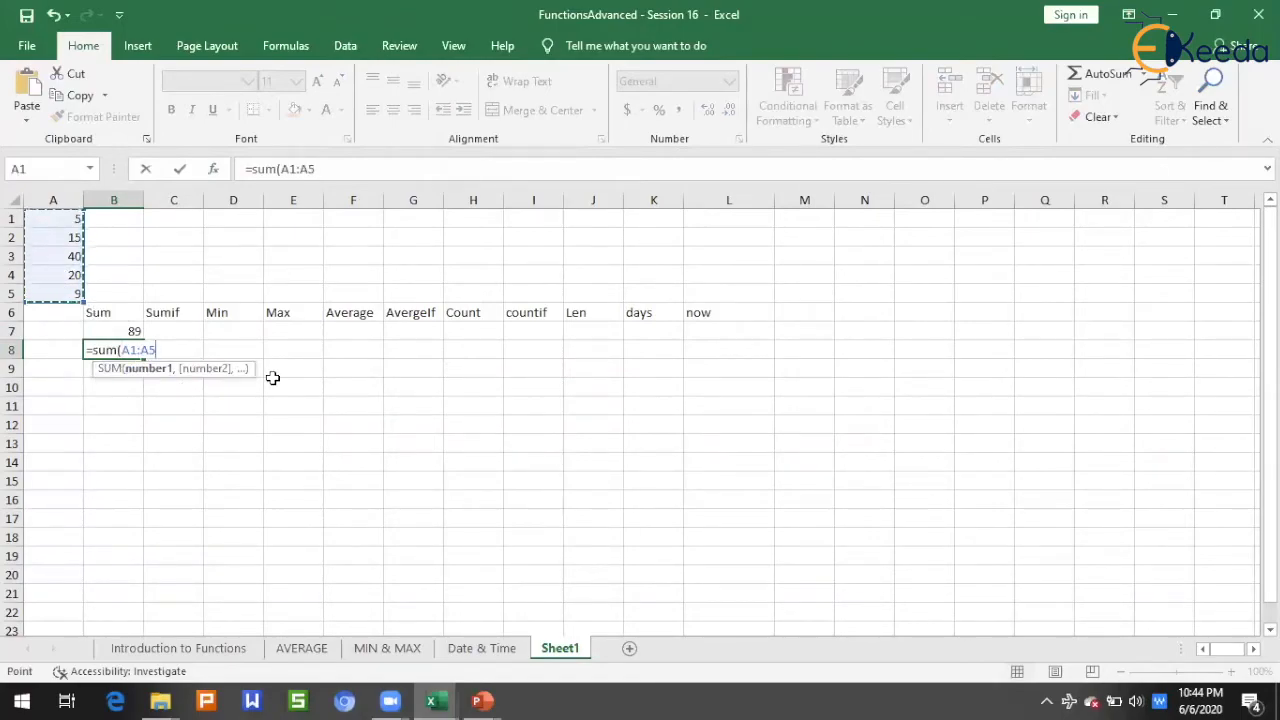
type(")")
key("Return")
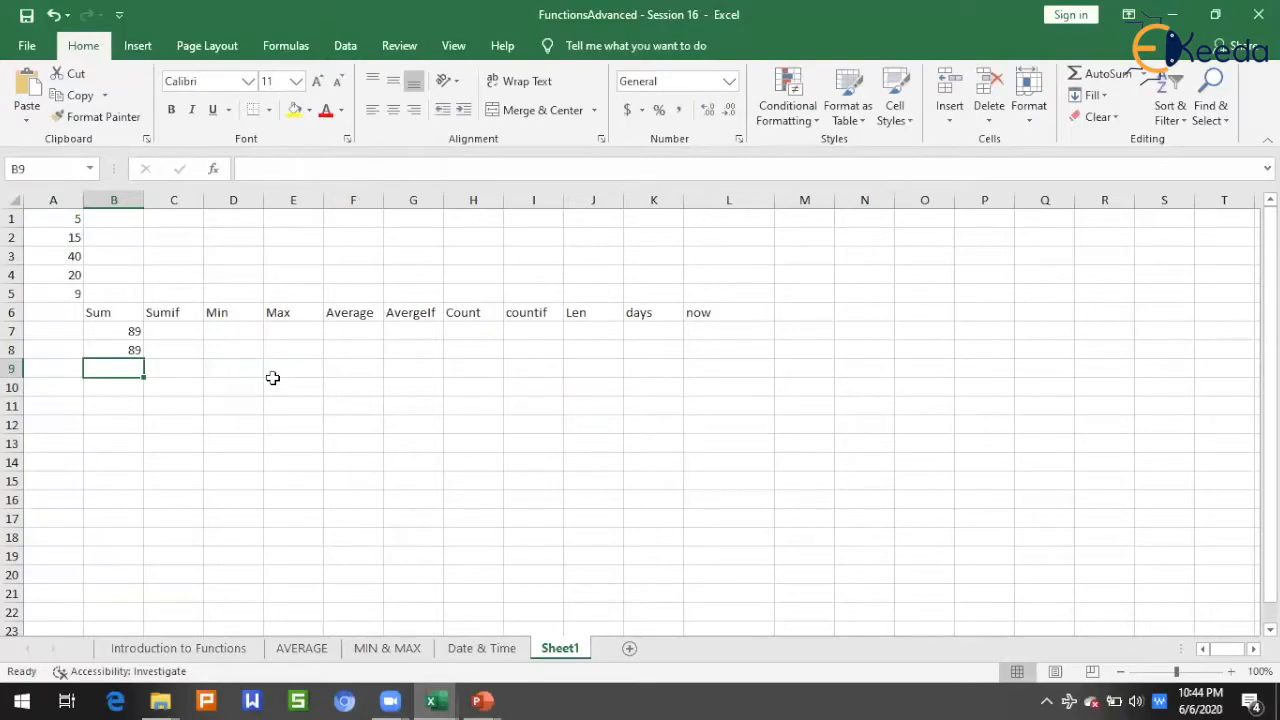
key("Up")
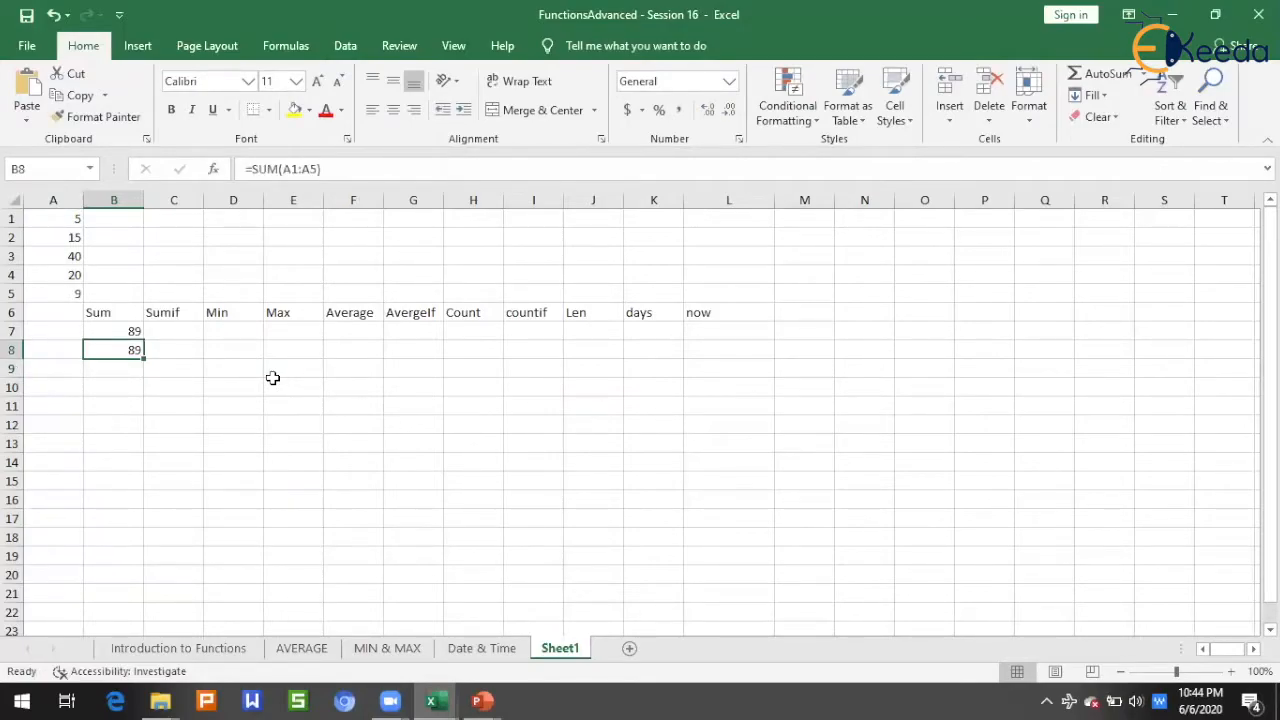
Step: In cell C7 under the Sumif heading, enter =SUMIF(A1:A5, ">10") and check it against the sum of cells A2:A4
key("Up")
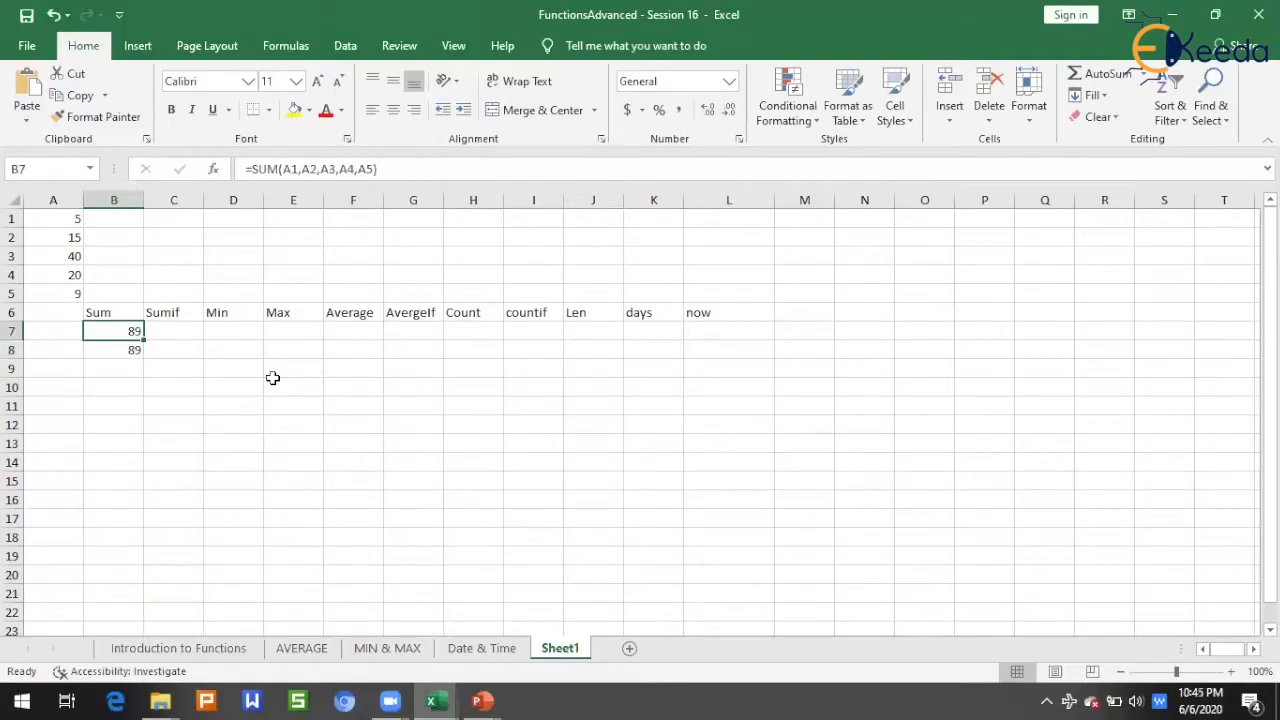
key("Right")
type("=")
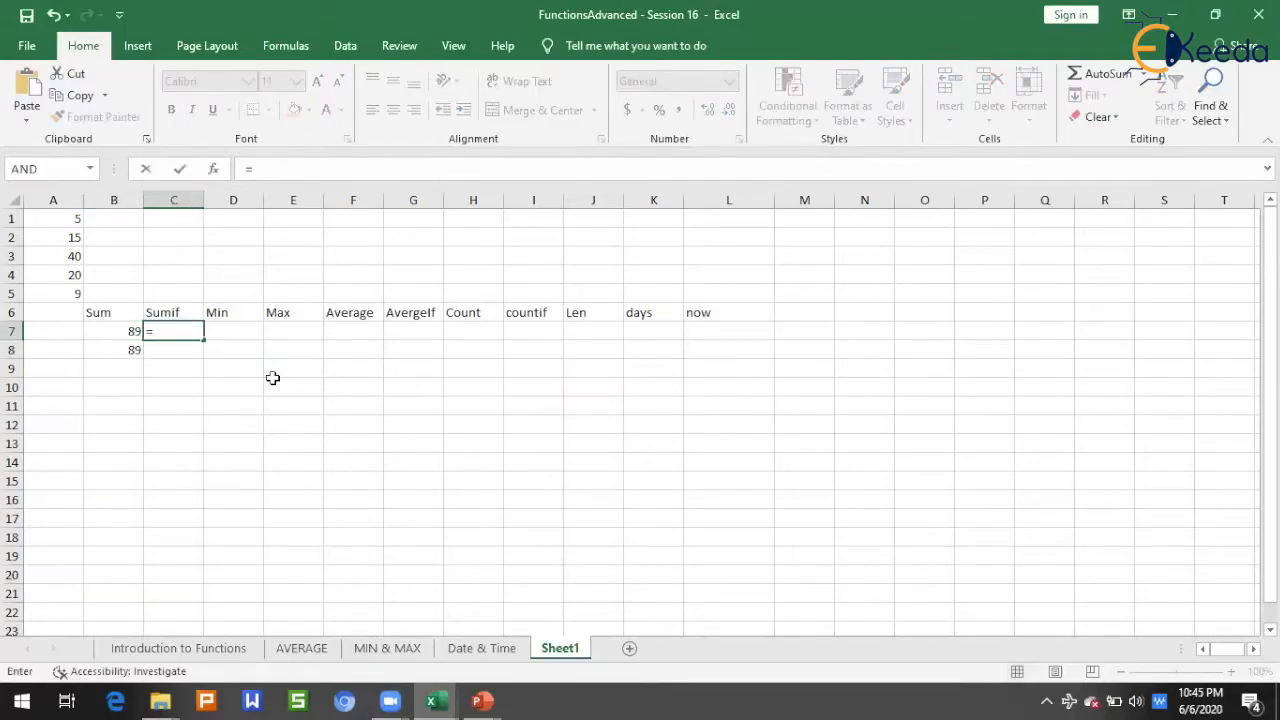
type("sumif")
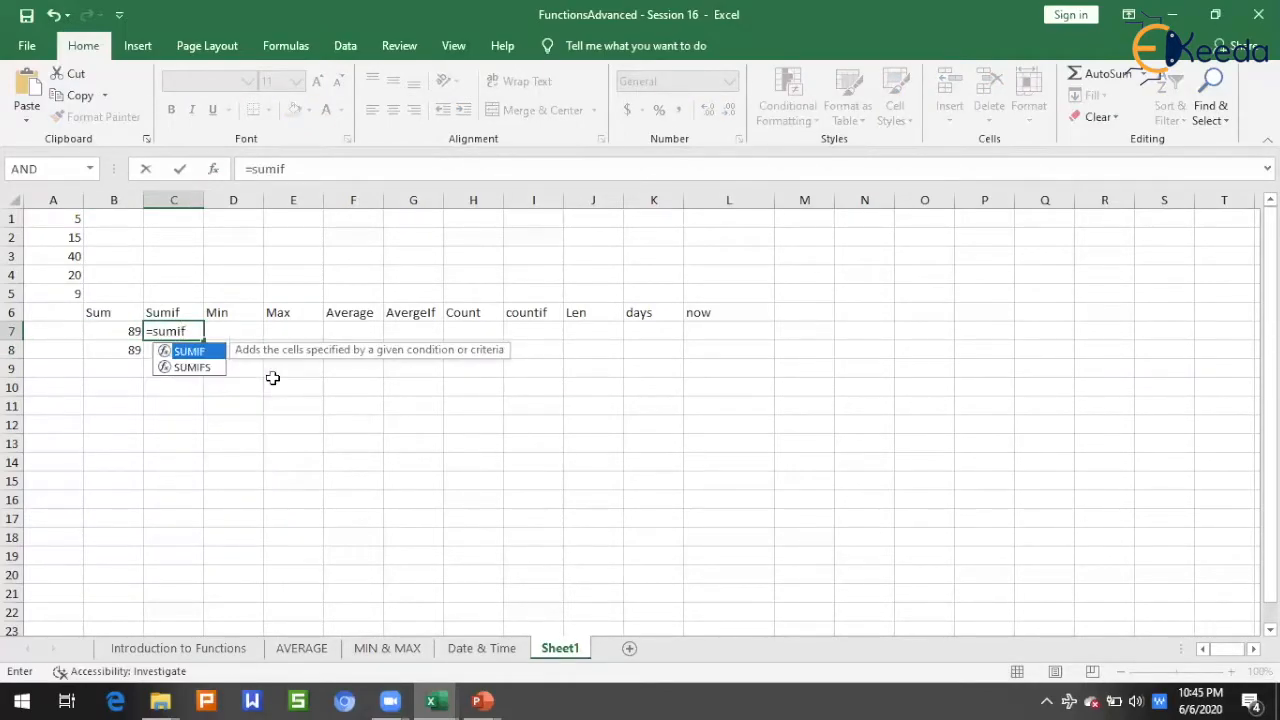
key("Tab")
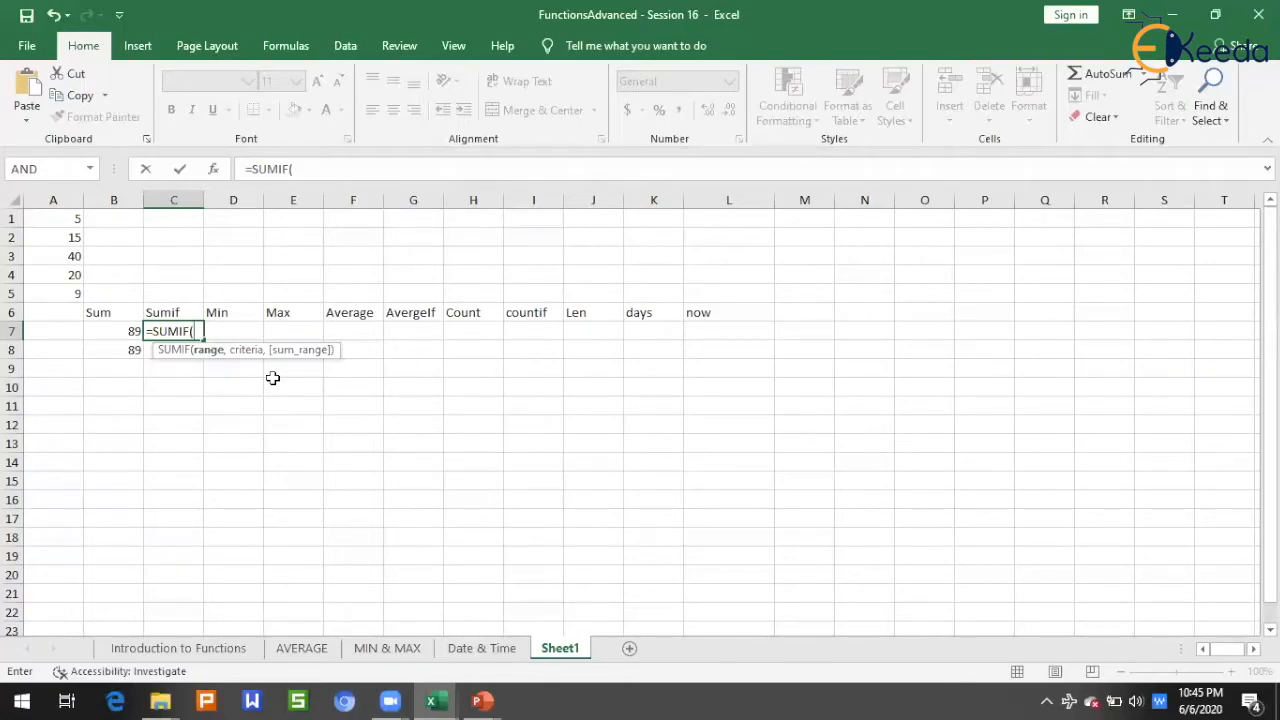
left_click_drag(68, 220, 64, 288)
type(", \"")
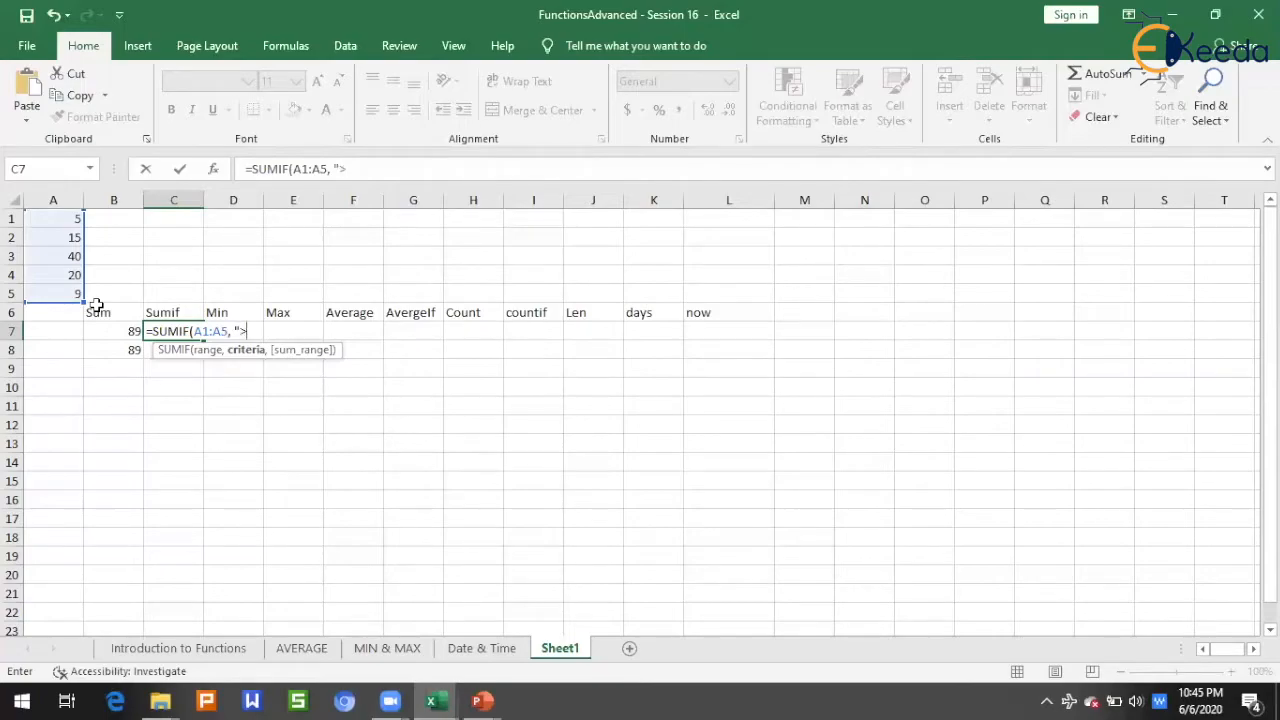
type(">10\")")
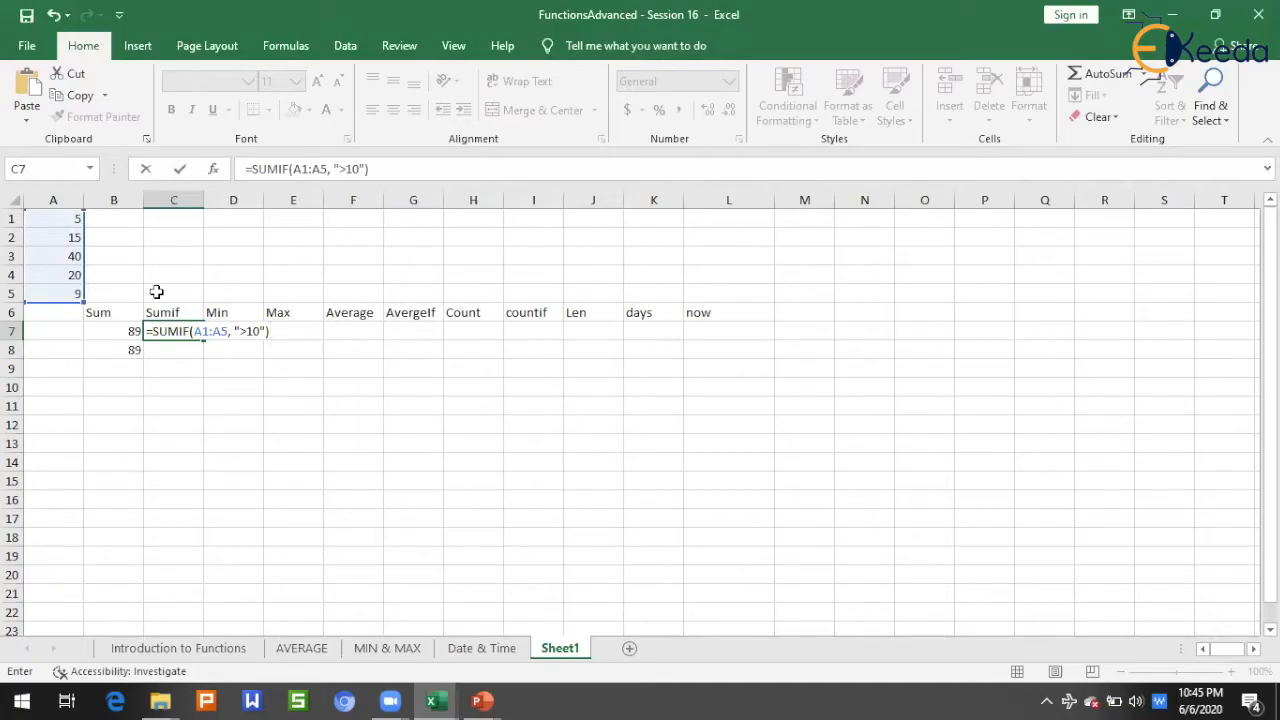
key("Return")
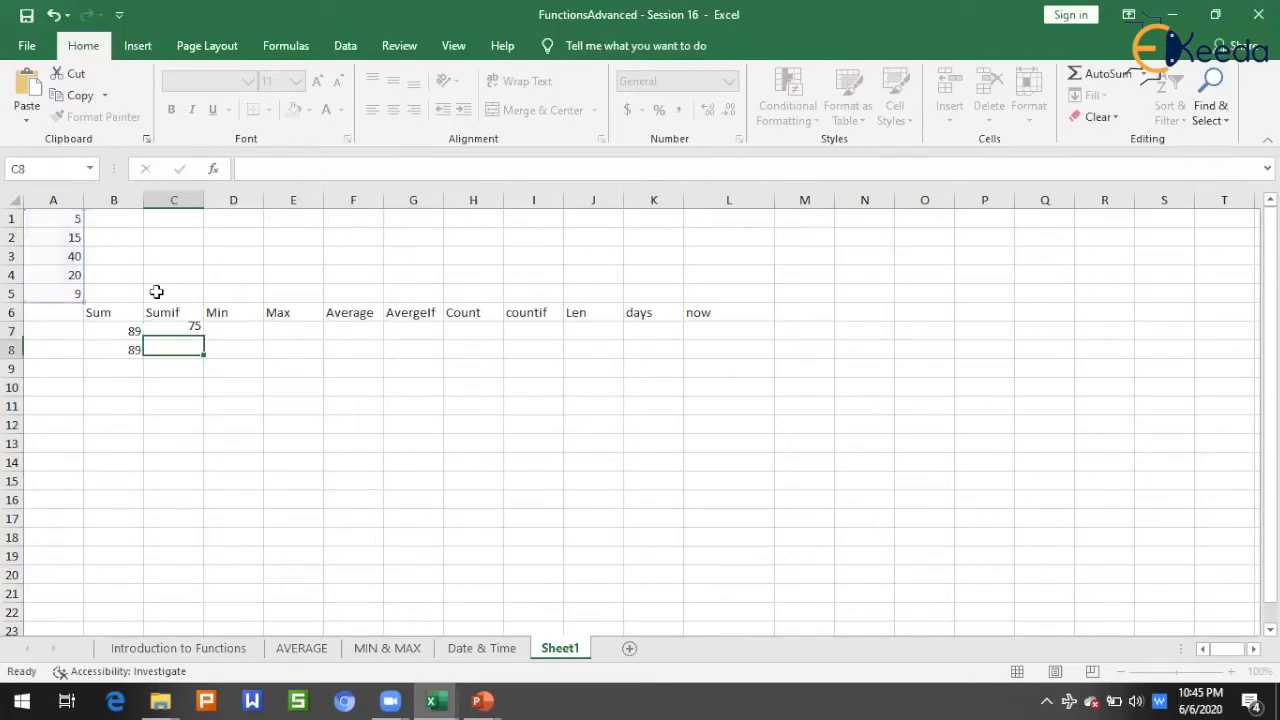
left_click(188, 336)
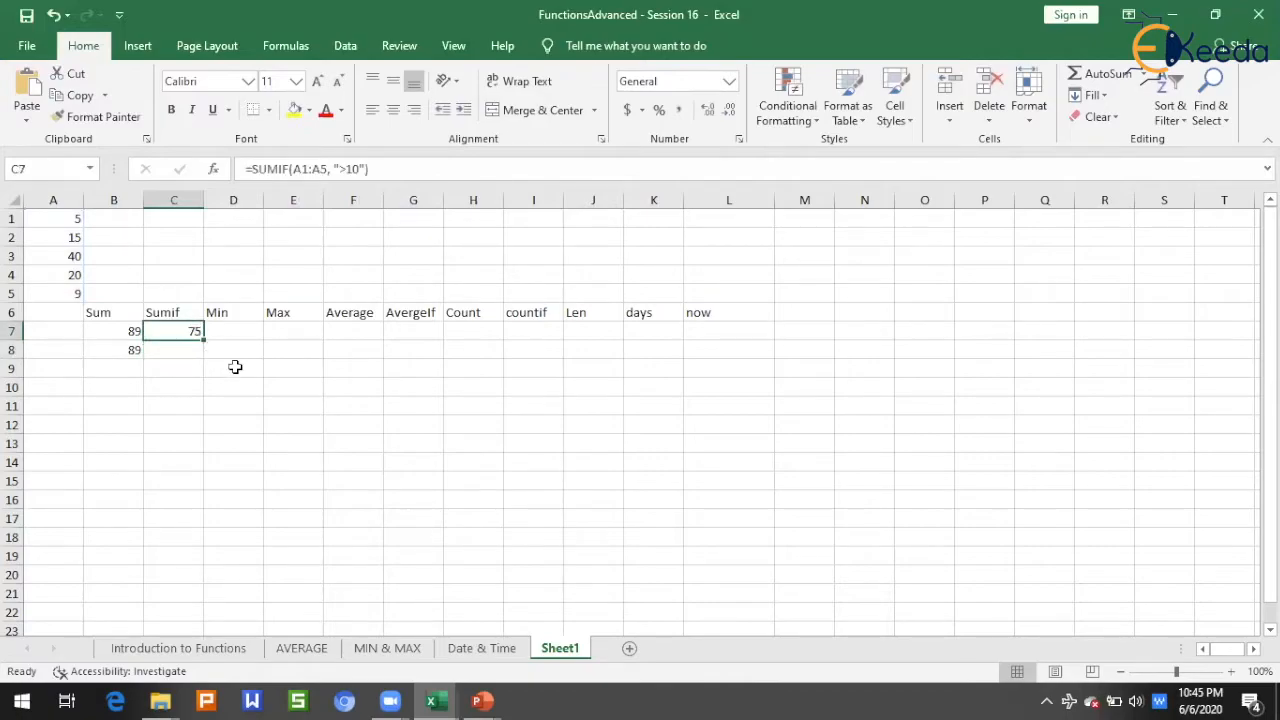
mouse_move(77, 270)
left_mouse_down()
mouse_move(74, 225)
mouse_move(74, 248)
left_mouse_up()
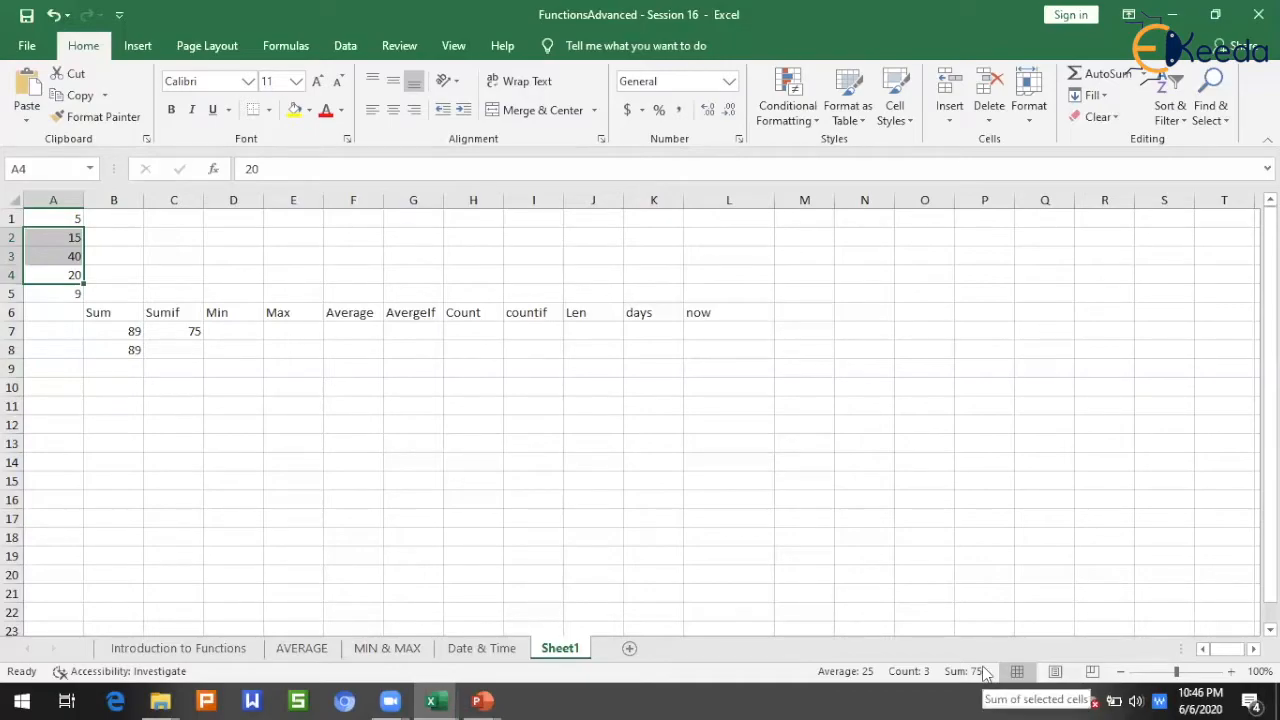
left_click(250, 386)
Step: In cell D7 under the Min heading, find the smallest number in the list with =MIN(A1:A5)
left_click(226, 330)
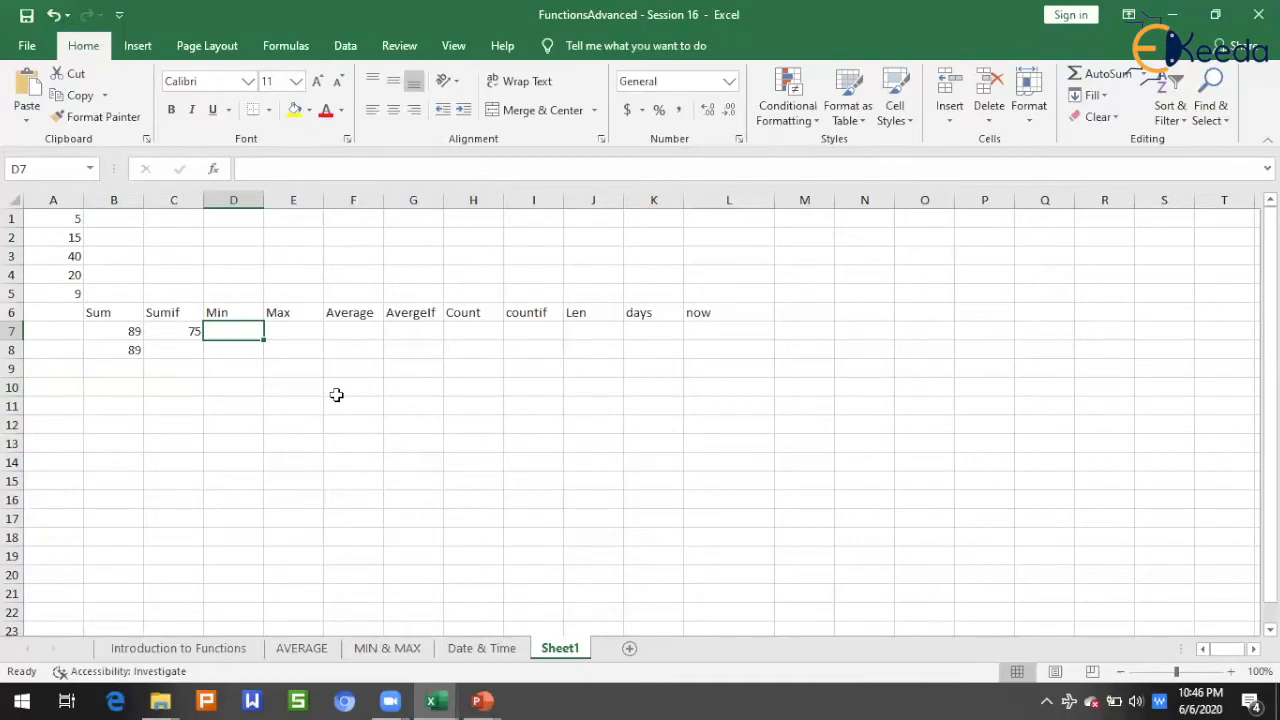
type("=")
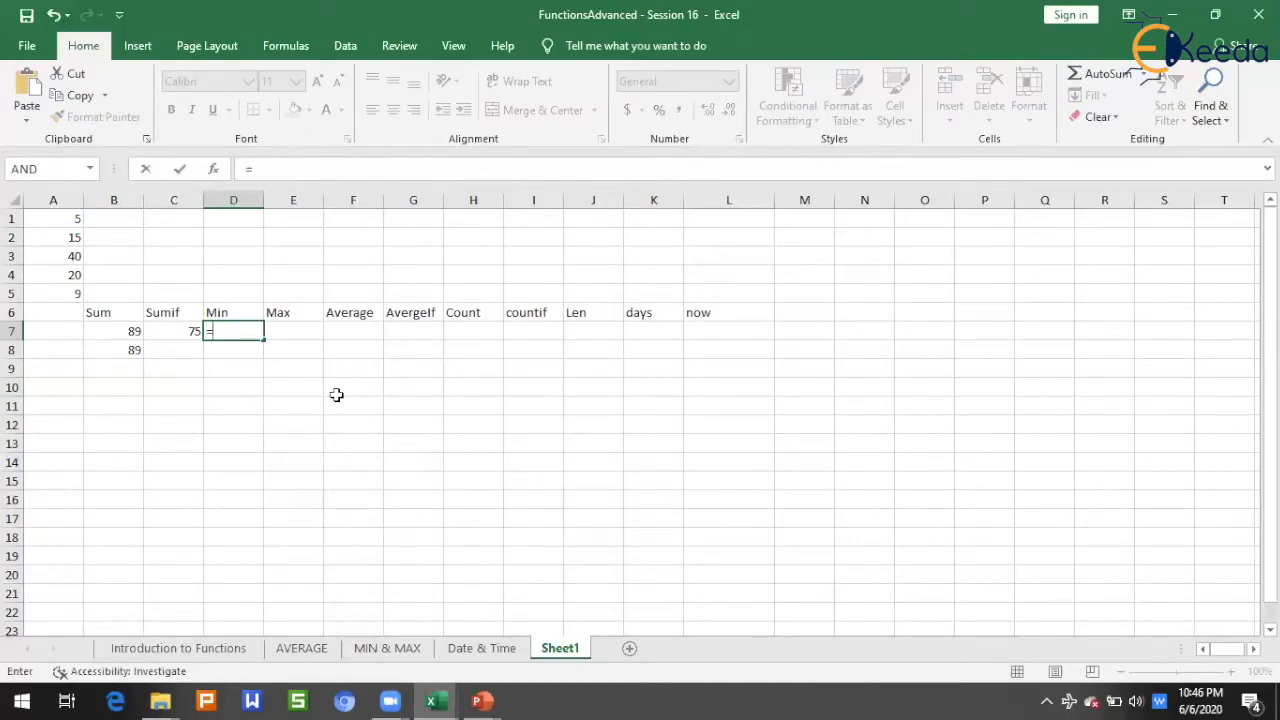
type("min(")
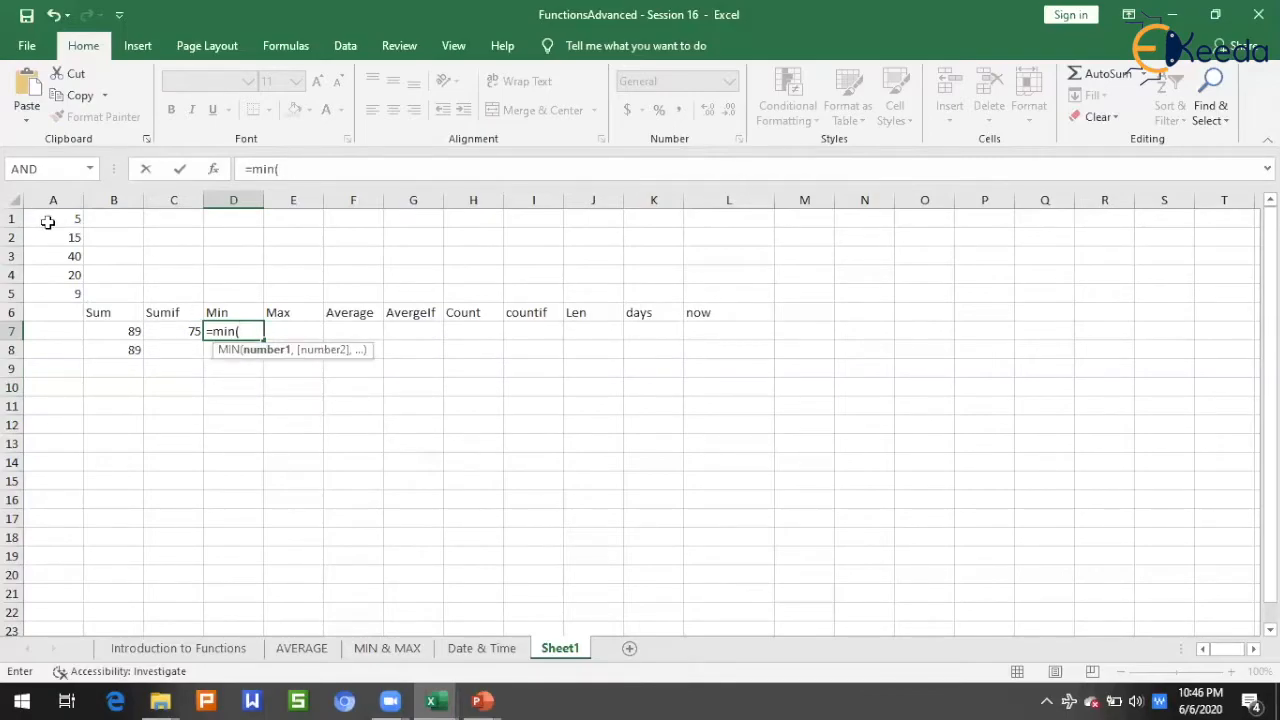
left_click_drag(47, 221, 53, 292)
type(")")
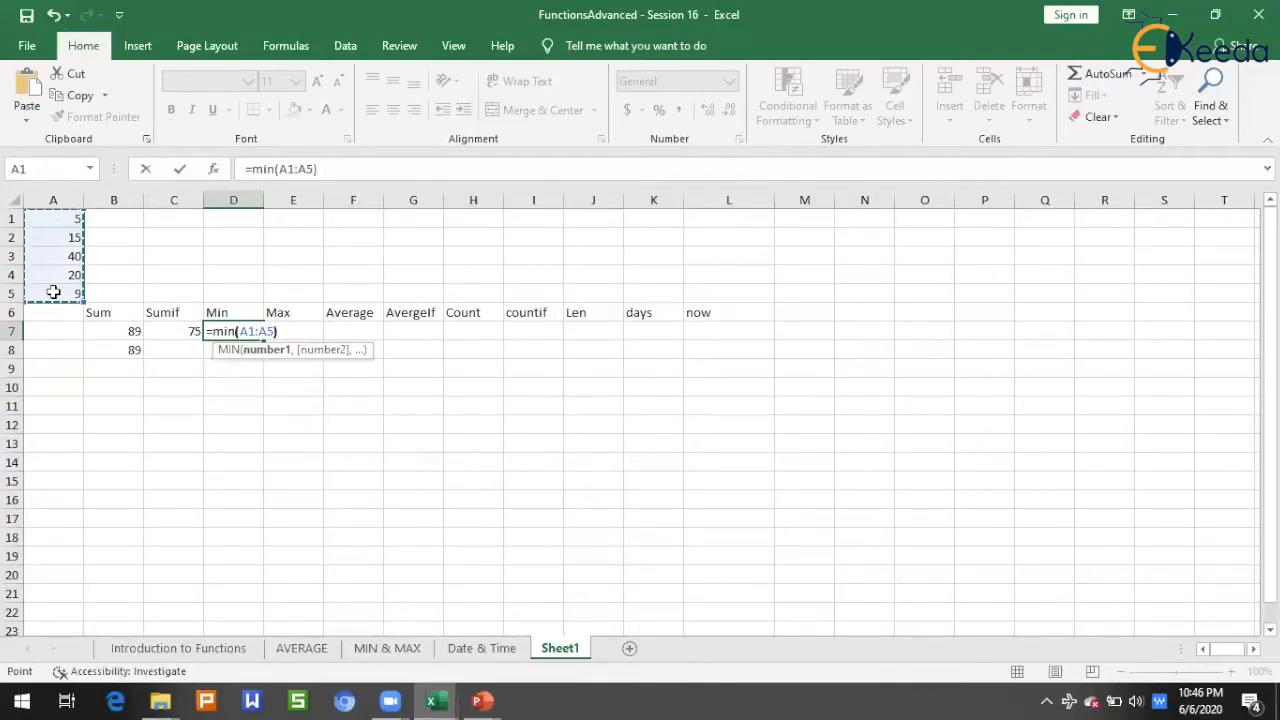
key("Return")
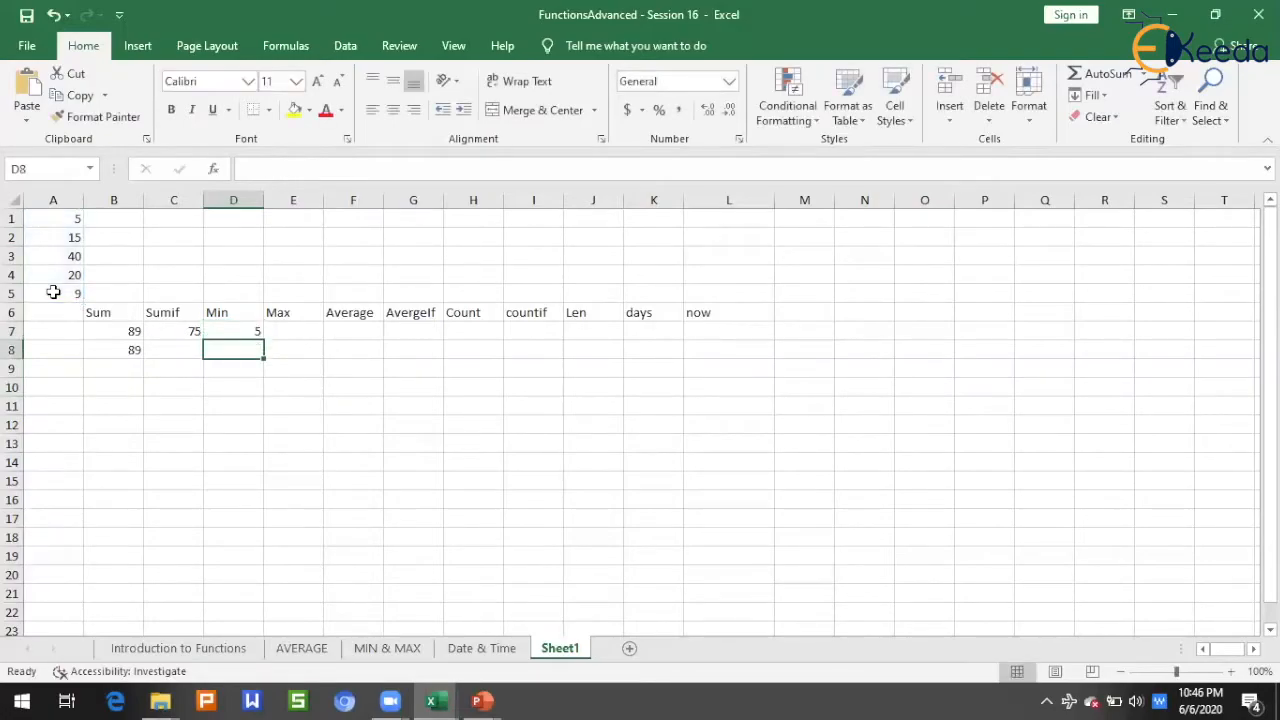
key("Up")
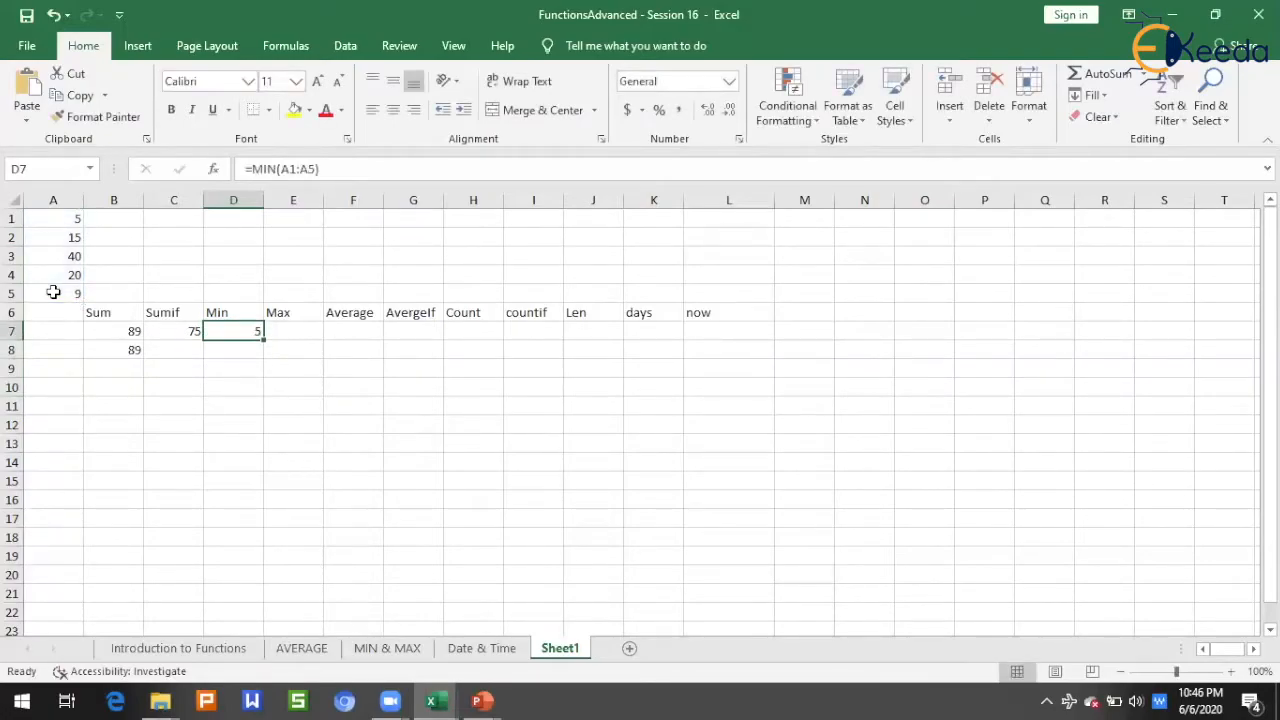
Step: Change the number in cell A5 to 1 and recheck the Min formula in D7
left_click(53, 292)
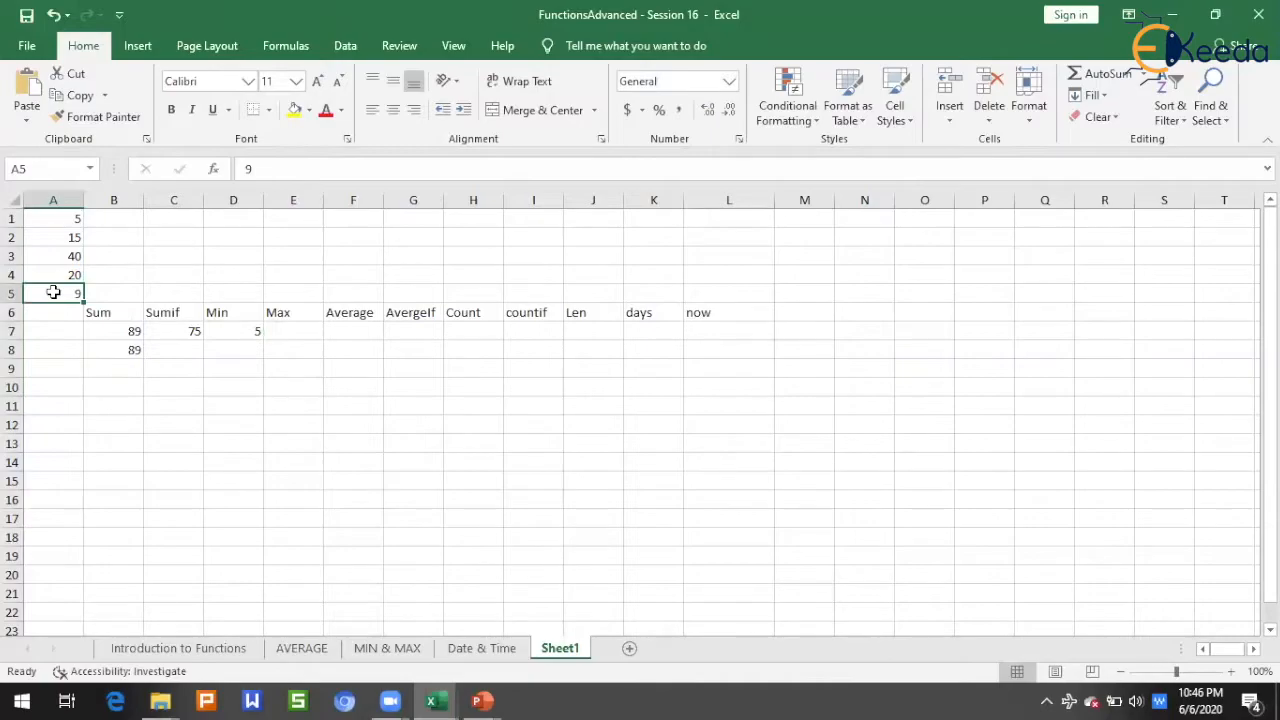
type("1")
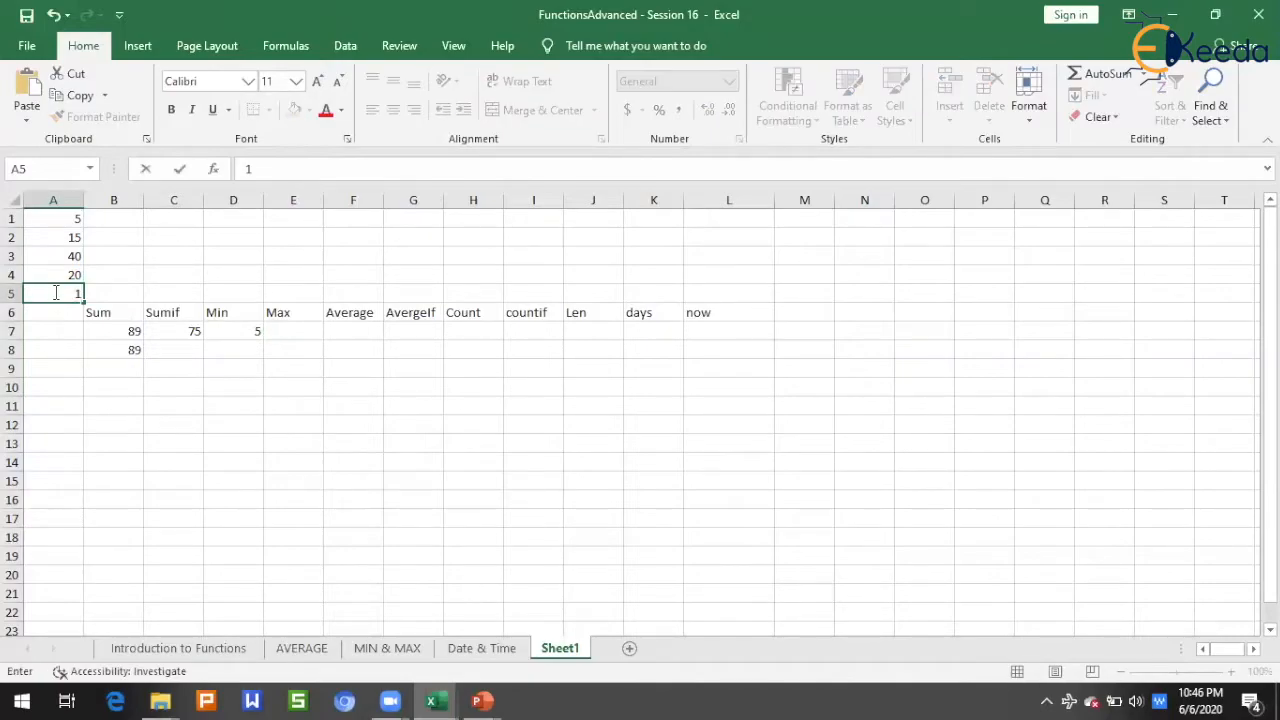
key("Return")
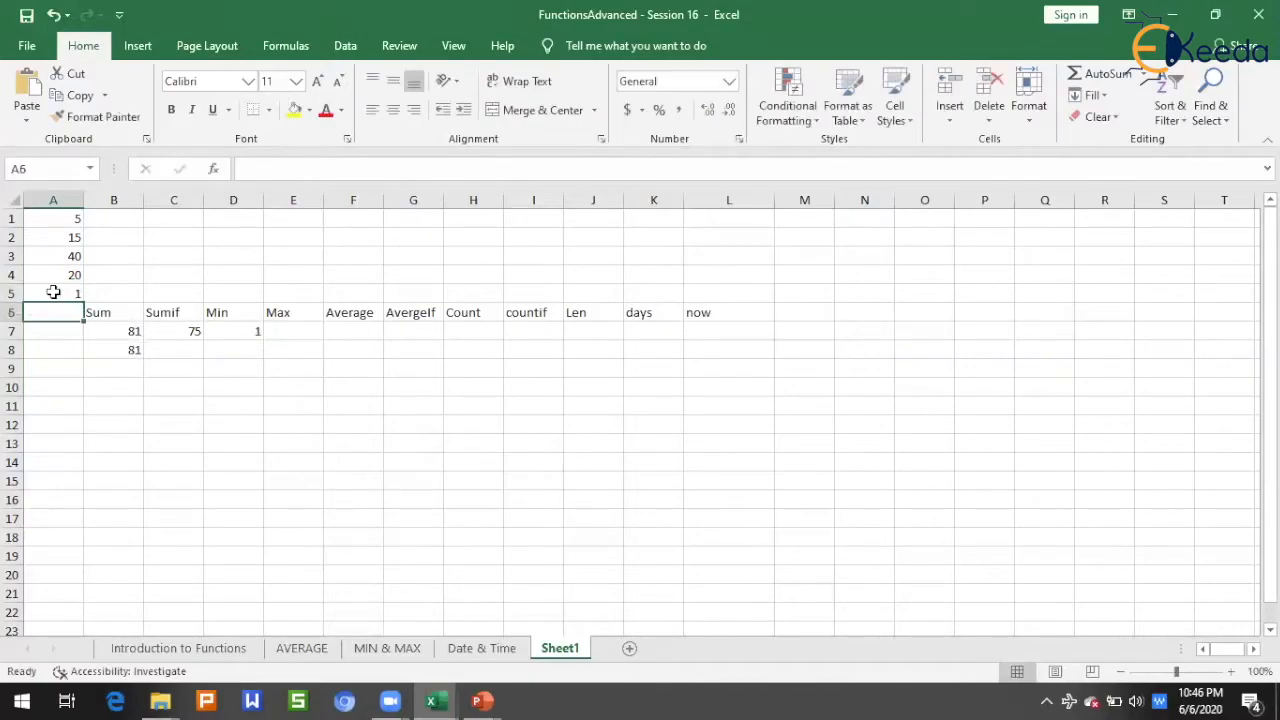
left_click(241, 334)
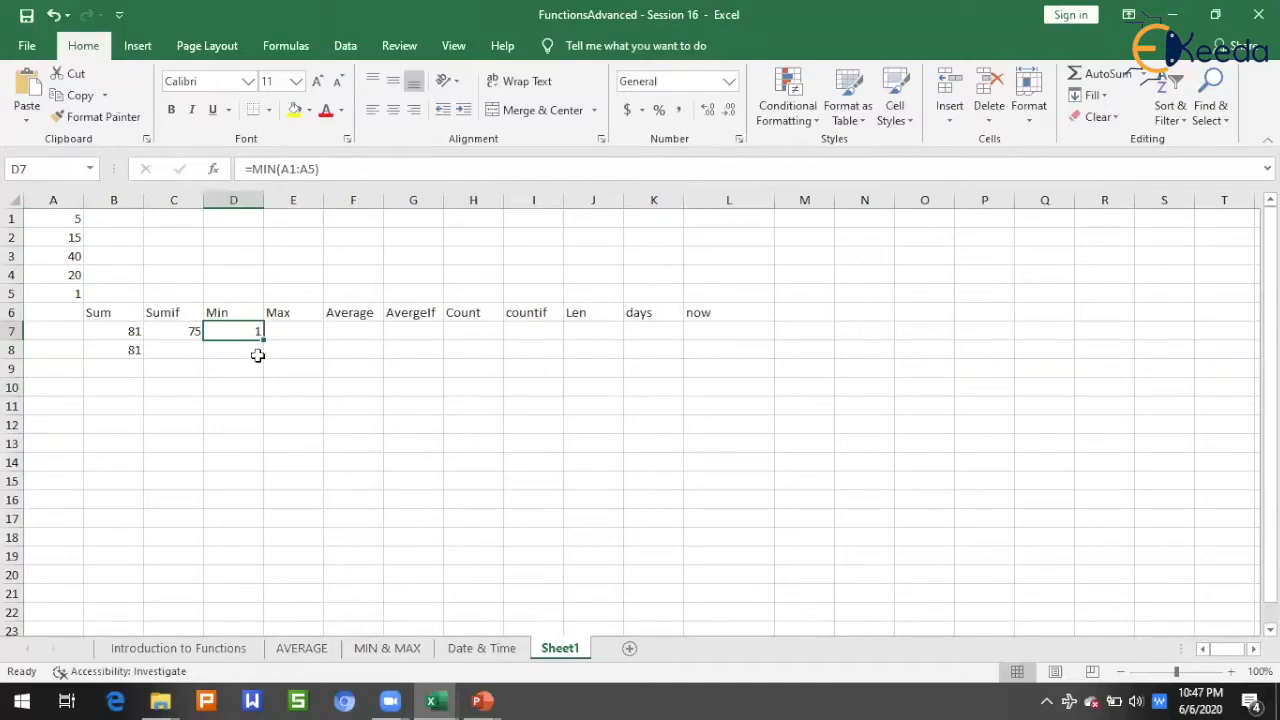
Step: In cell E7 under the Max heading, find the largest number in the list with =MAX(A1:A5)
left_click(300, 333)
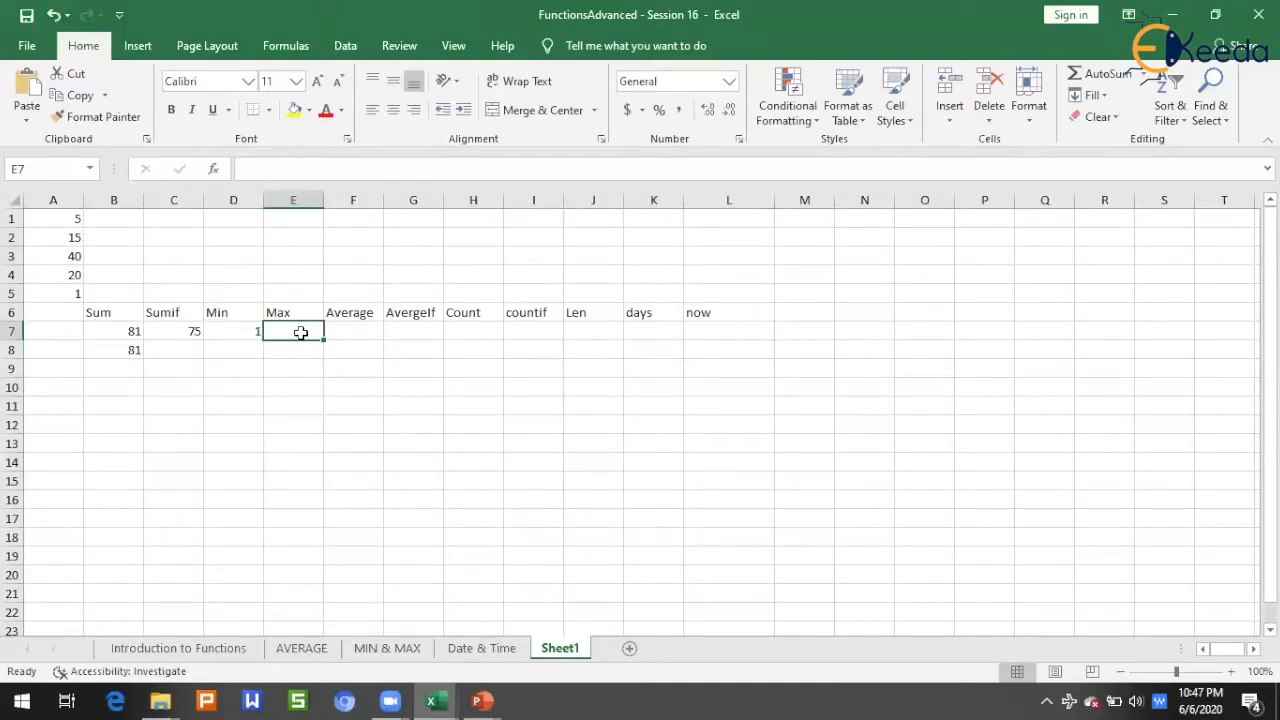
type("=m")
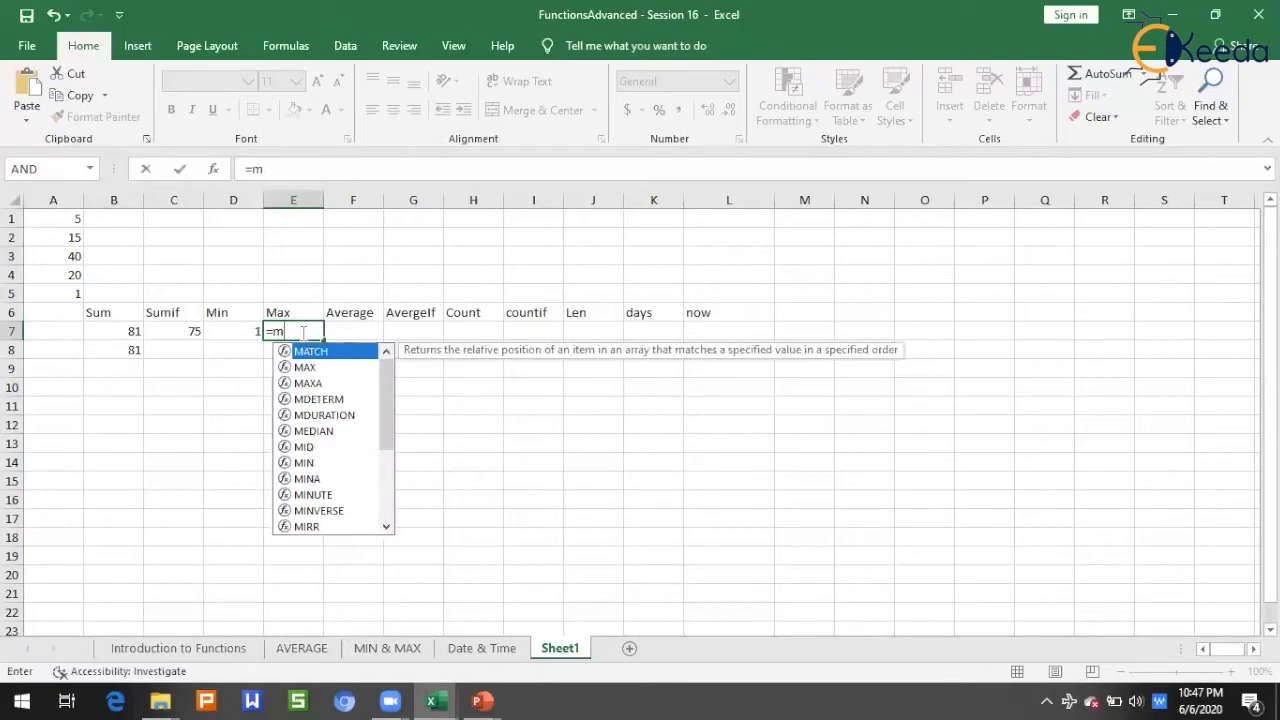
type("ax(")
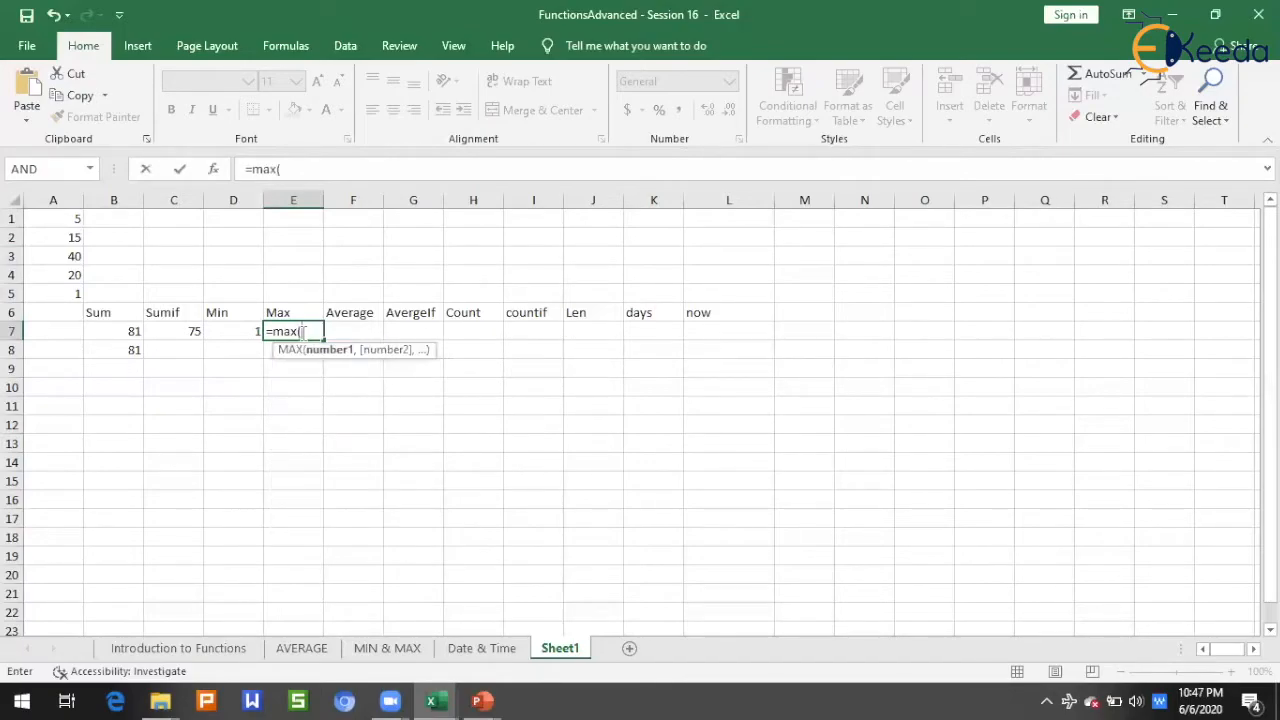
left_click_drag(55, 218, 66, 292)
type(")")
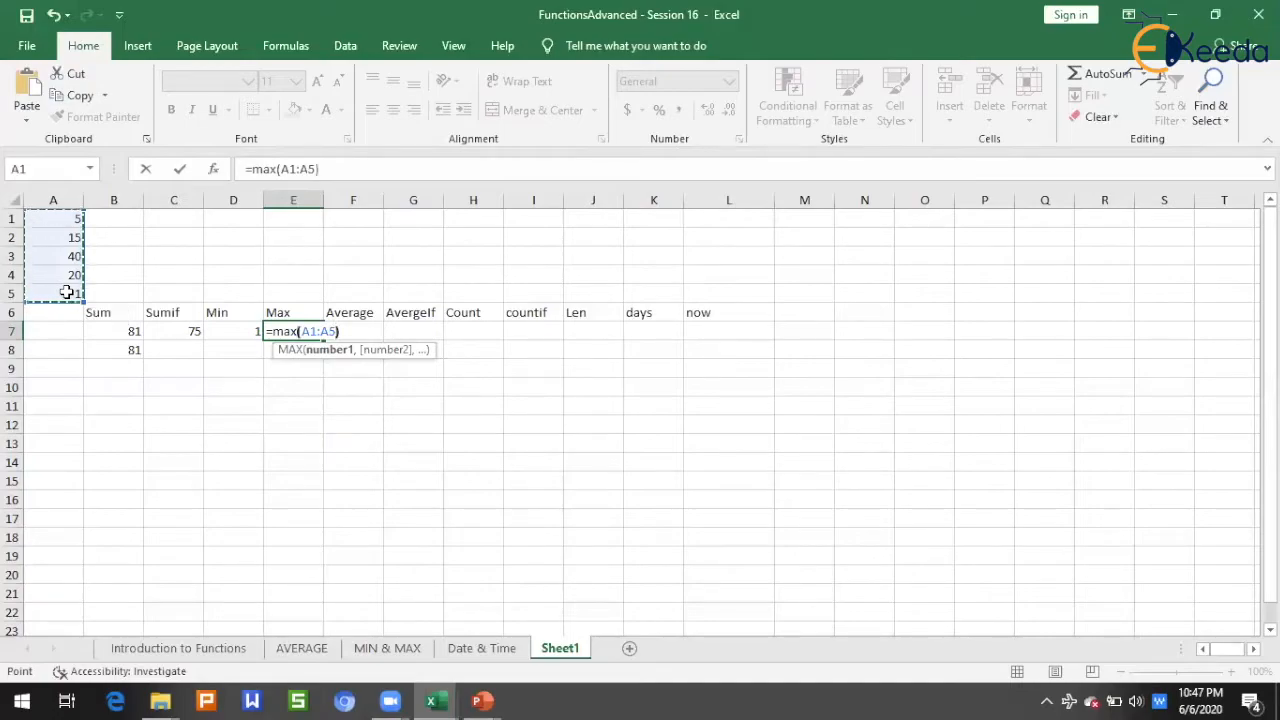
key("Return")
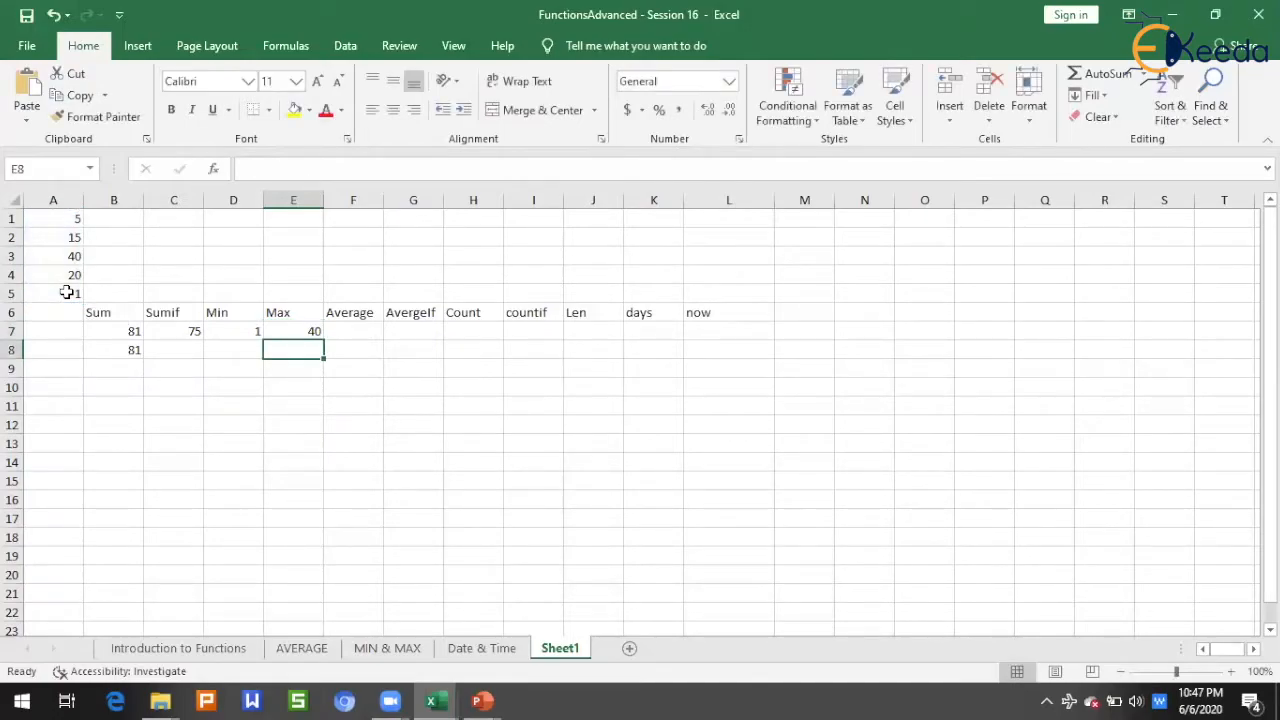
Step: In cell F7 under the Average heading, enter =AVERAGE(A1:A5) and compare it with the average of the selected range A1:A5
left_click(366, 331)
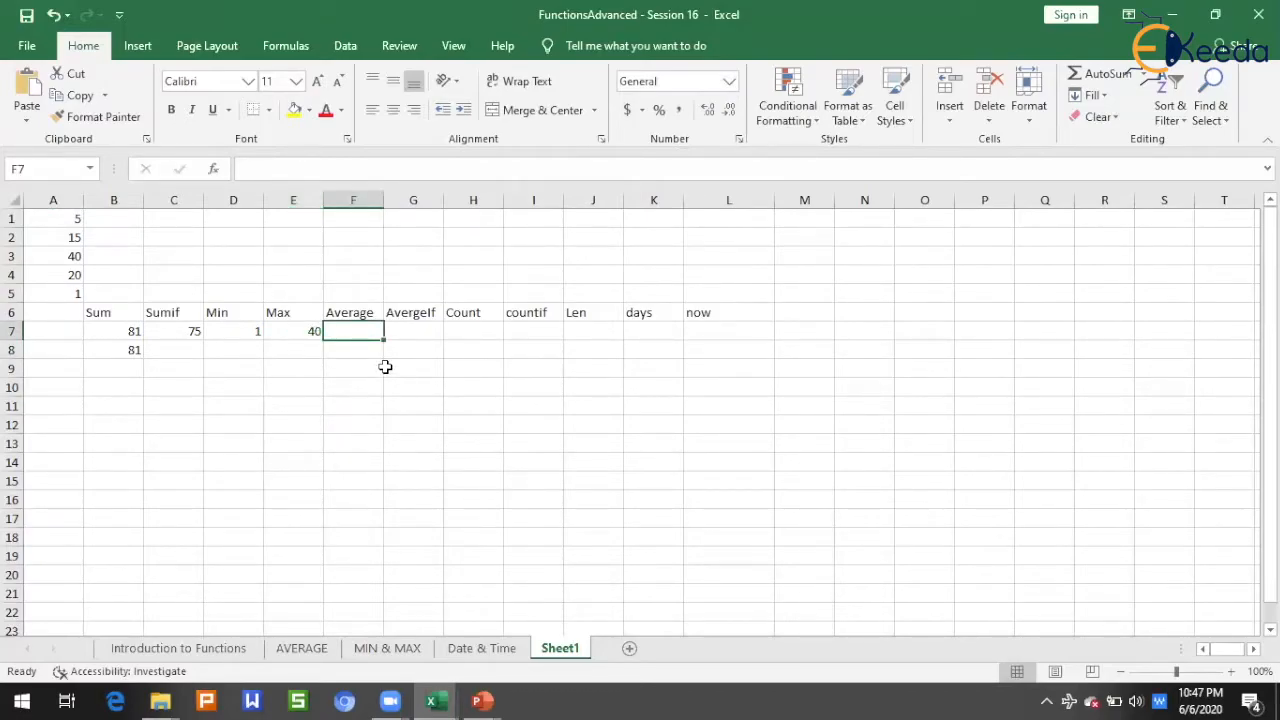
type("=")
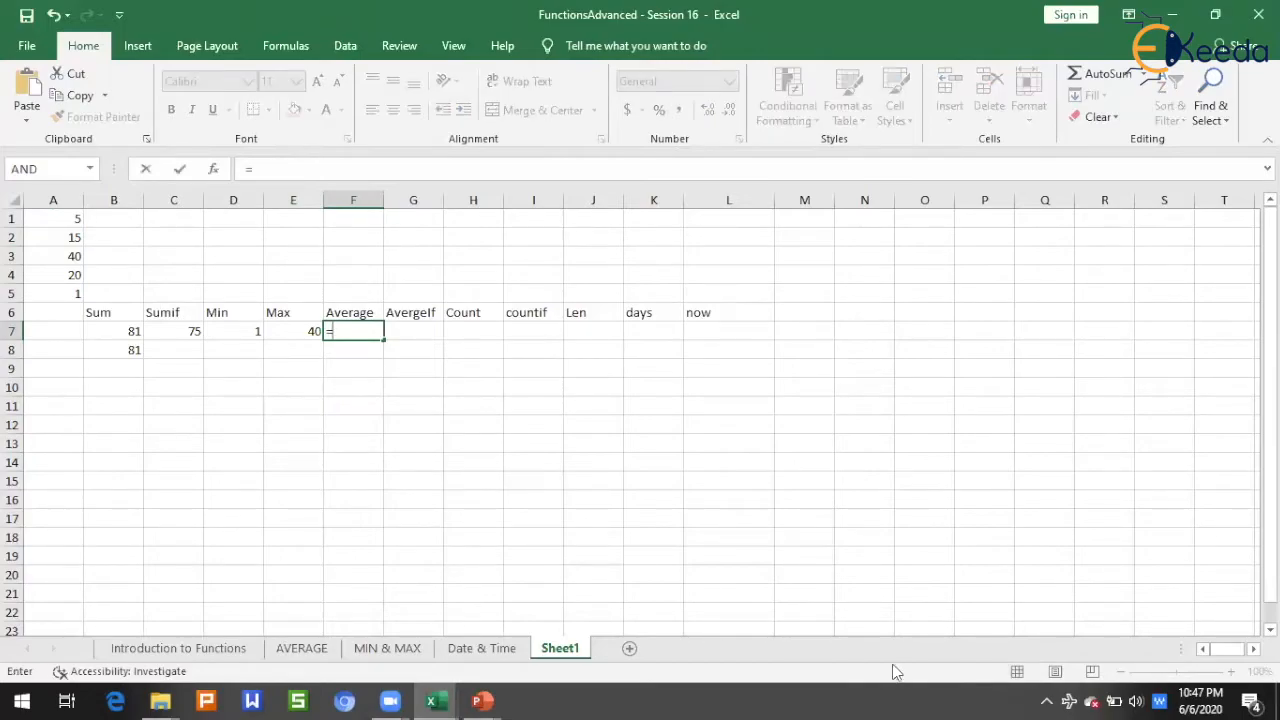
type("ave")
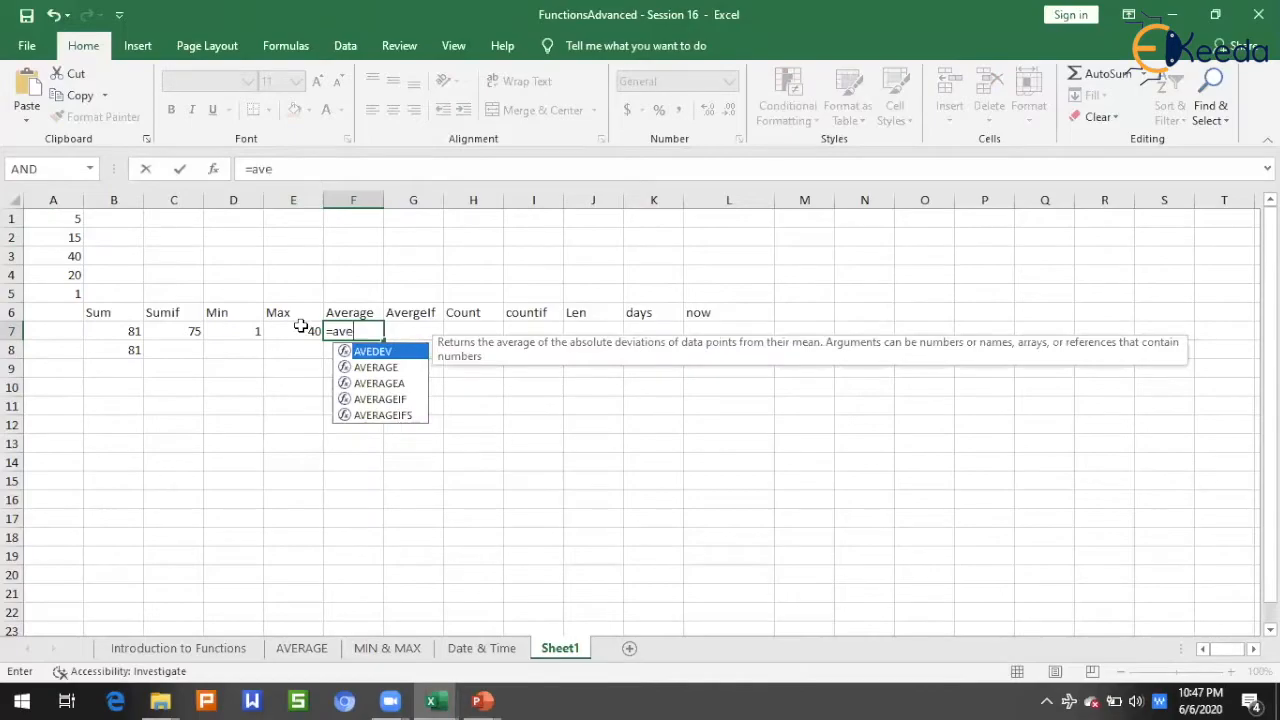
key("Down")
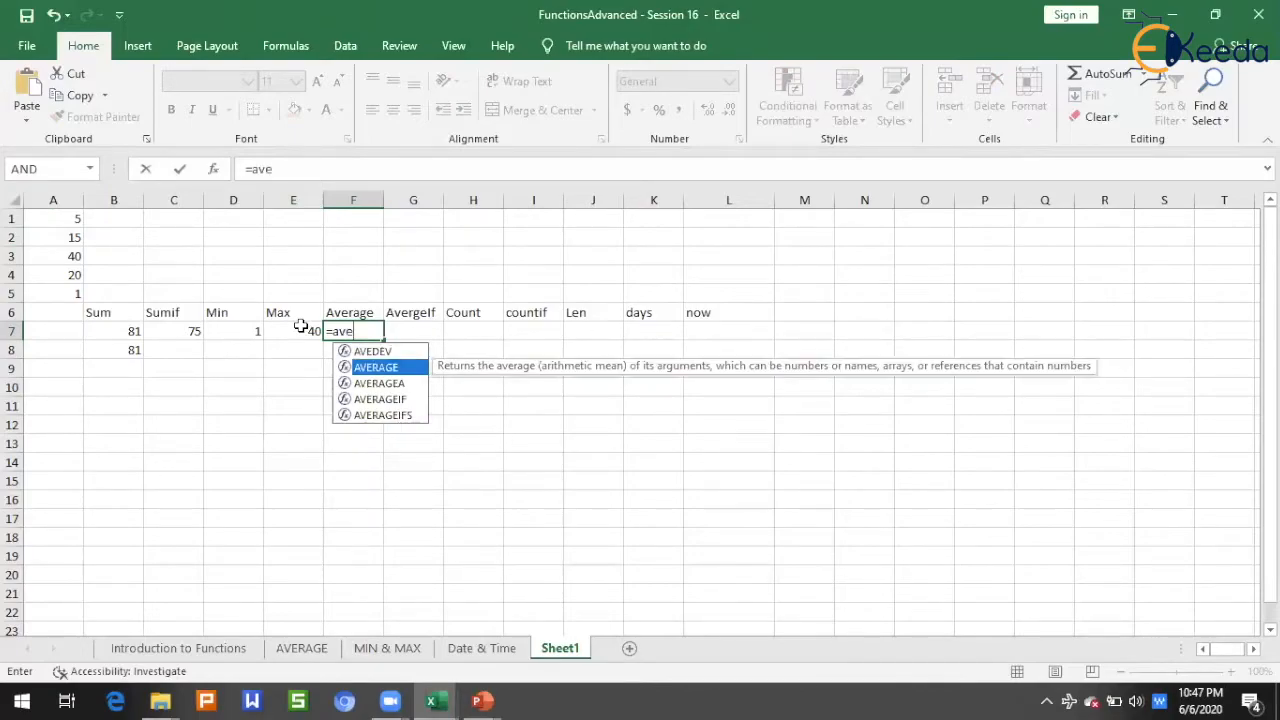
key("Tab")
left_click_drag(78, 216, 49, 293)
type(")")
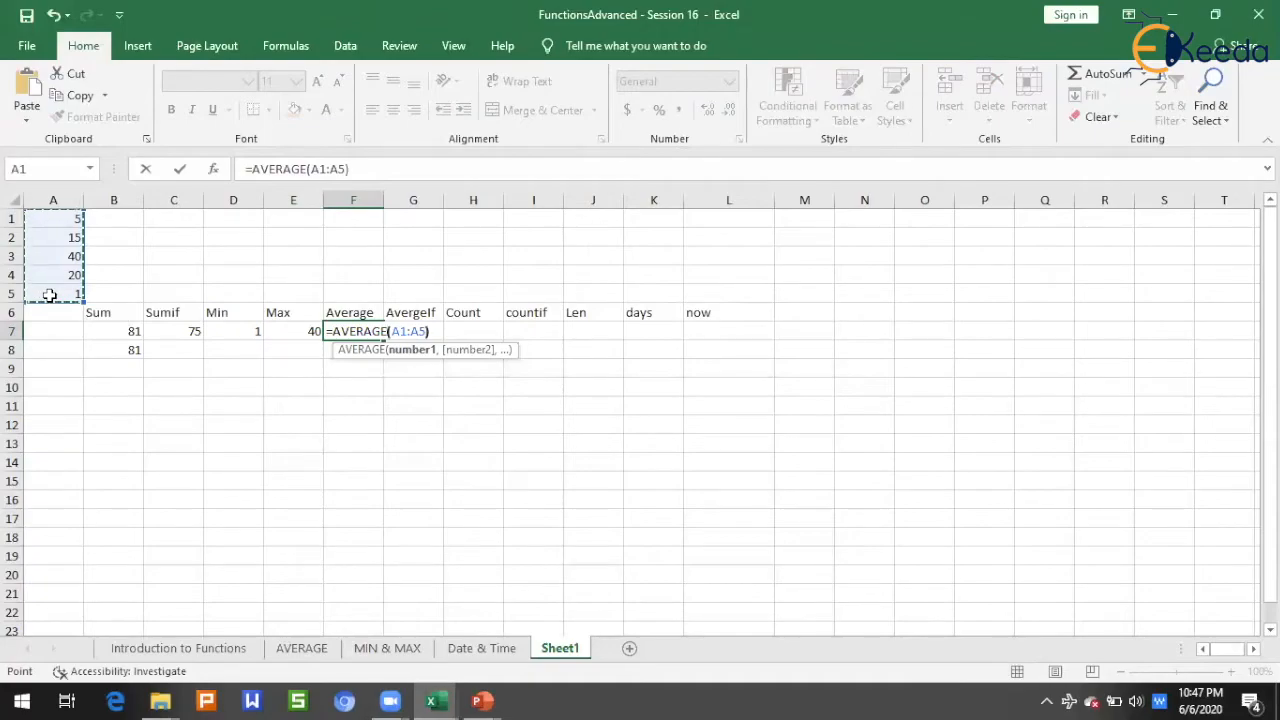
key("Return")
key("Up")
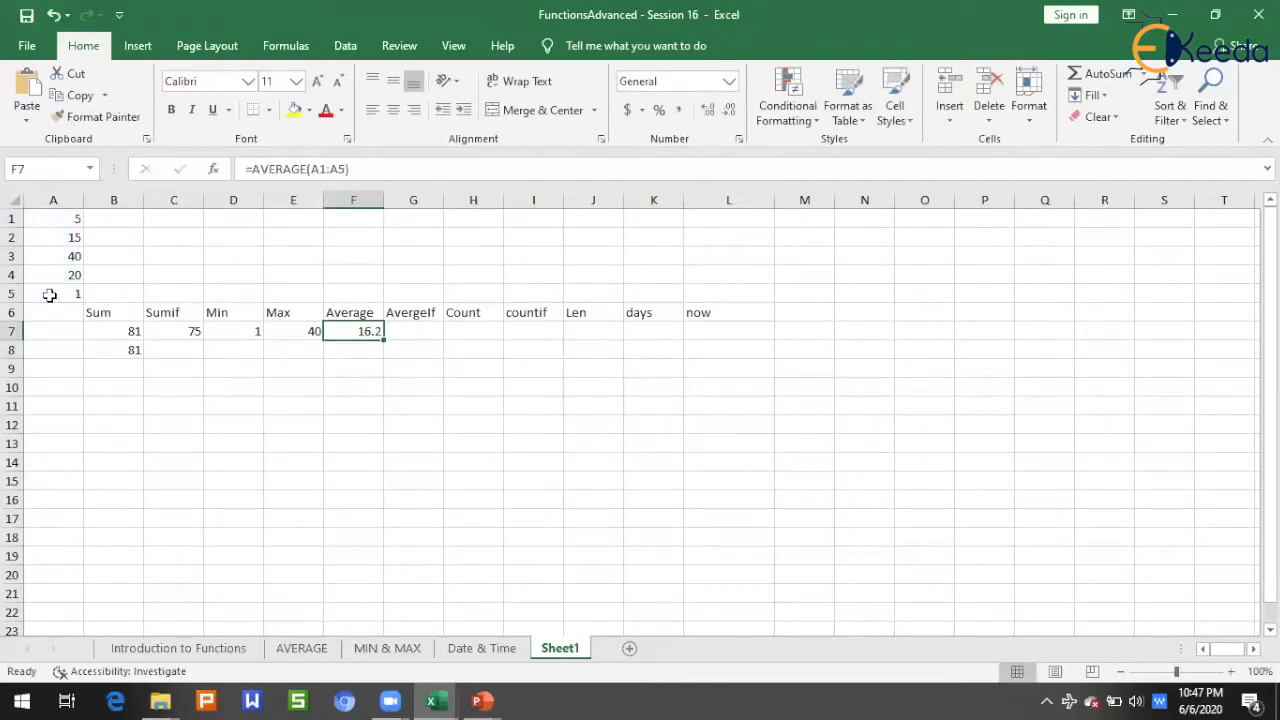
left_click_drag(65, 222, 54, 294)
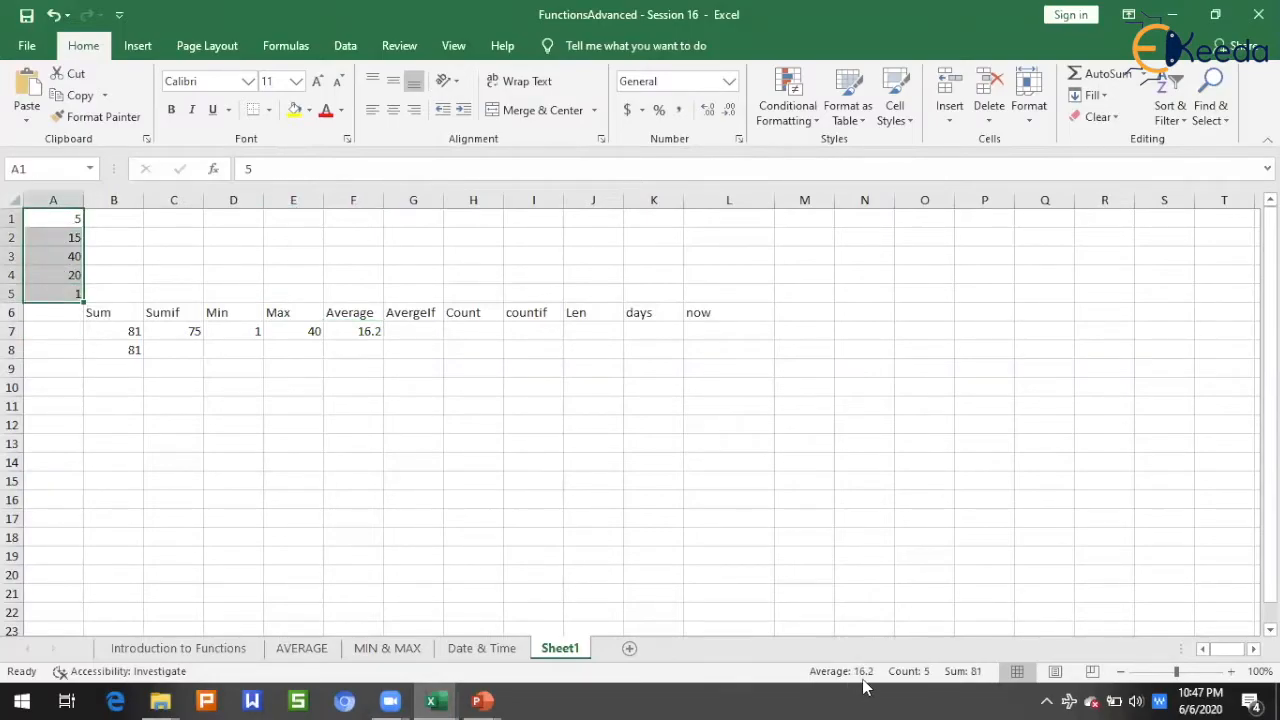
Step: In cell G7 under the AvergeIf heading, enter =AVERAGEIF(A1:A5, ">5") and compare it with the average of the selected range A2:A4
left_click(406, 326)
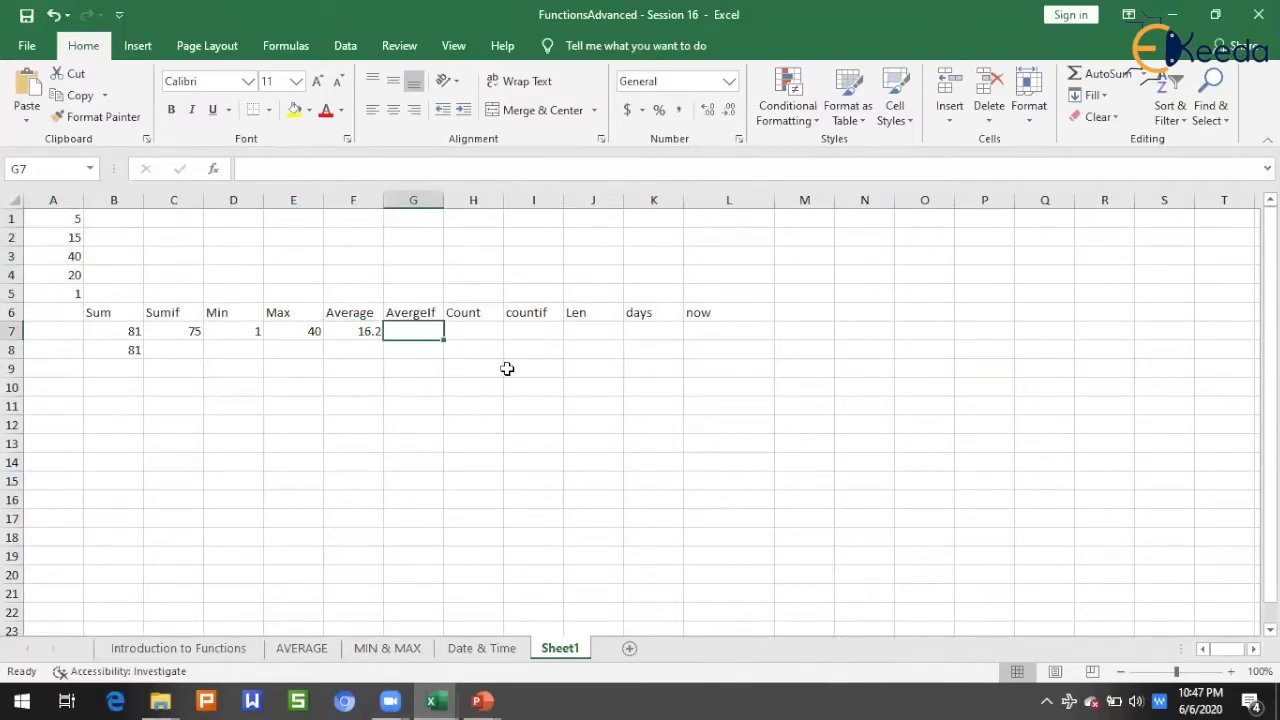
type("=ave")
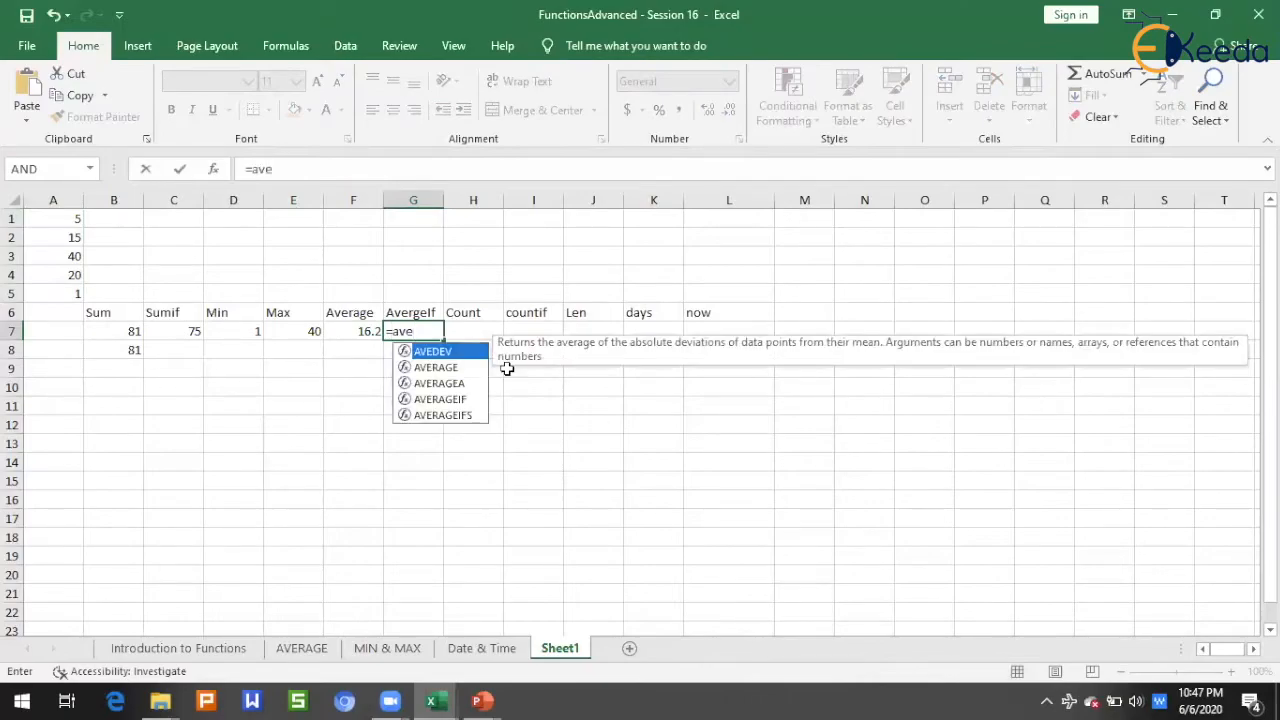
key("Down")
key("Down")
key("Down")
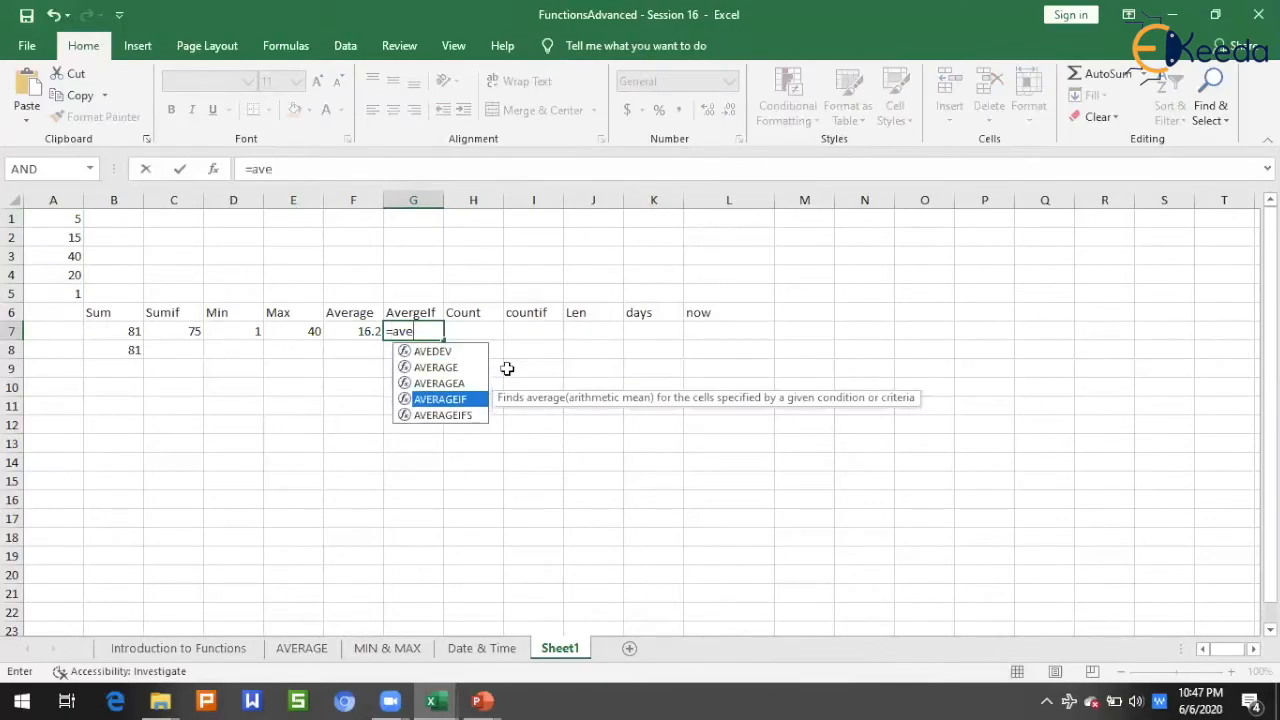
key("Tab")
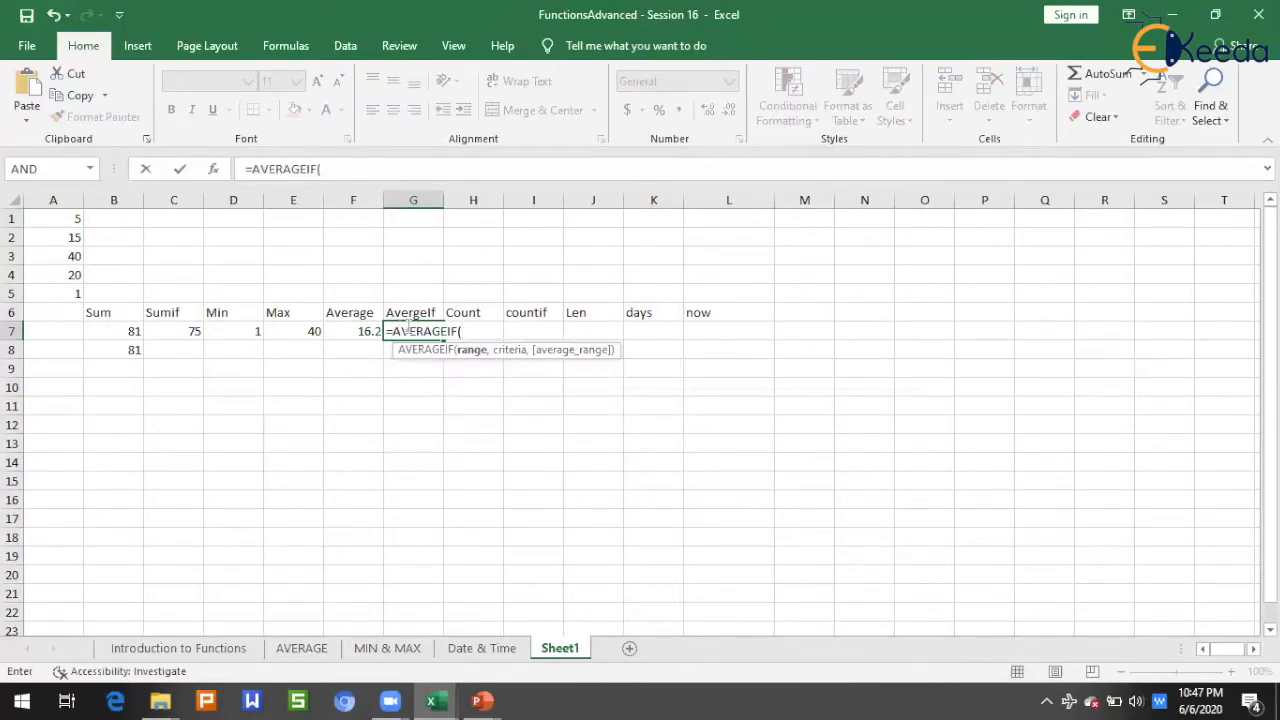
left_click_drag(57, 219, 58, 292)
type(", \">5")
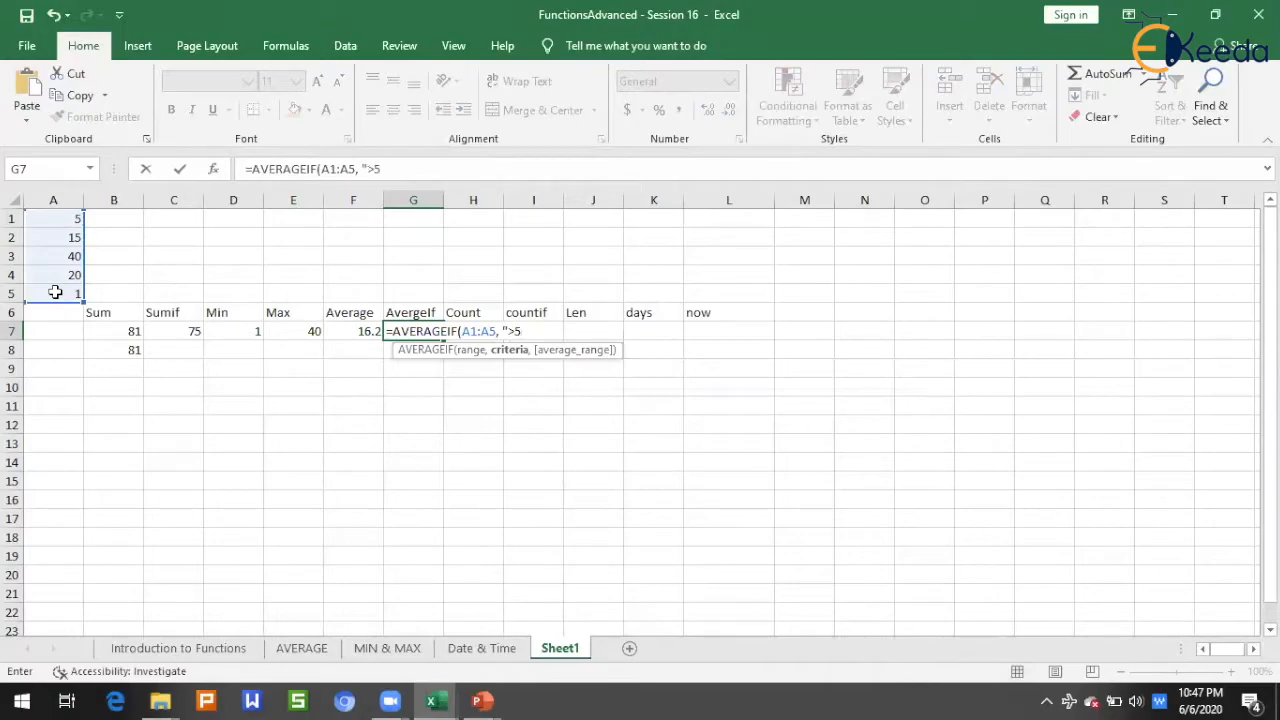
type("\")")
key("Return")
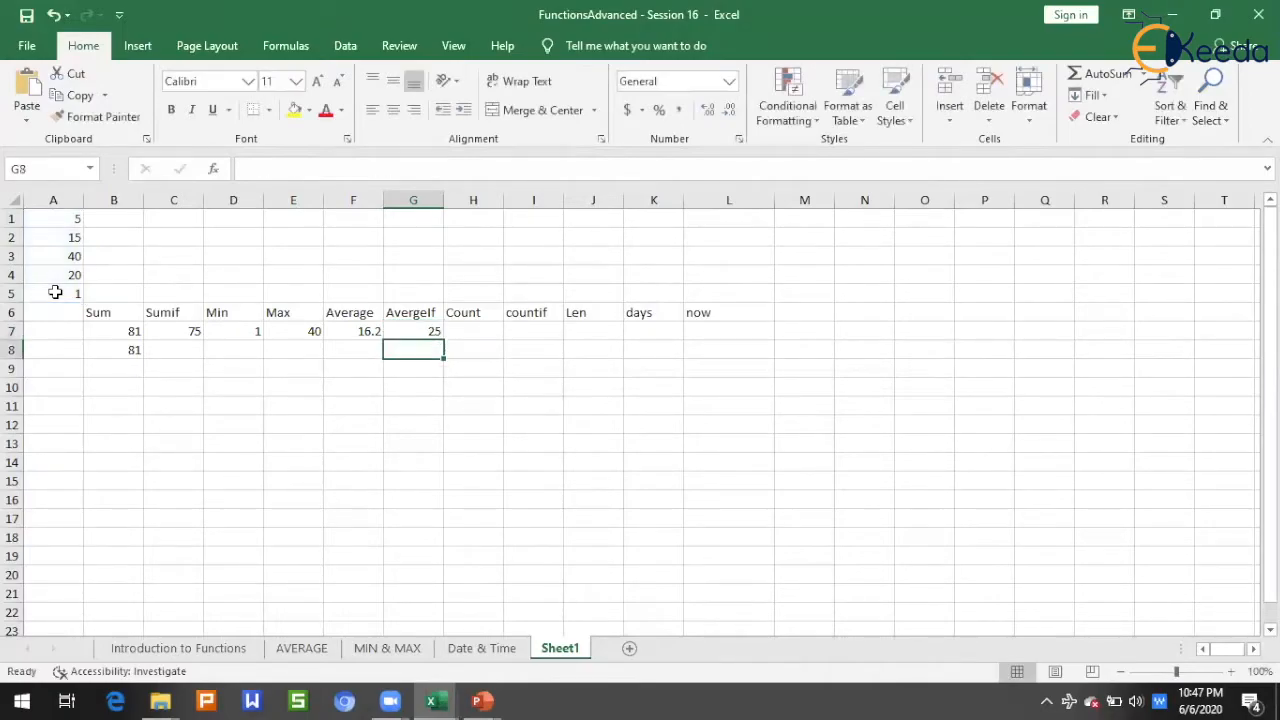
left_click_drag(72, 238, 72, 276)
left_click(75, 217)
left_click(50, 292)
left_click_drag(55, 236, 59, 281)
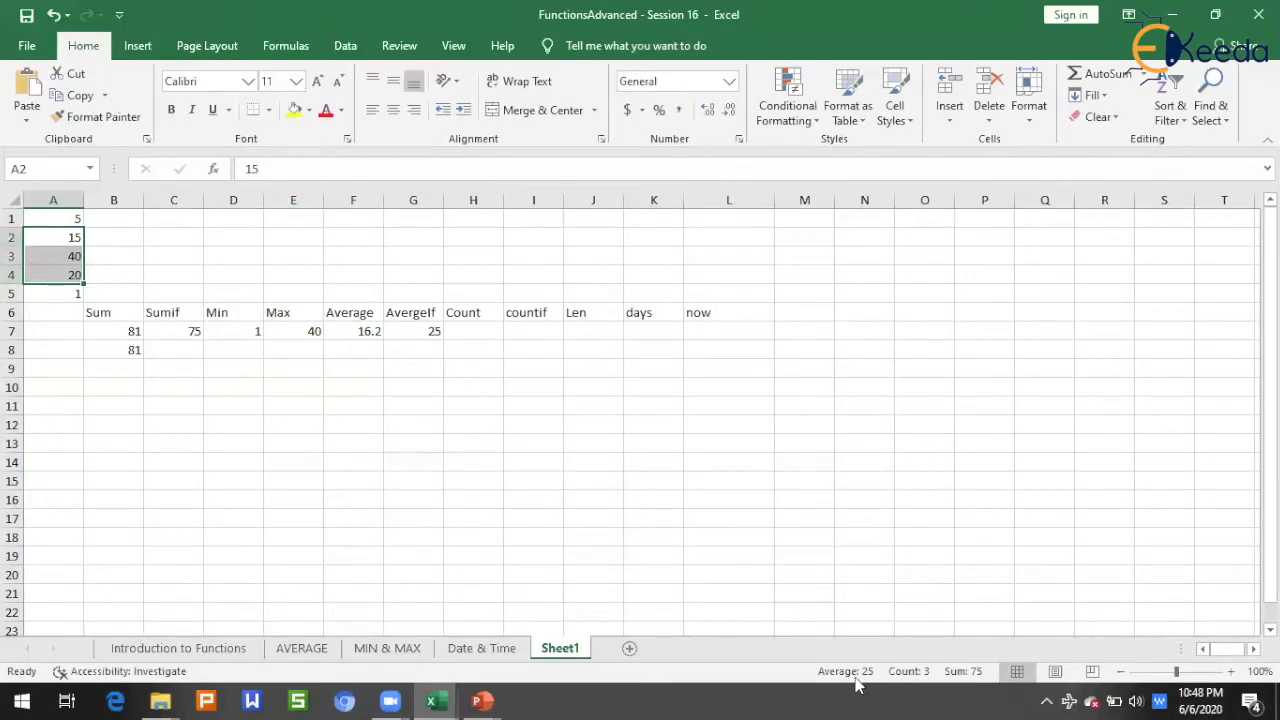
Step: In cell H7 under the Count heading, enter =COUNT(A1:A5) and compare it with the count of the selected range A1:A5
left_click(480, 336)
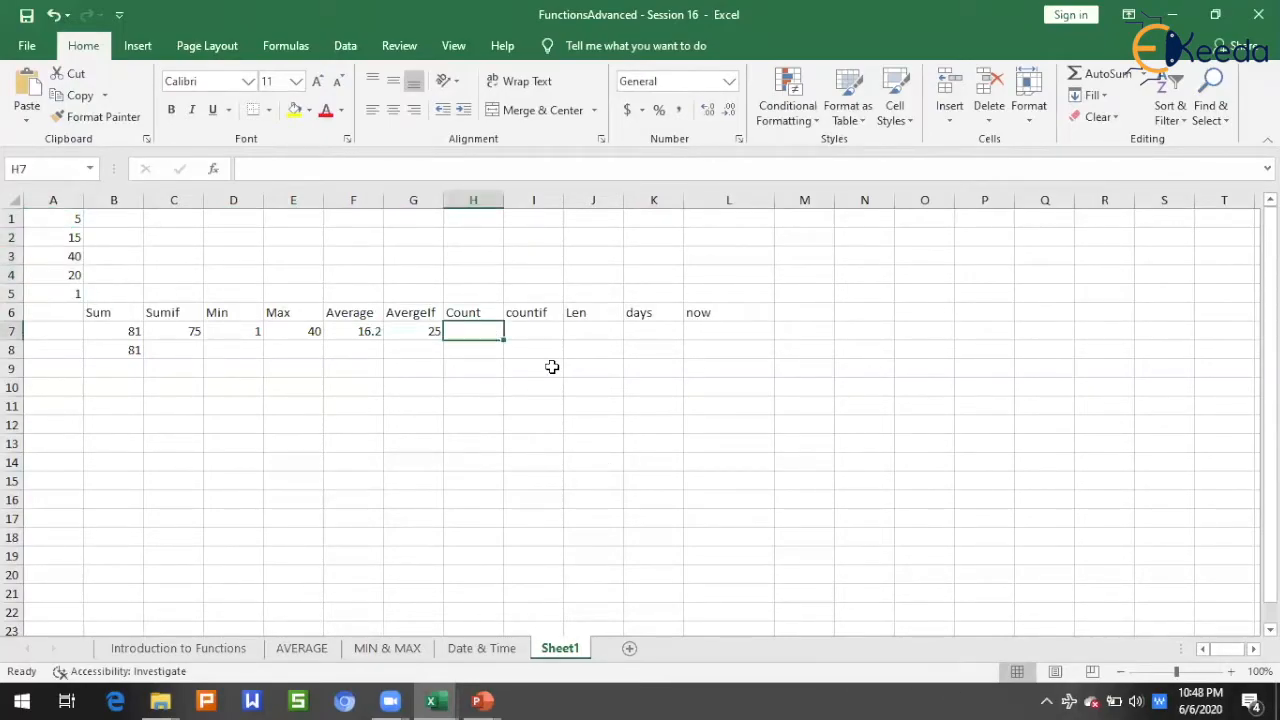
type("=count")
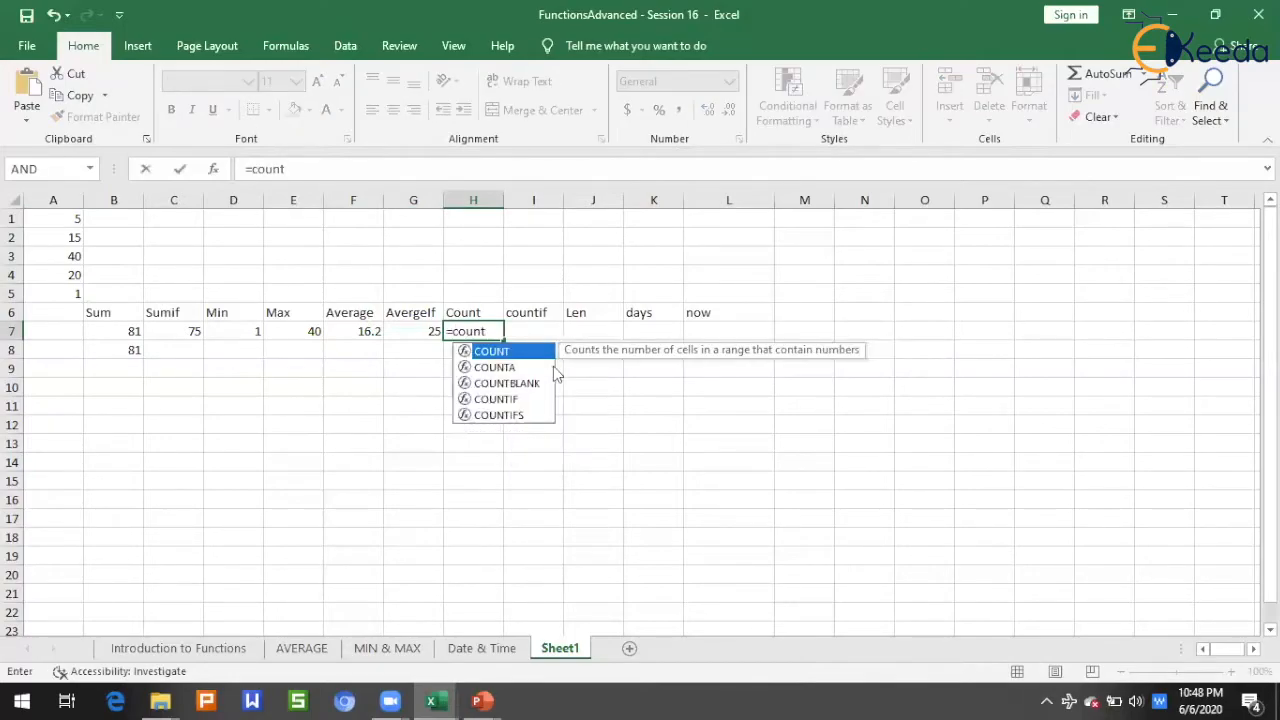
key("Tab")
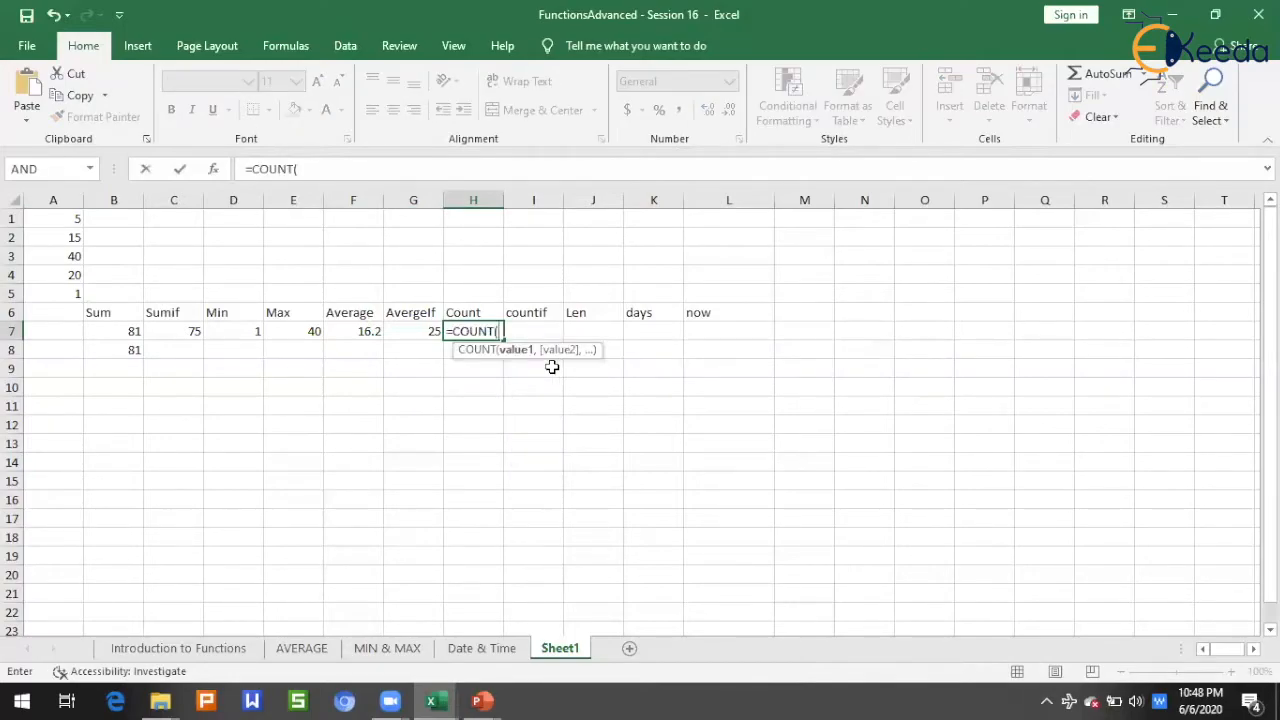
left_click_drag(68, 219, 70, 286)
type(")")
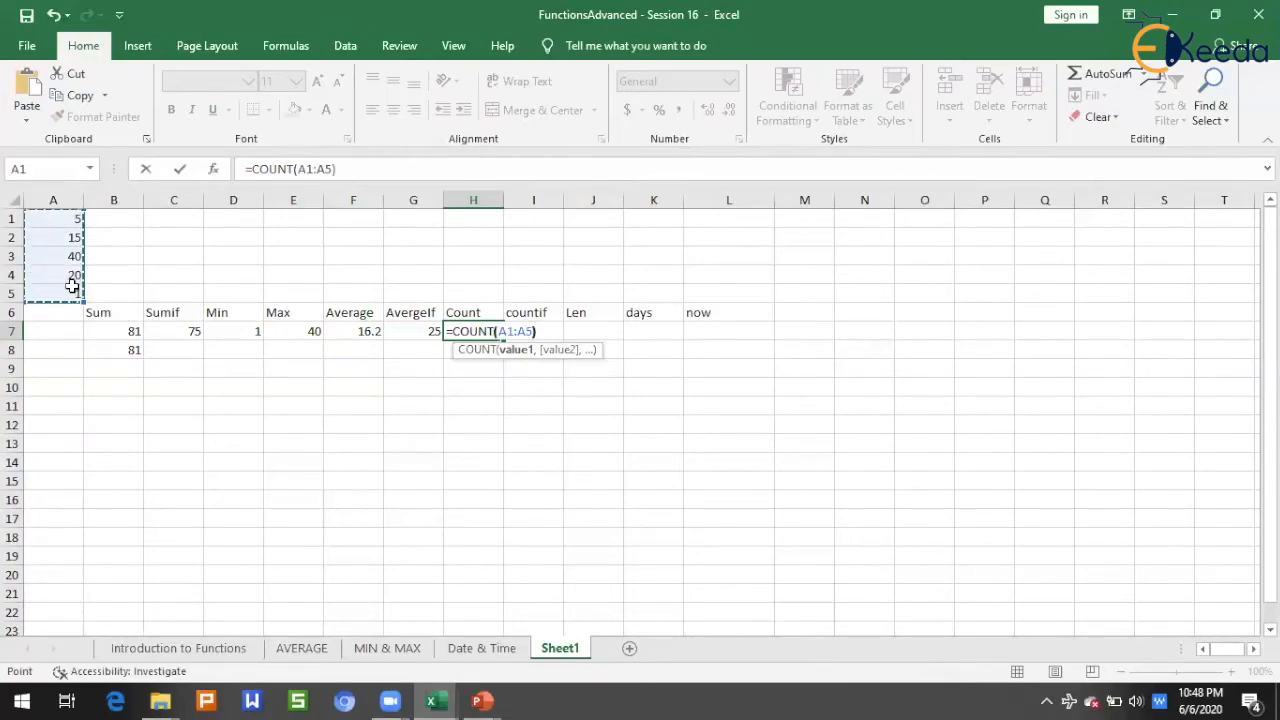
key("Return")
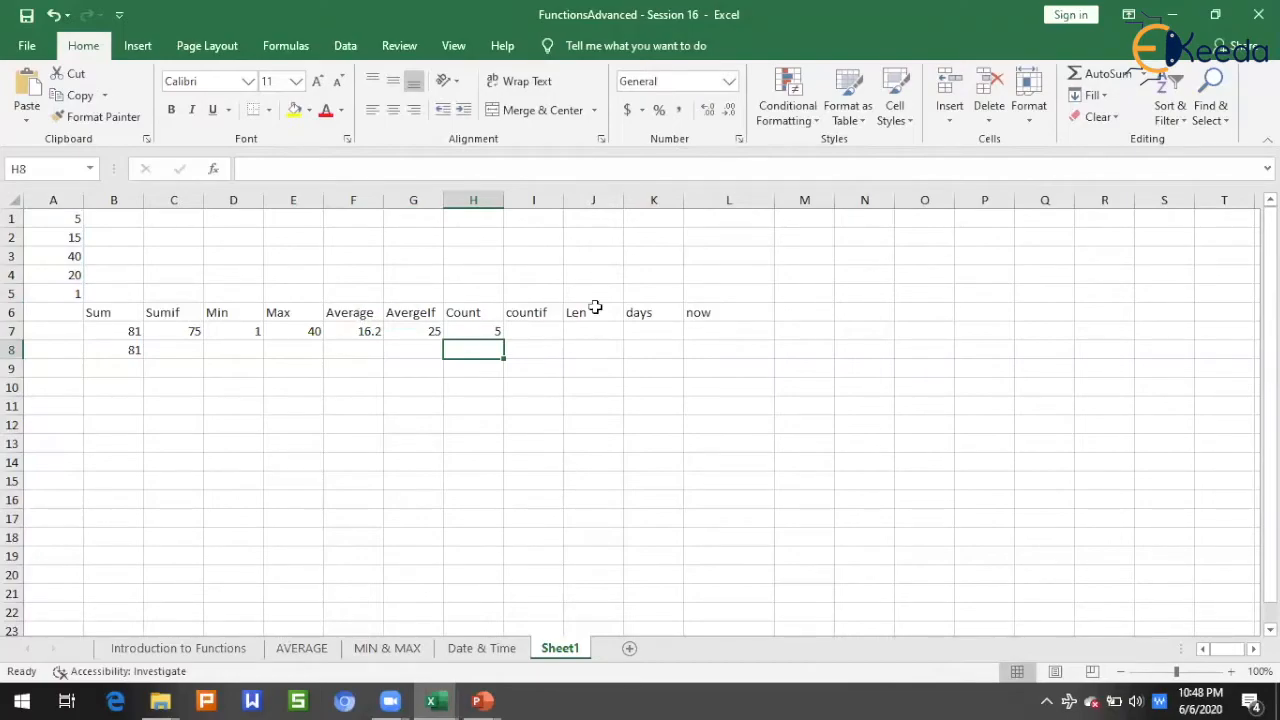
left_click(475, 330)
left_click_drag(63, 223, 60, 293)
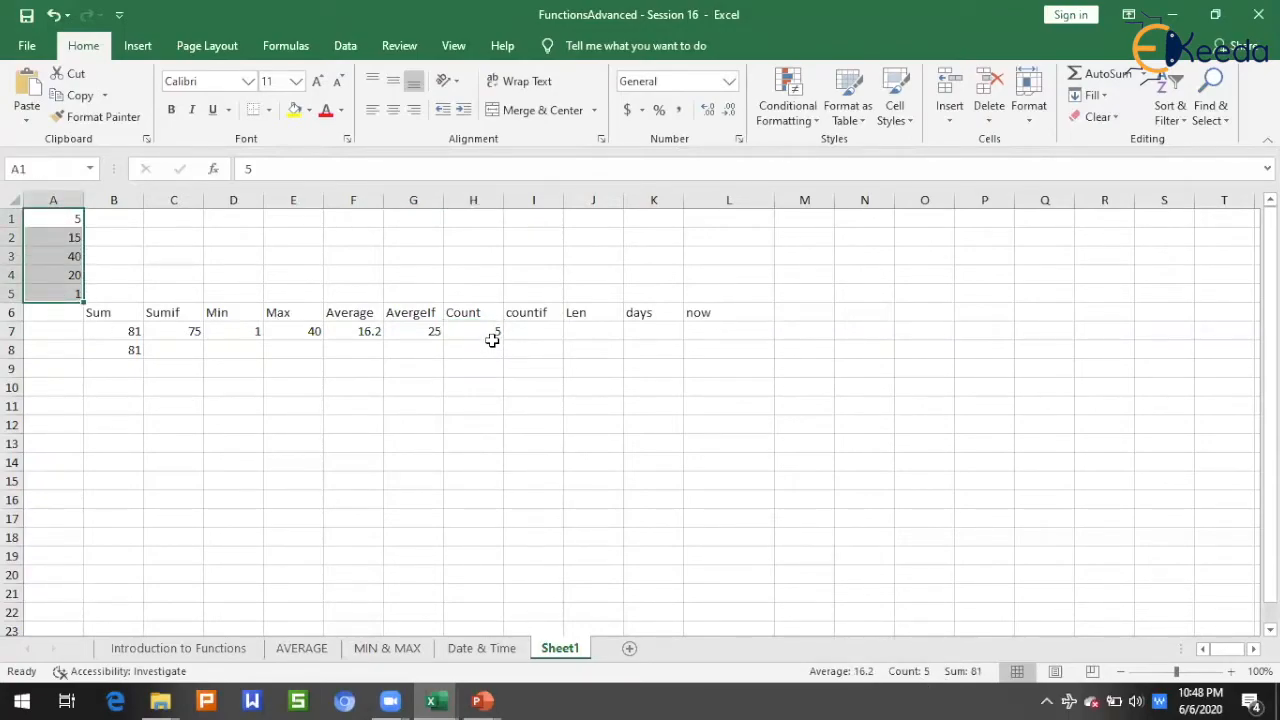
Step: In cell I7 under the countif heading, use COUNTIF to count the numbers in the list that meet a condition
left_click(528, 336)
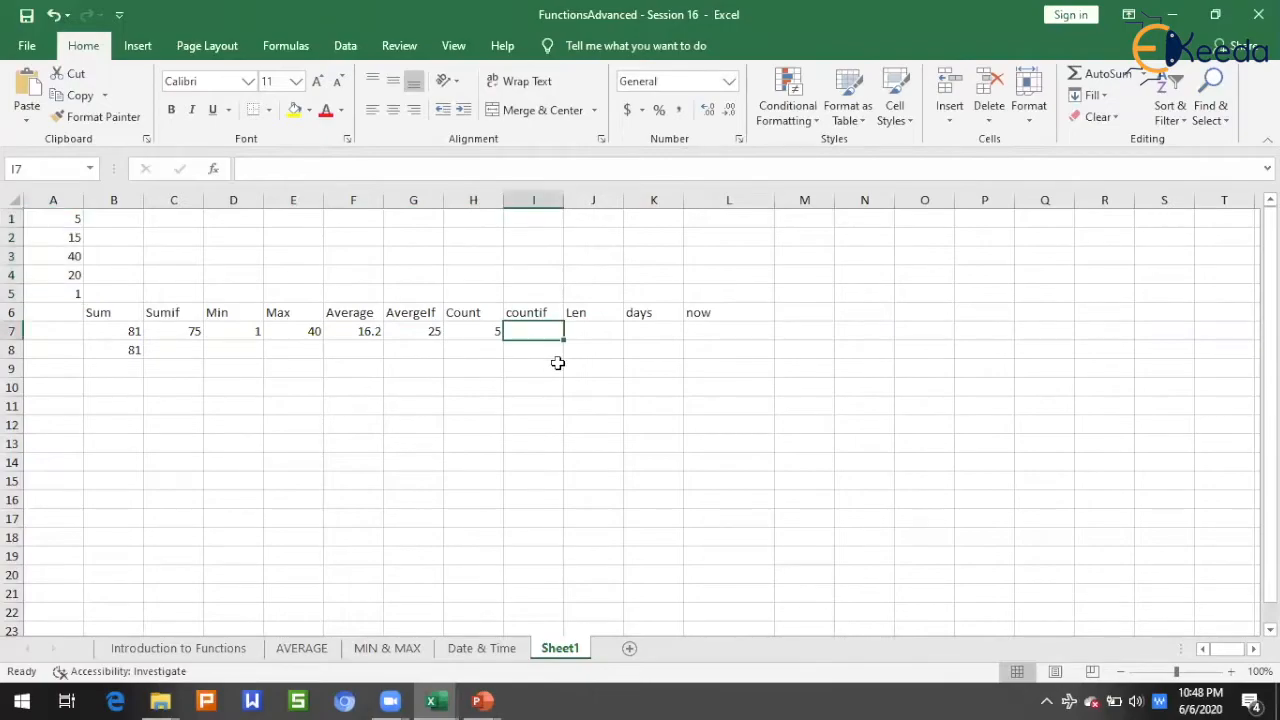
type("=count")
key("Down")
key("Down")
key("Tab")
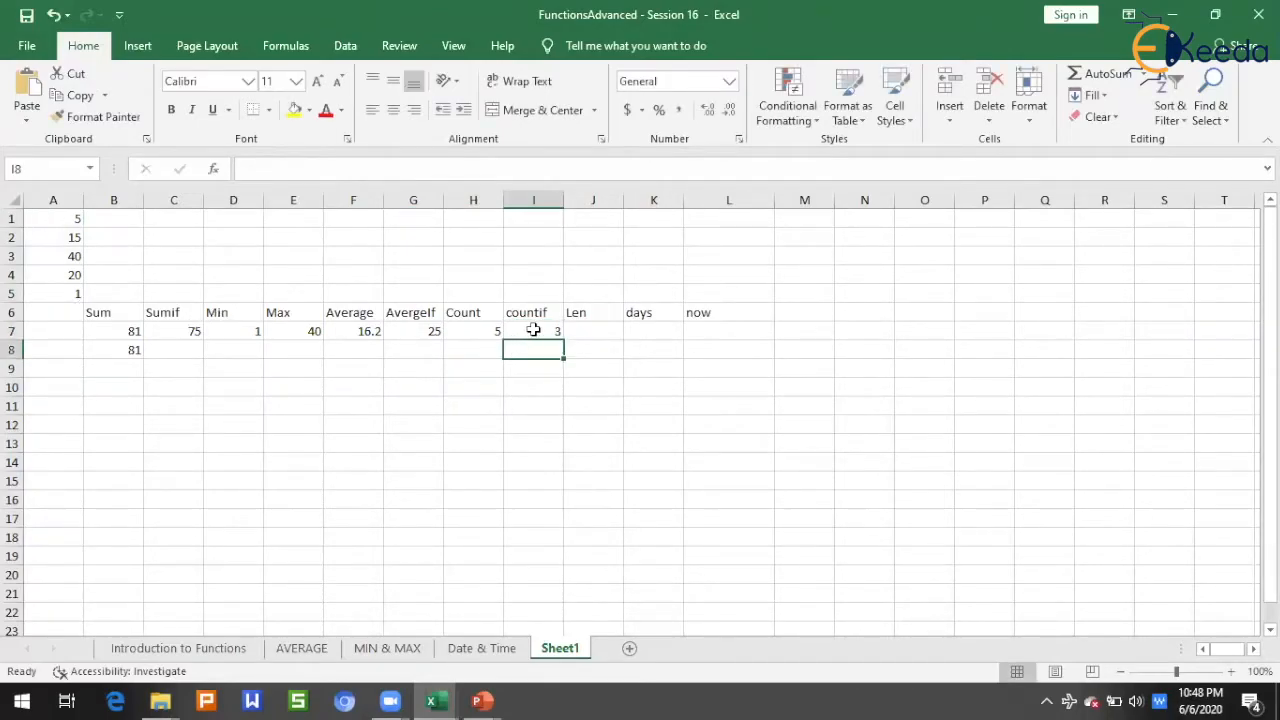
left_click(531, 330)
left_click_drag(64, 242, 66, 293)
left_click(413, 405)
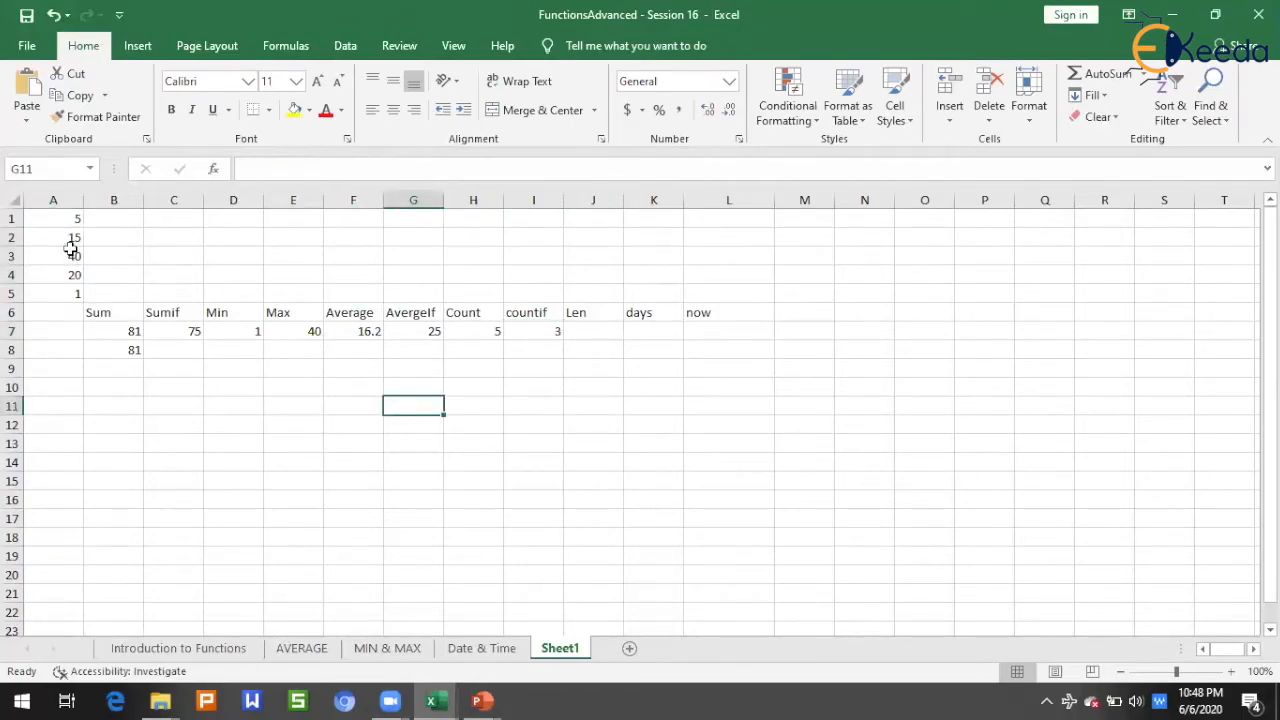
Step: Enter a person's full name without a space in cell J3 and fit column J to its contents
left_click(584, 333)
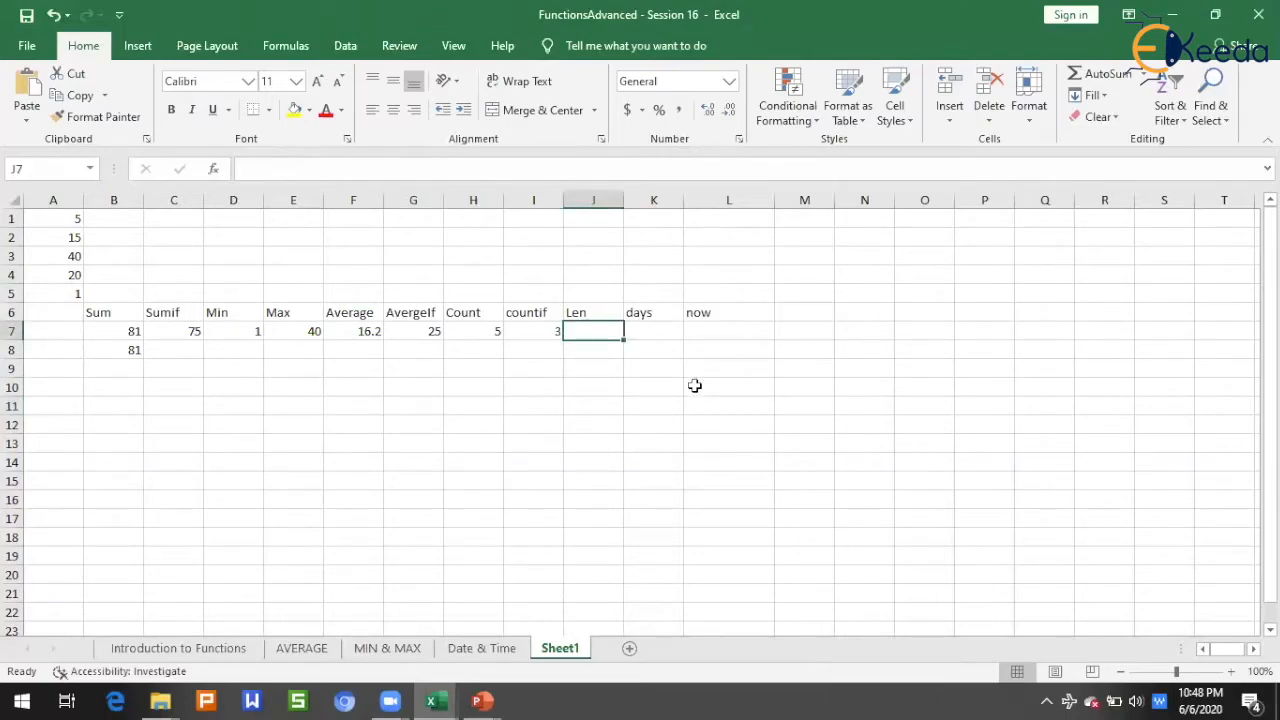
left_click(600, 311)
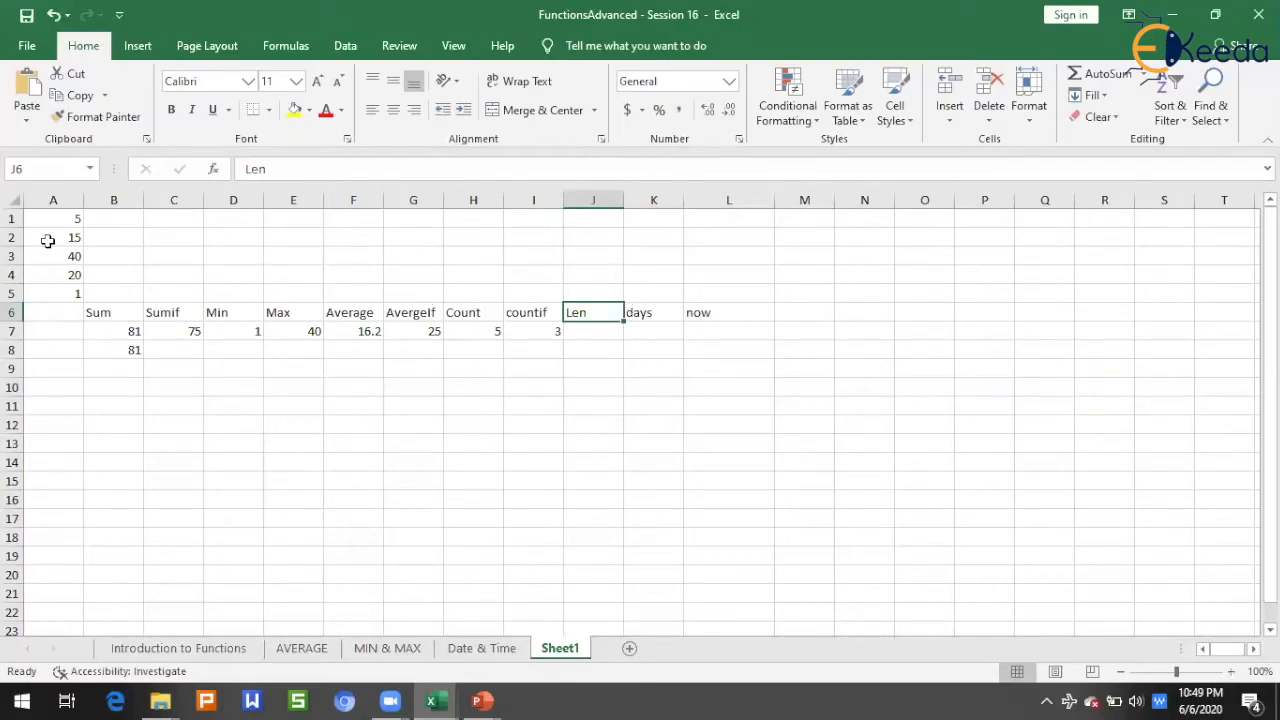
left_click_drag(57, 214, 68, 288)
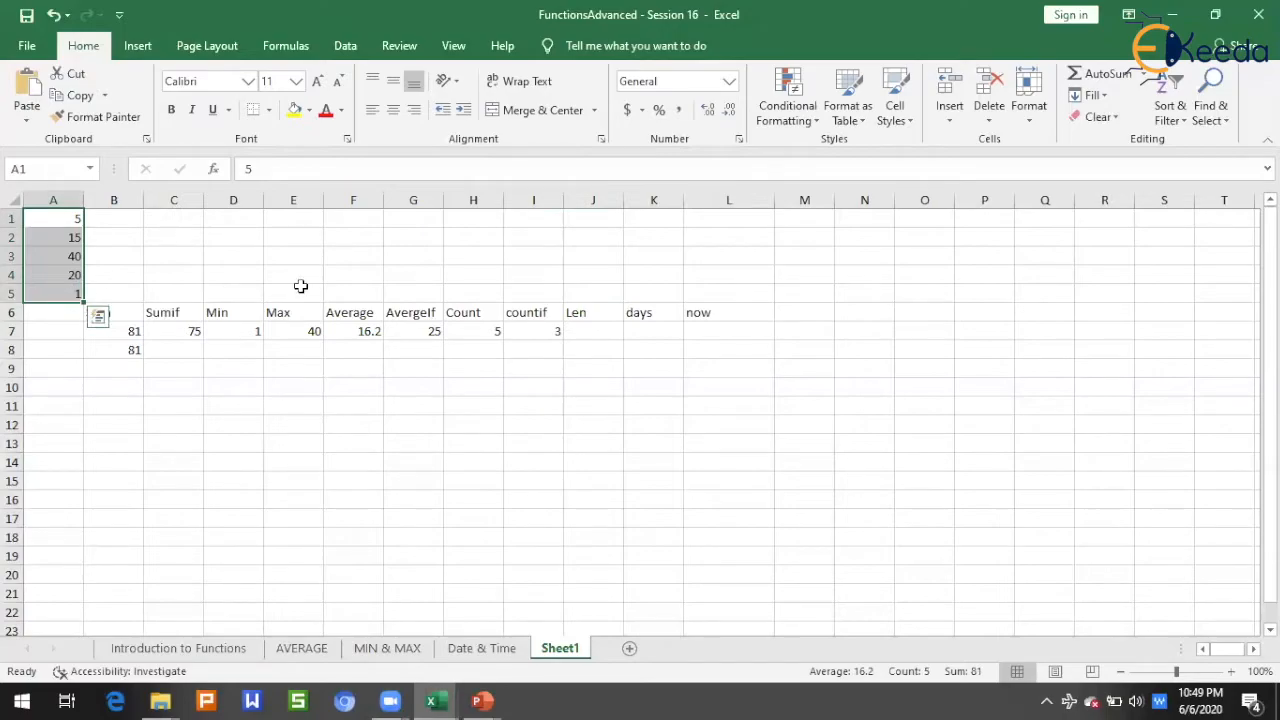
left_click(570, 256)
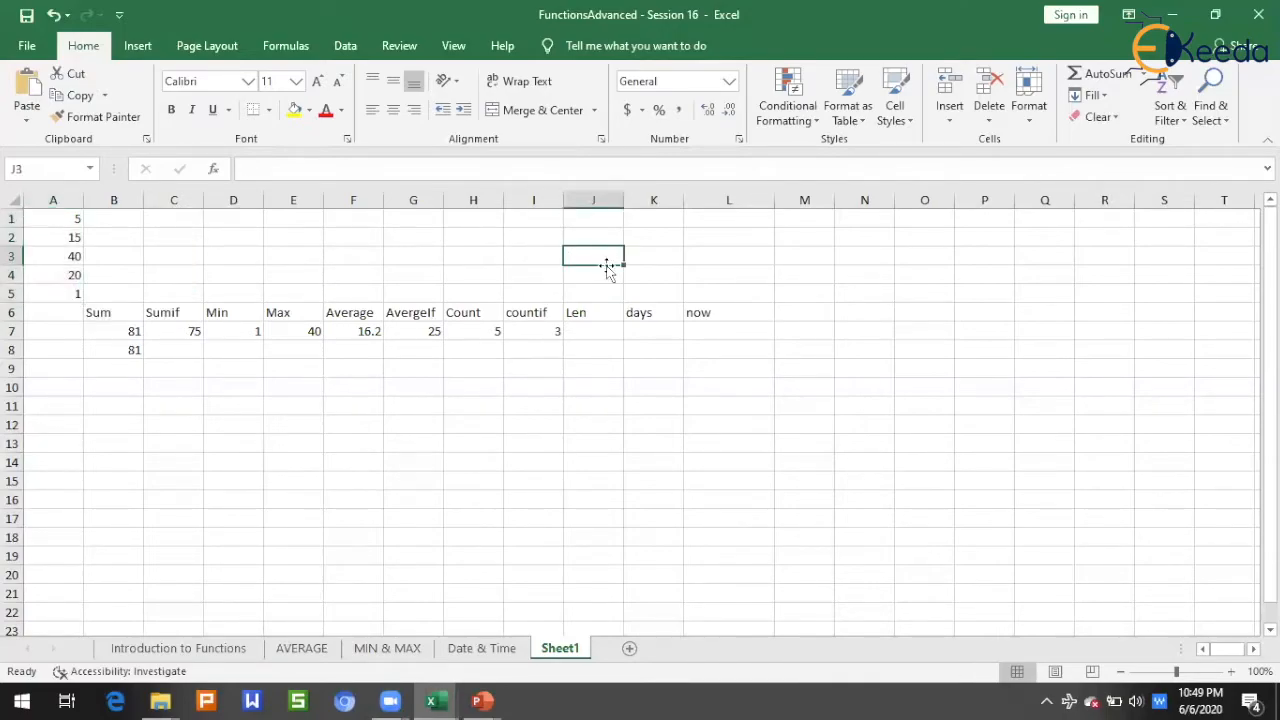
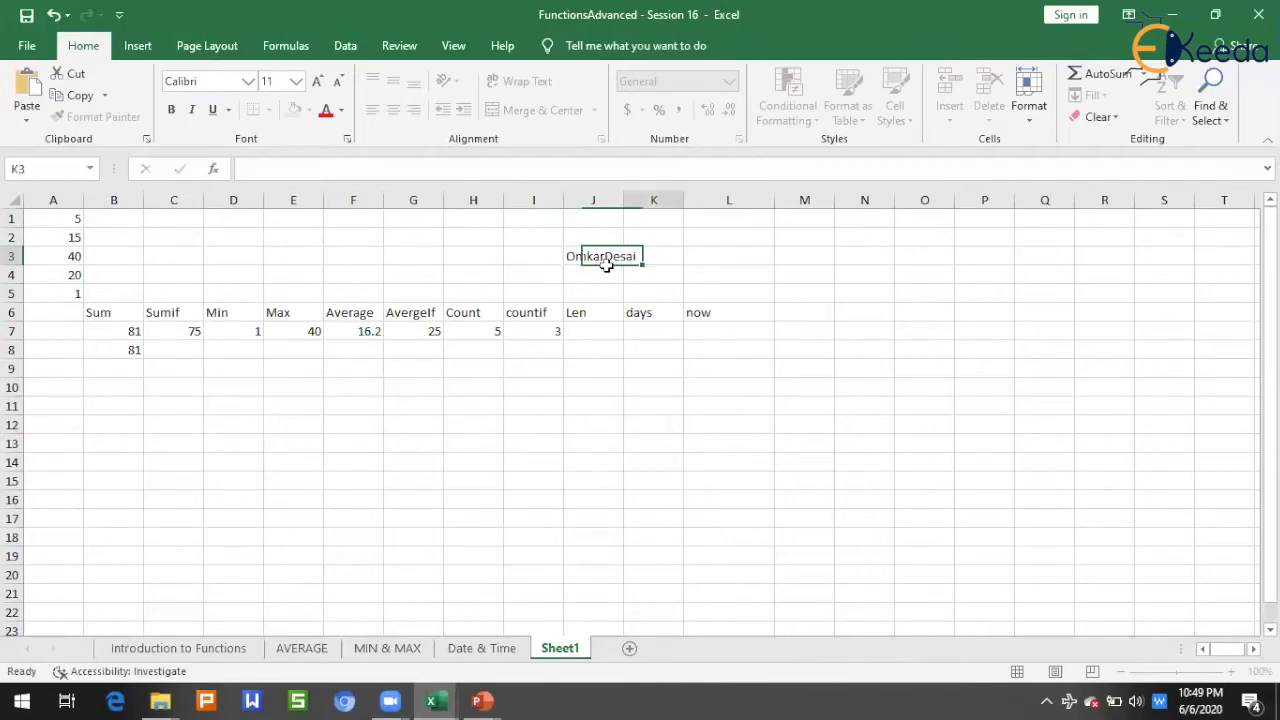
key("Tab")
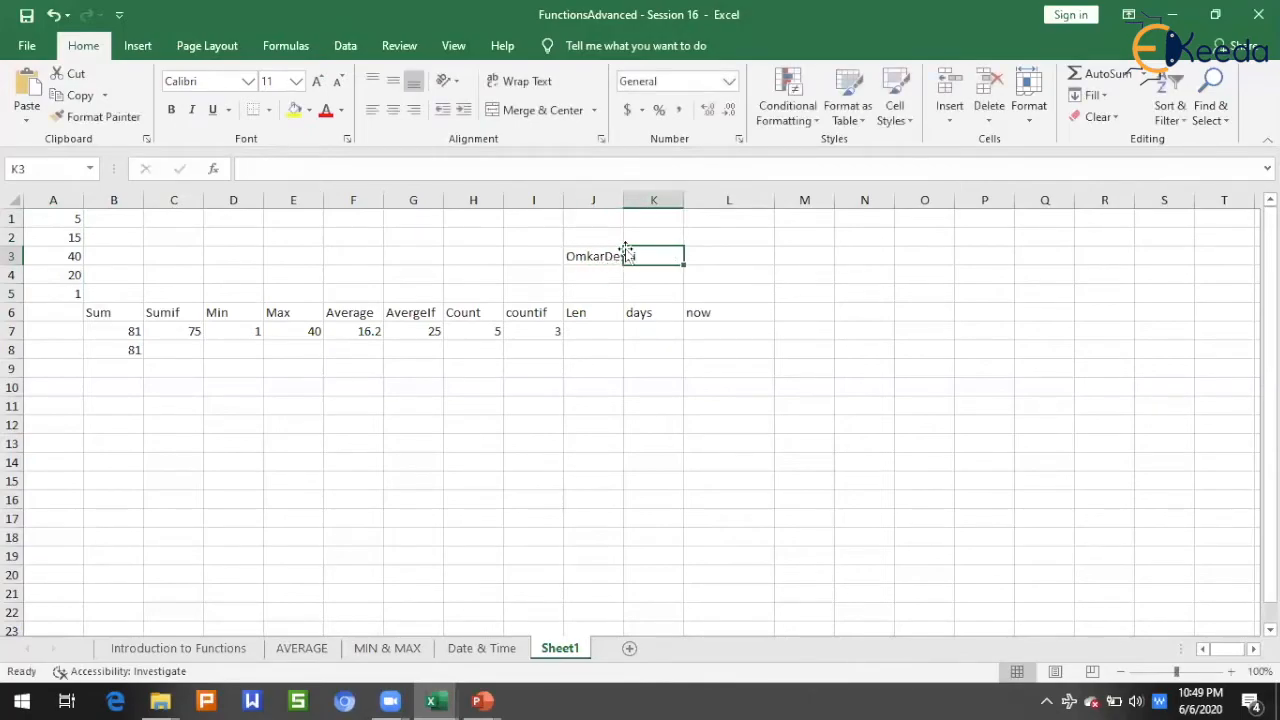
double_click(629, 193)
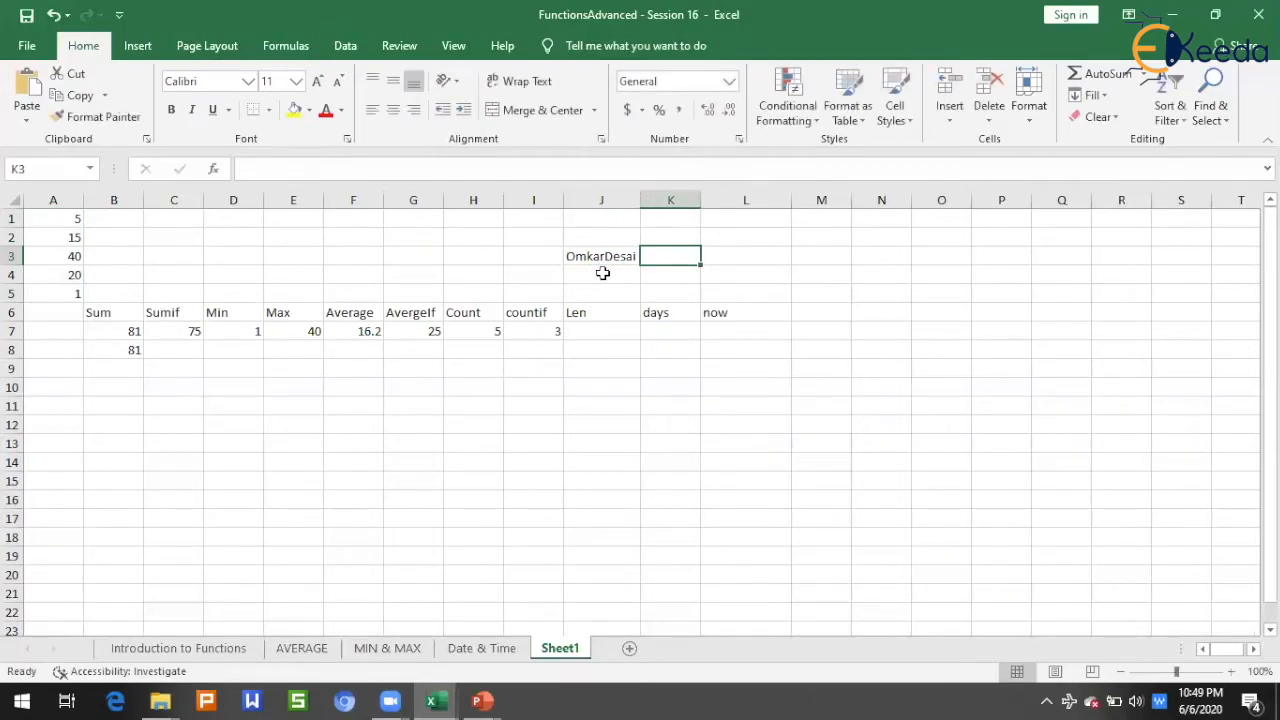
Step: In cell J7 under the Len heading, get the number of characters in the name with =LEN(J3)
left_click(607, 333)
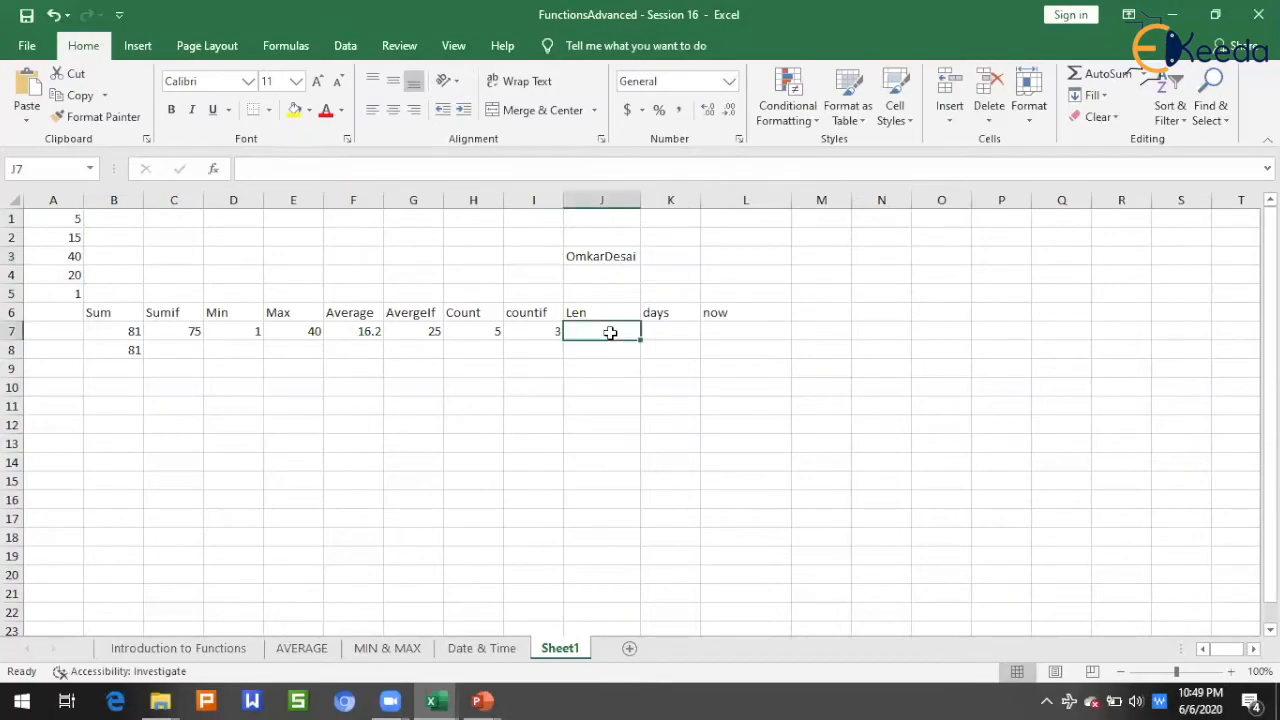
type("=len(j3)")
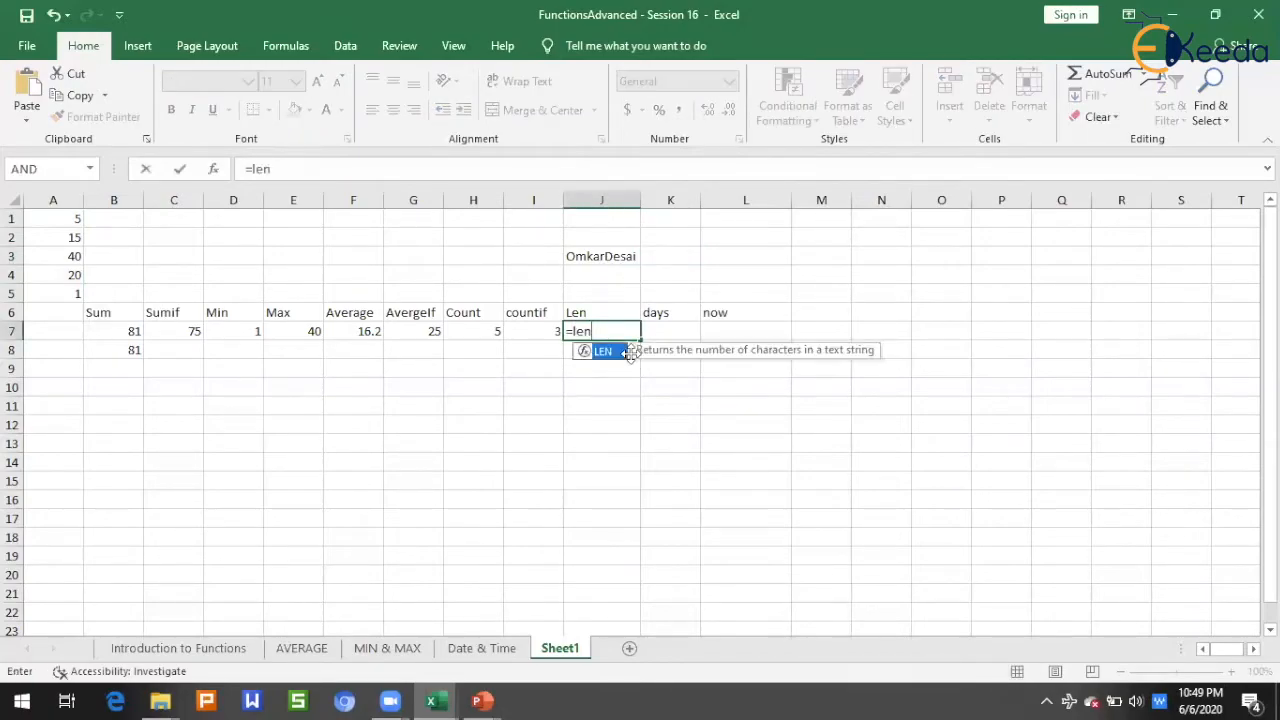
key("ctrl+Return")
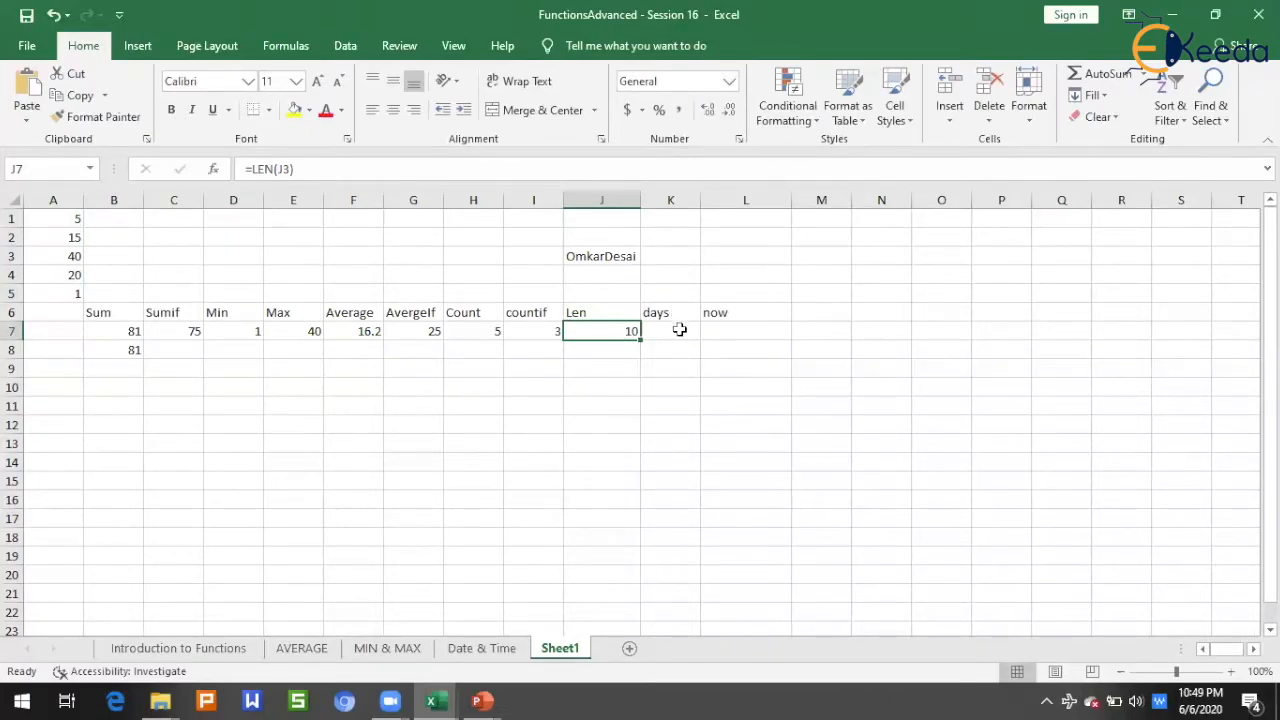
Step: Enter the dates 6/6/2020 in cell K3 and 1/1/2020 in cell K4 above the days heading
left_click(681, 333)
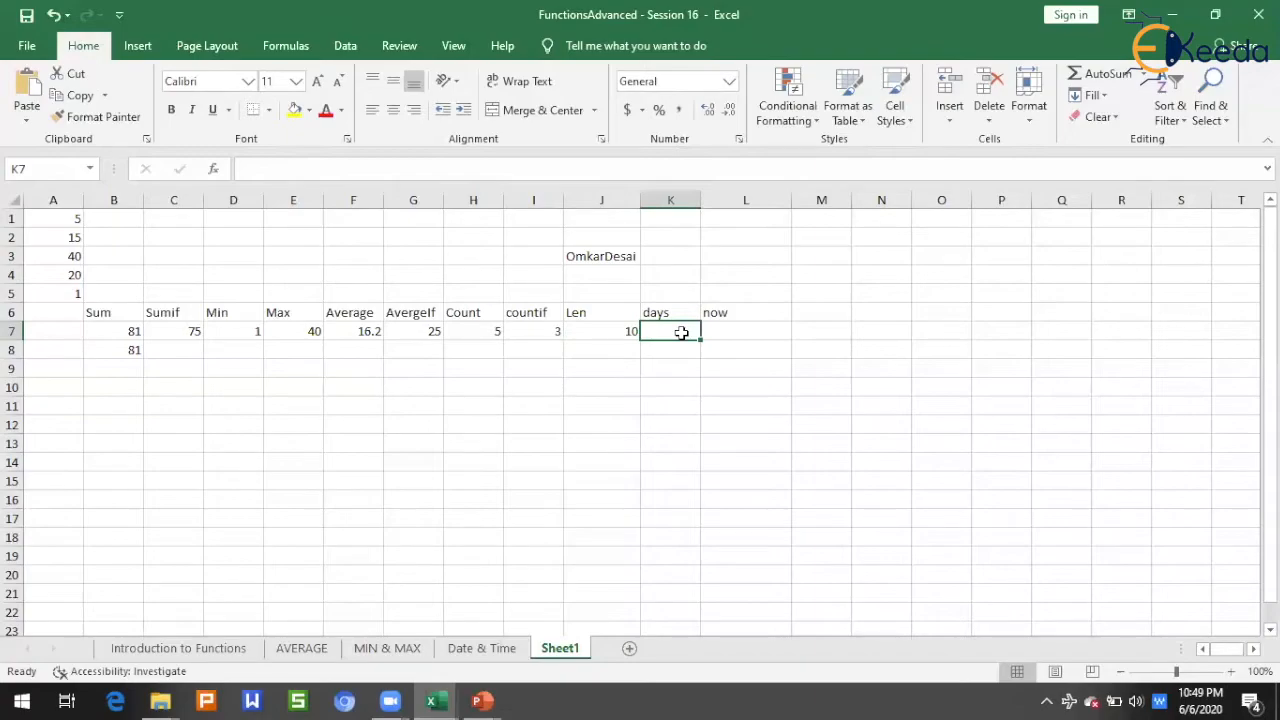
key("Up")
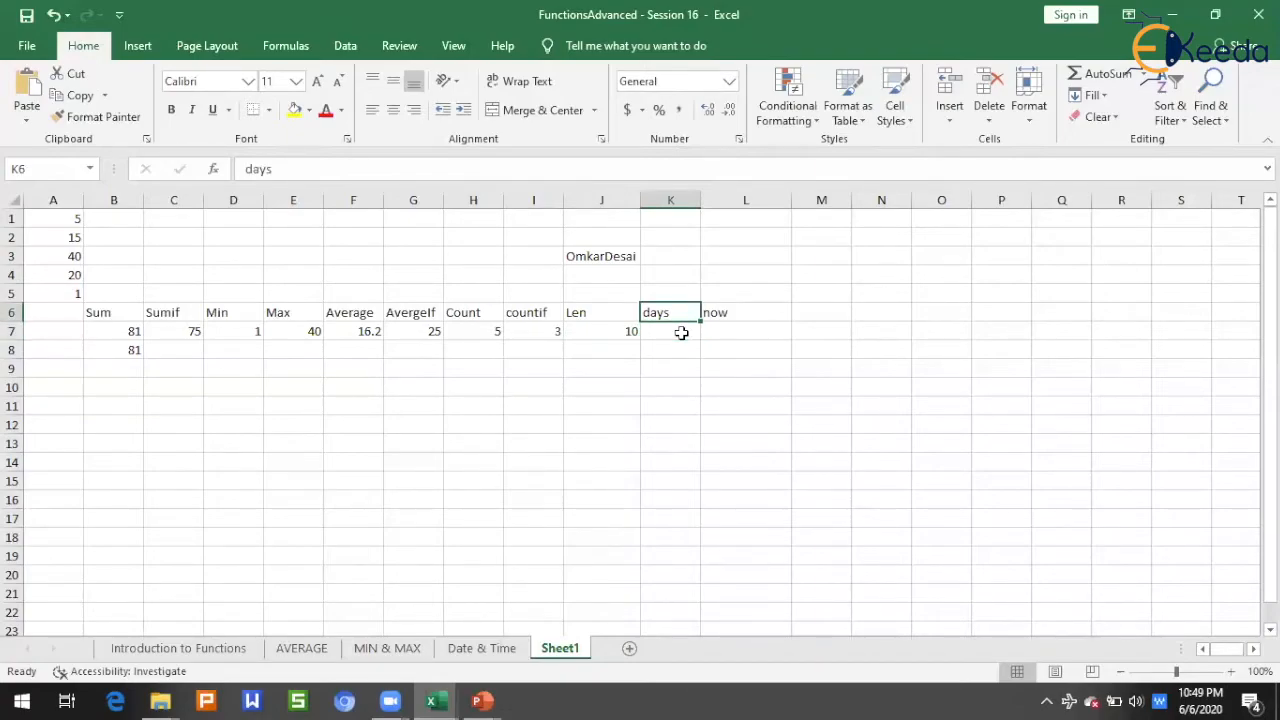
left_click(740, 258)
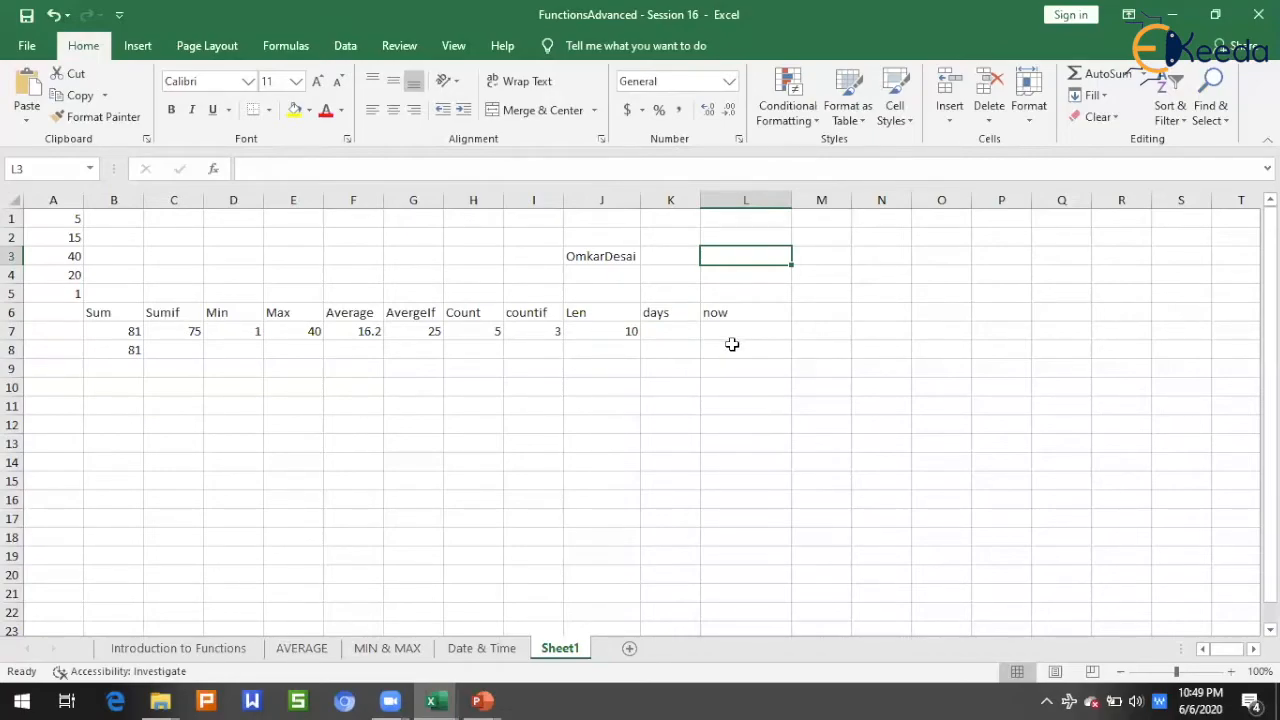
key("Left")
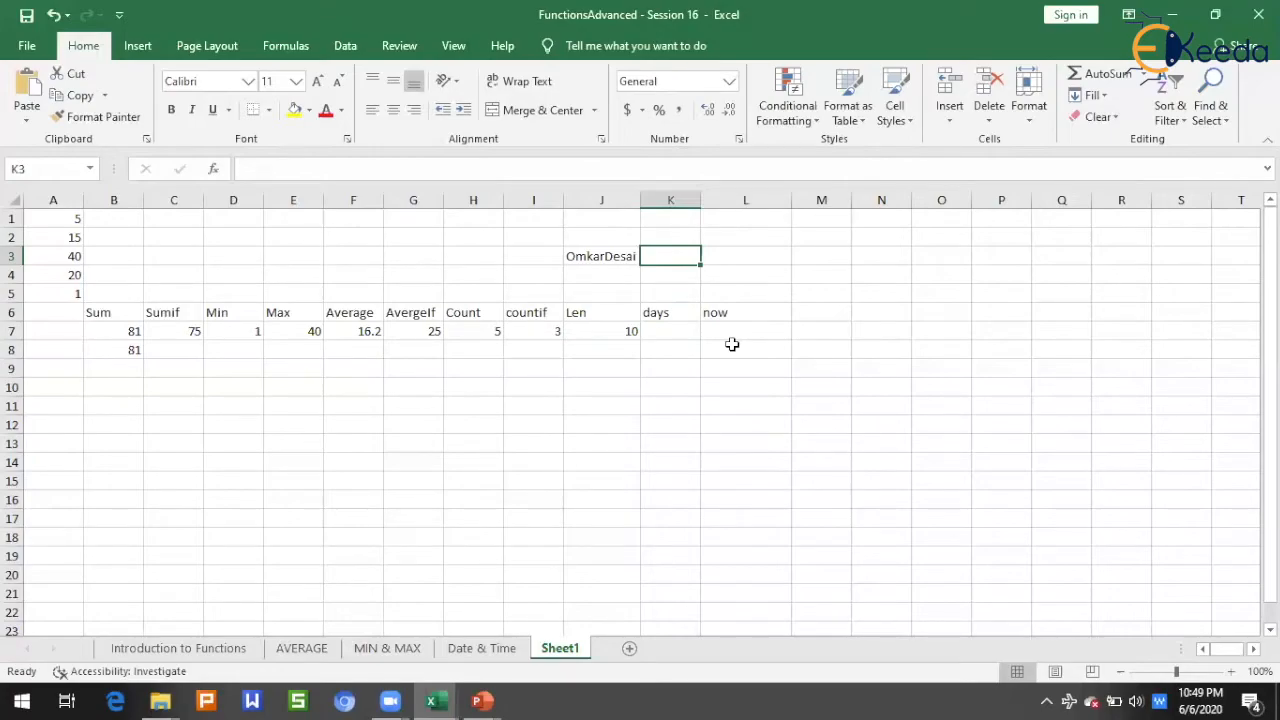
type("6/6/")
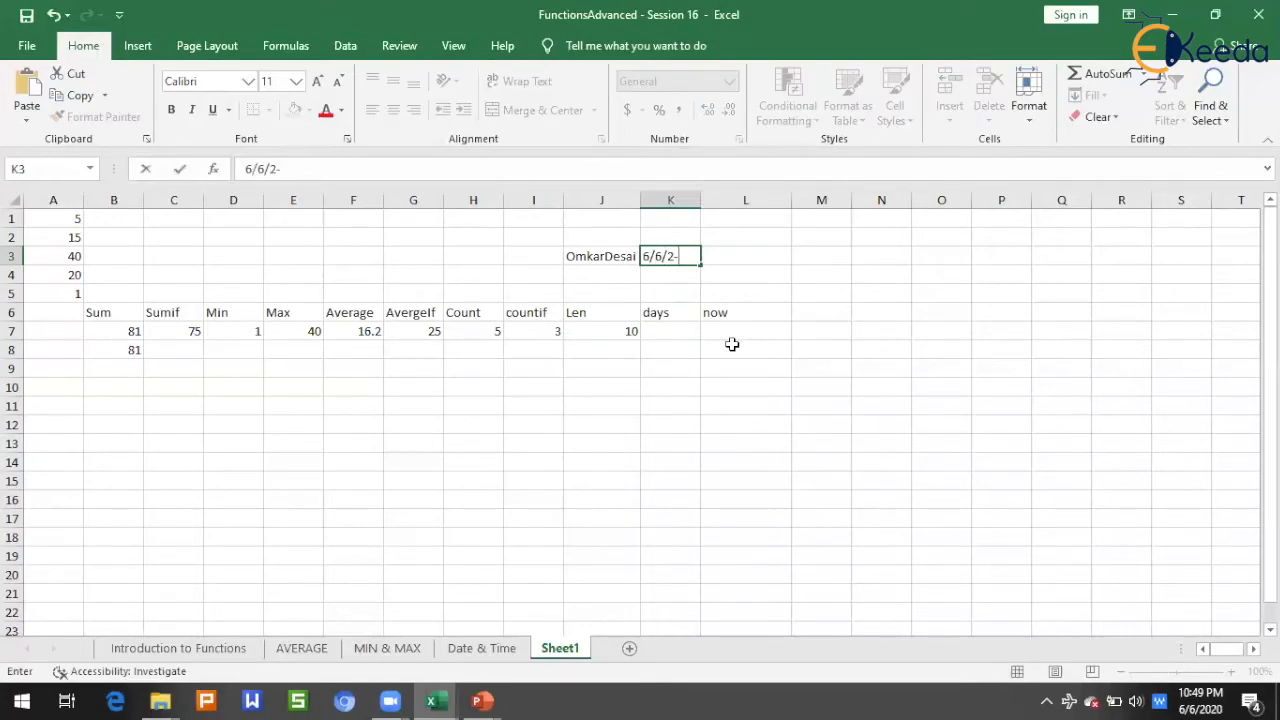
type("2020")
key("Return")
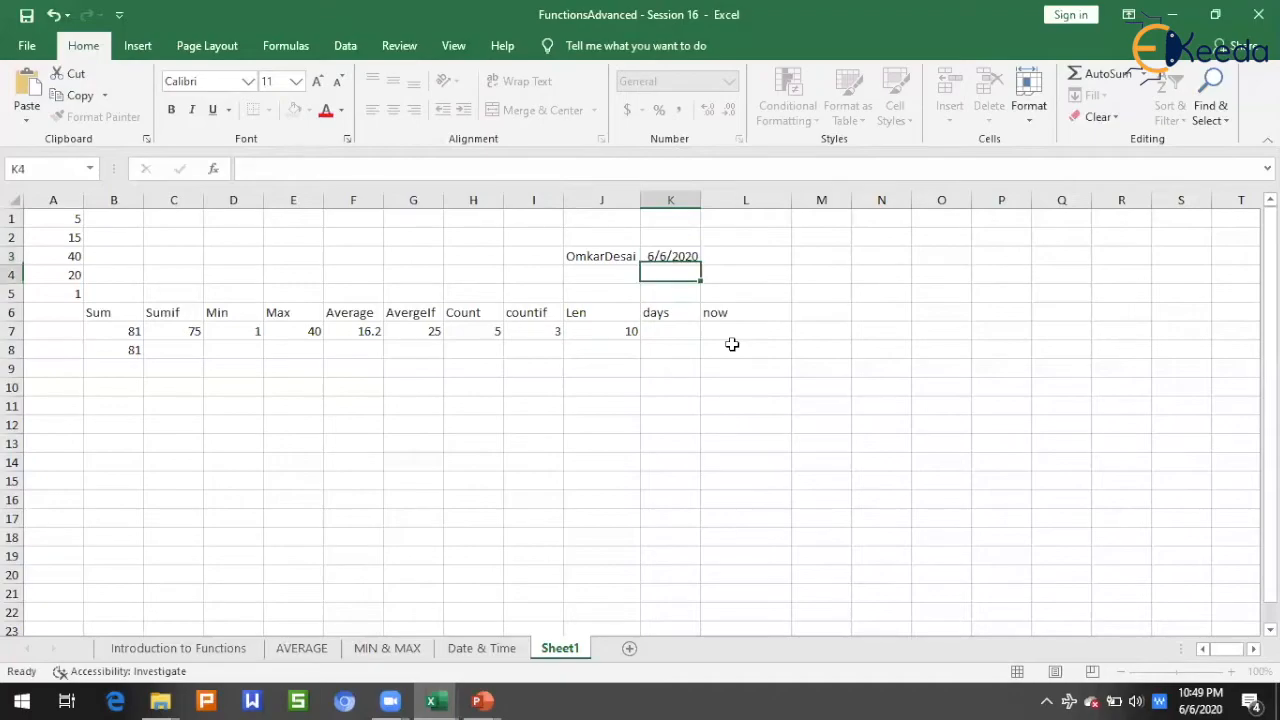
type("1/1/2020")
key("Return")
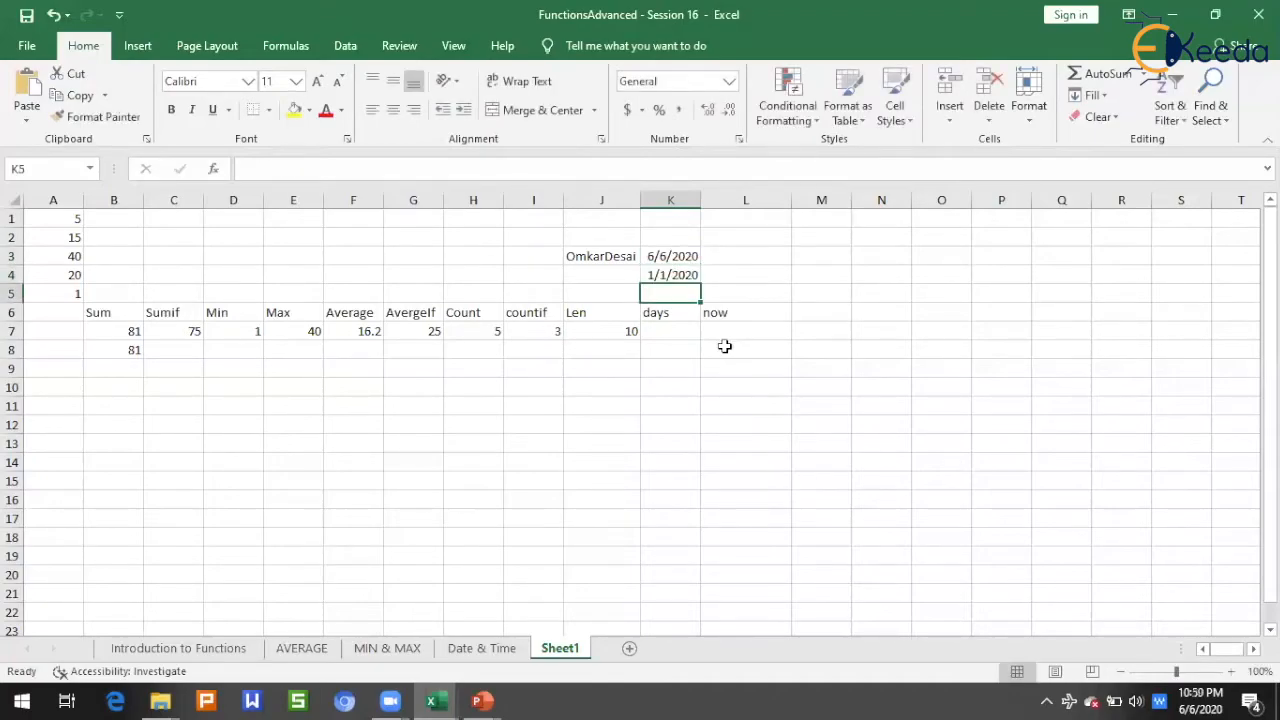
Step: In cell K7 under the days heading, calculate the days between the two dates with =DAYS(K3,K4), then review the formula and its dates
left_click(681, 330)
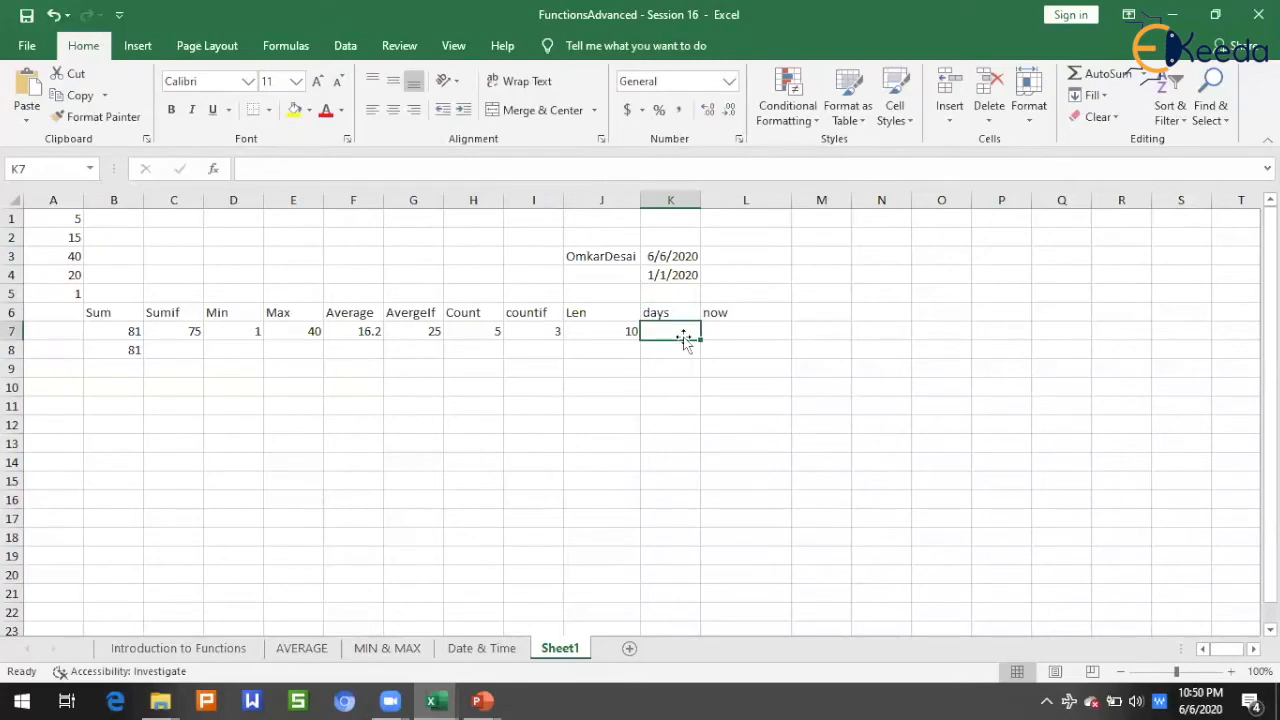
type("=days")
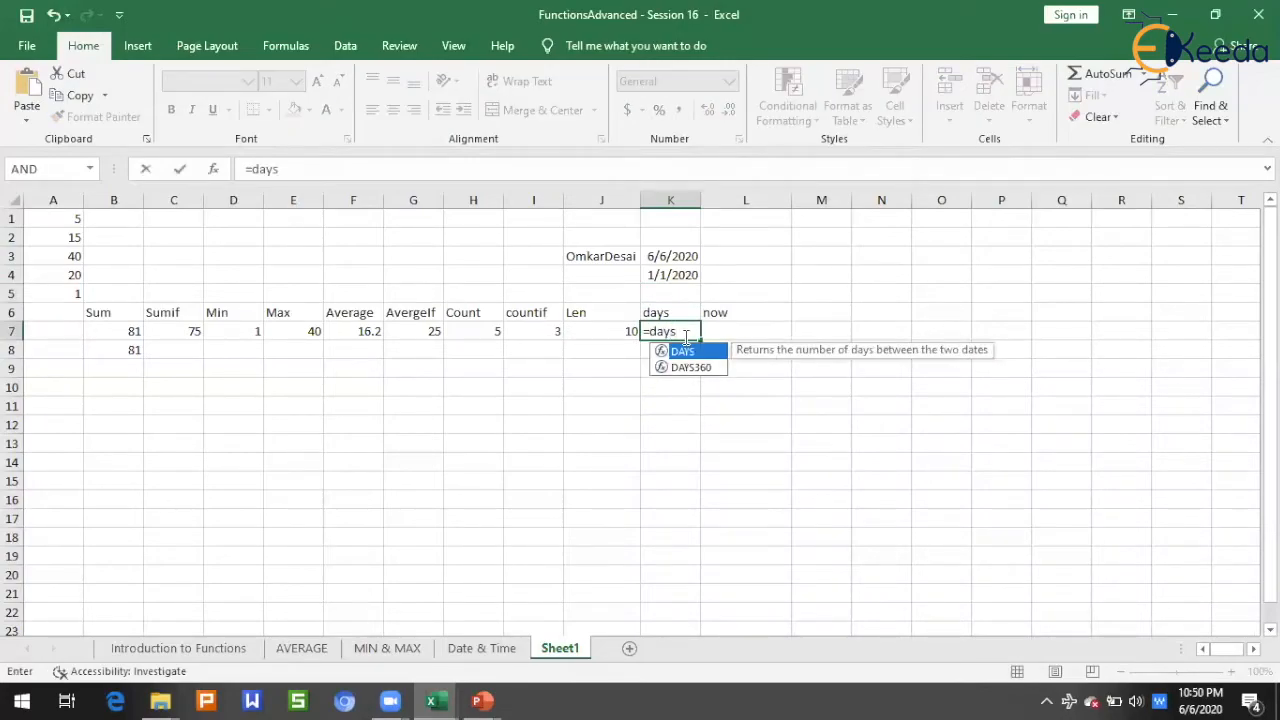
key("Tab")
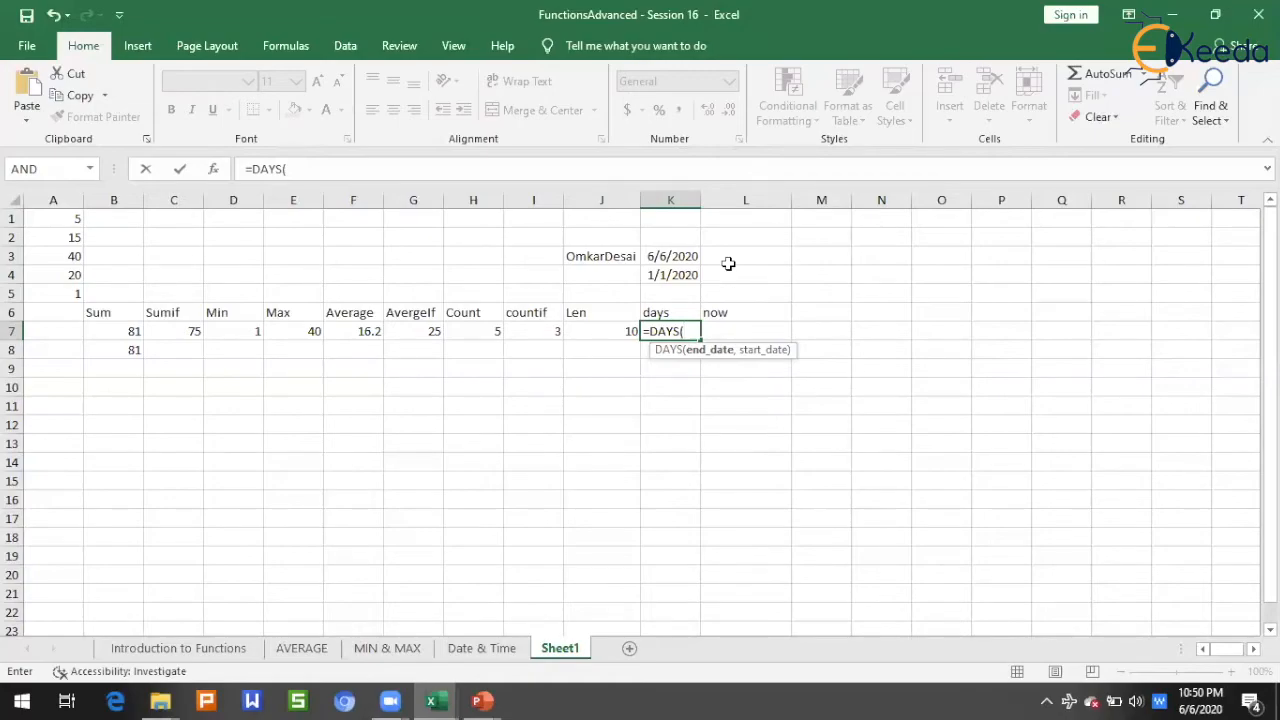
left_click(686, 258)
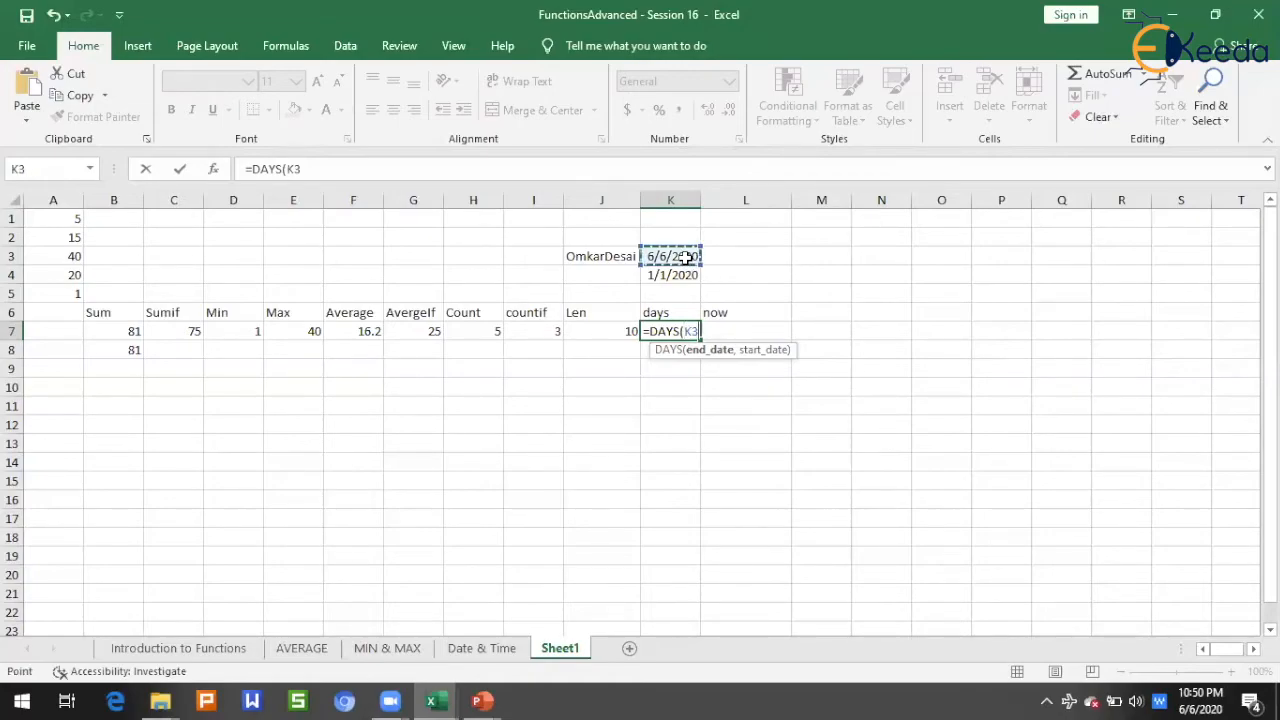
type(",")
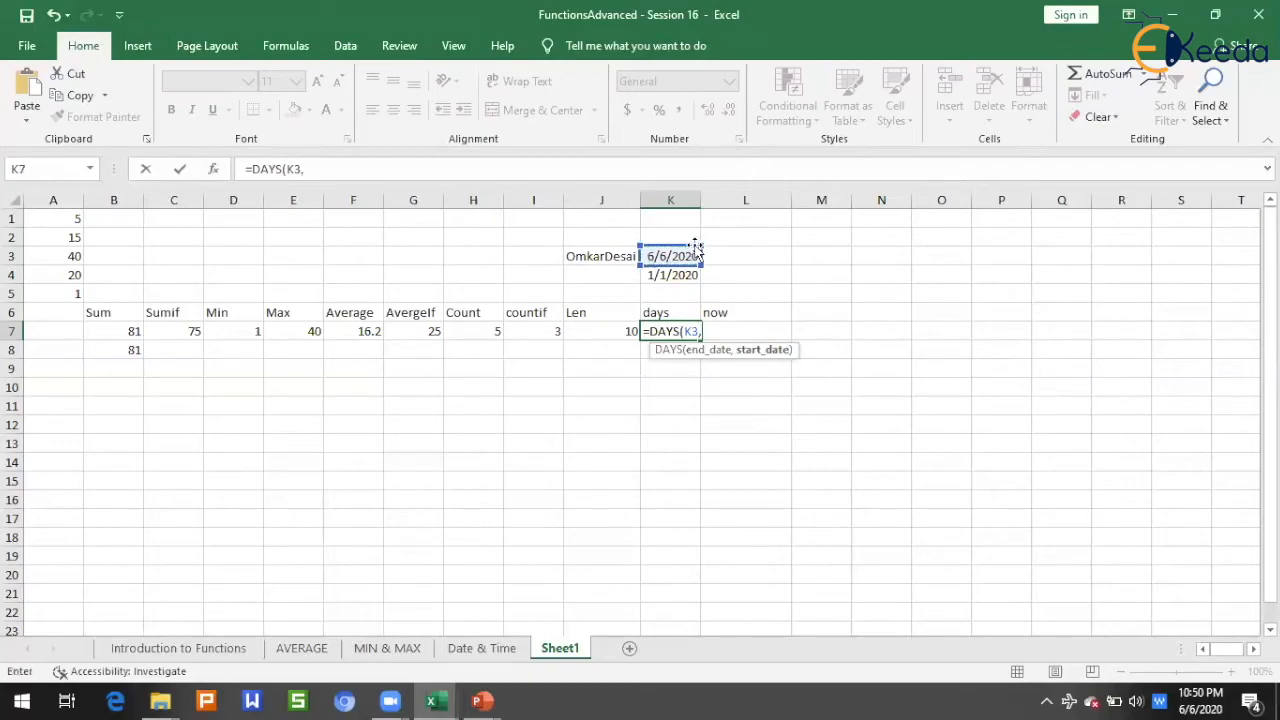
left_click(686, 274)
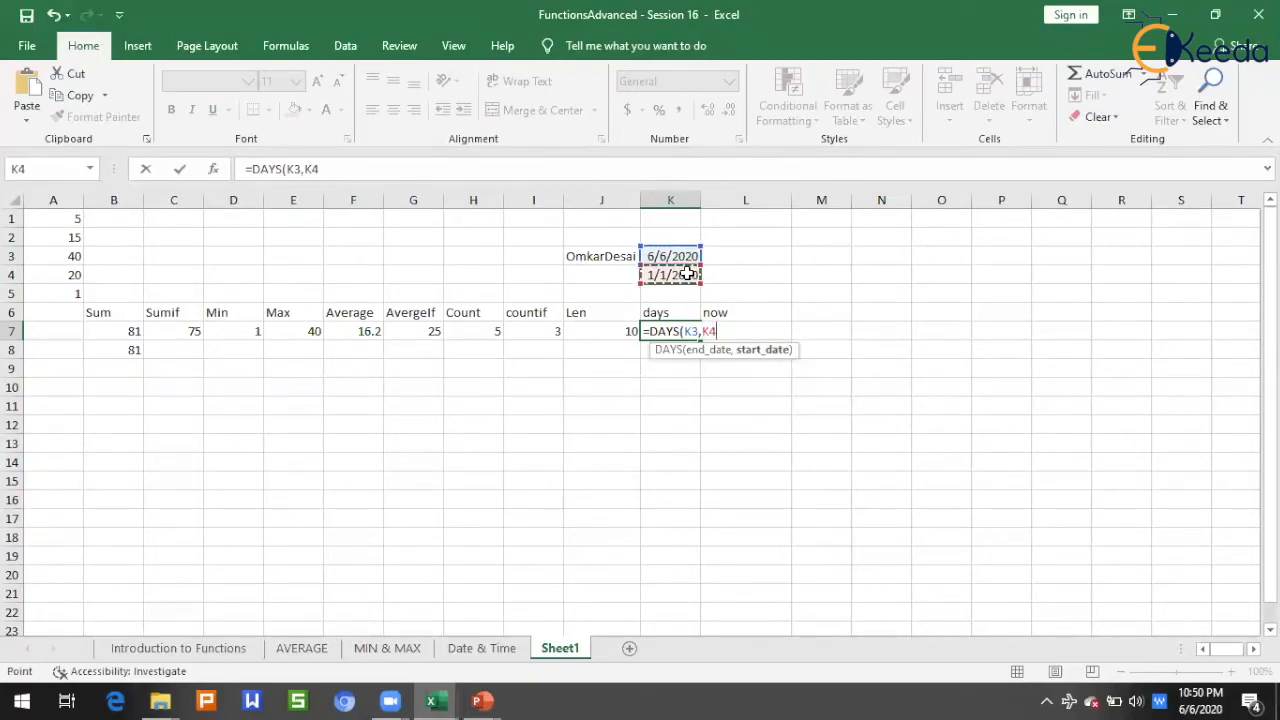
type(")")
key("Tab")
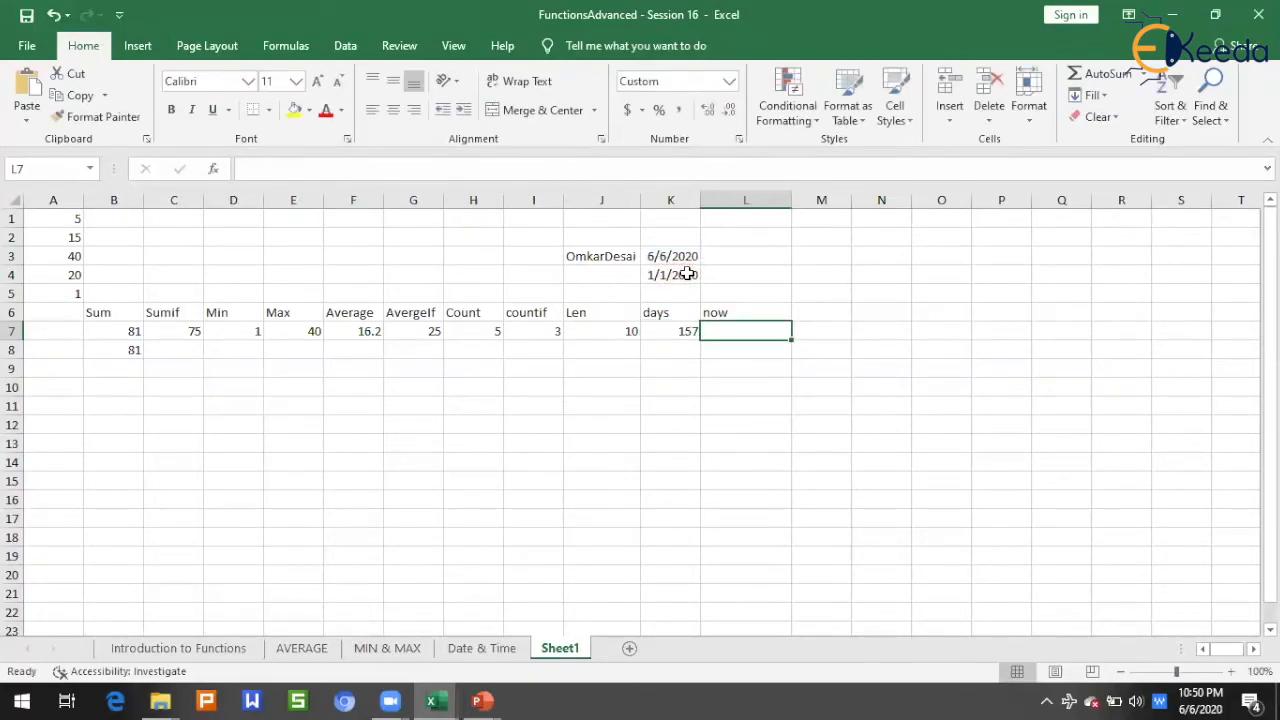
left_click(689, 336)
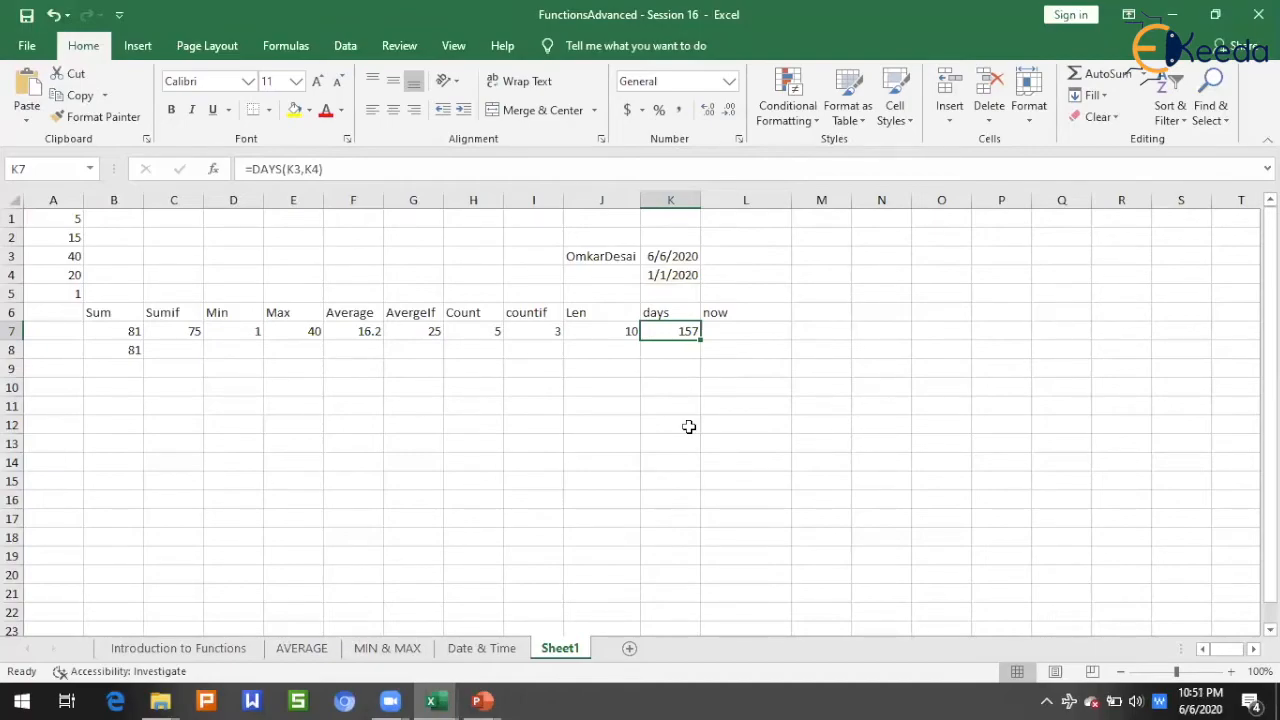
left_click(671, 256)
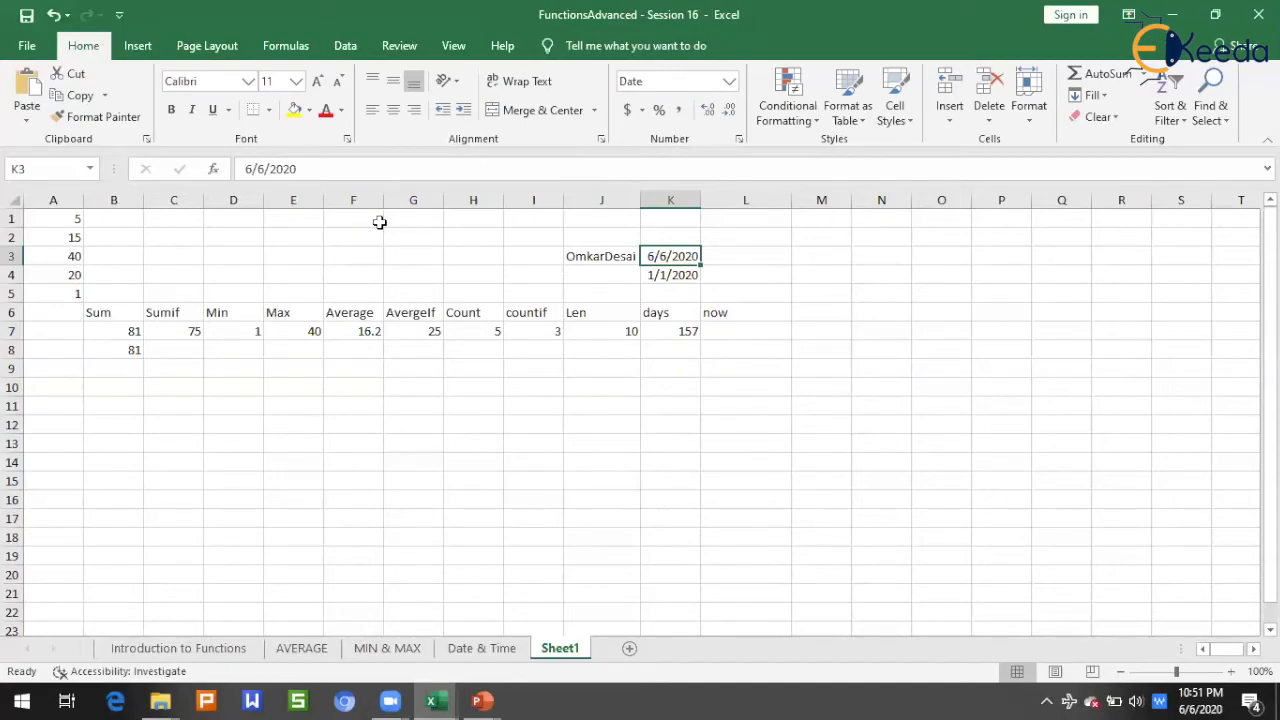
key("Down")
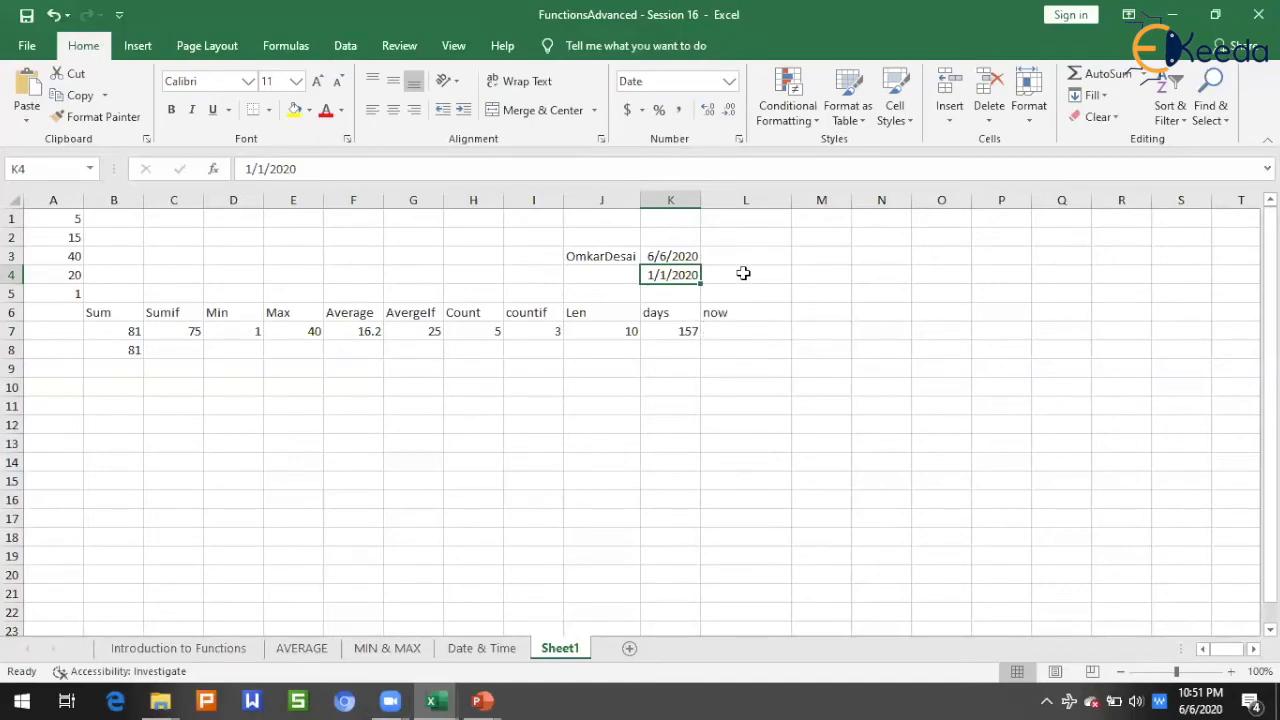
Step: In cell L7 under the now heading, return the current date and time with =NOW() and check the formula
left_click(738, 330)
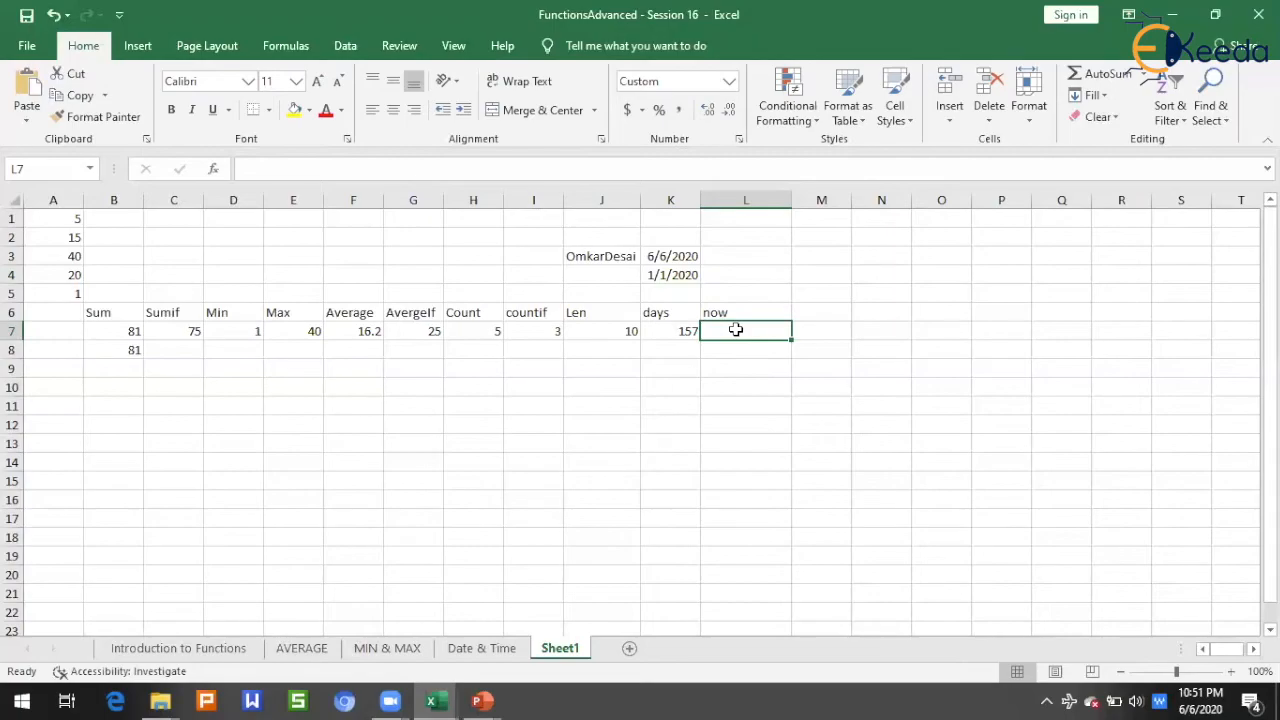
type("=now")
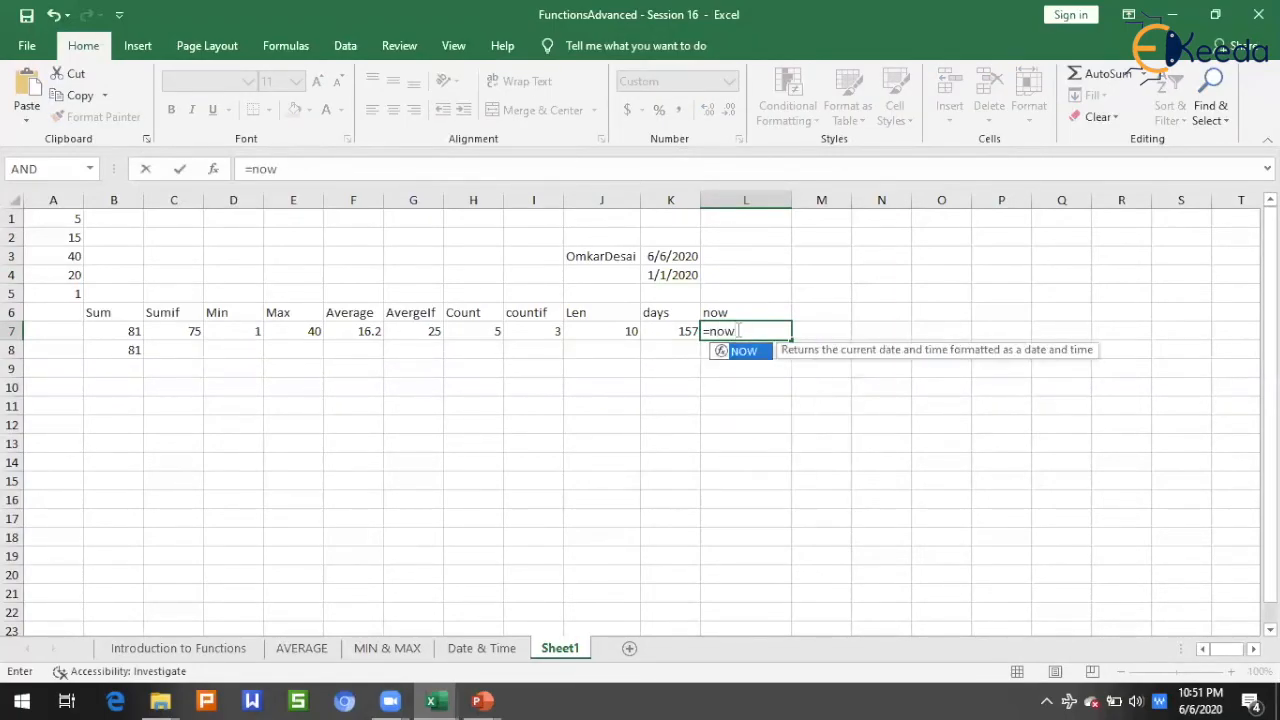
key("Tab")
type(")")
key("Return")
left_click(737, 330)
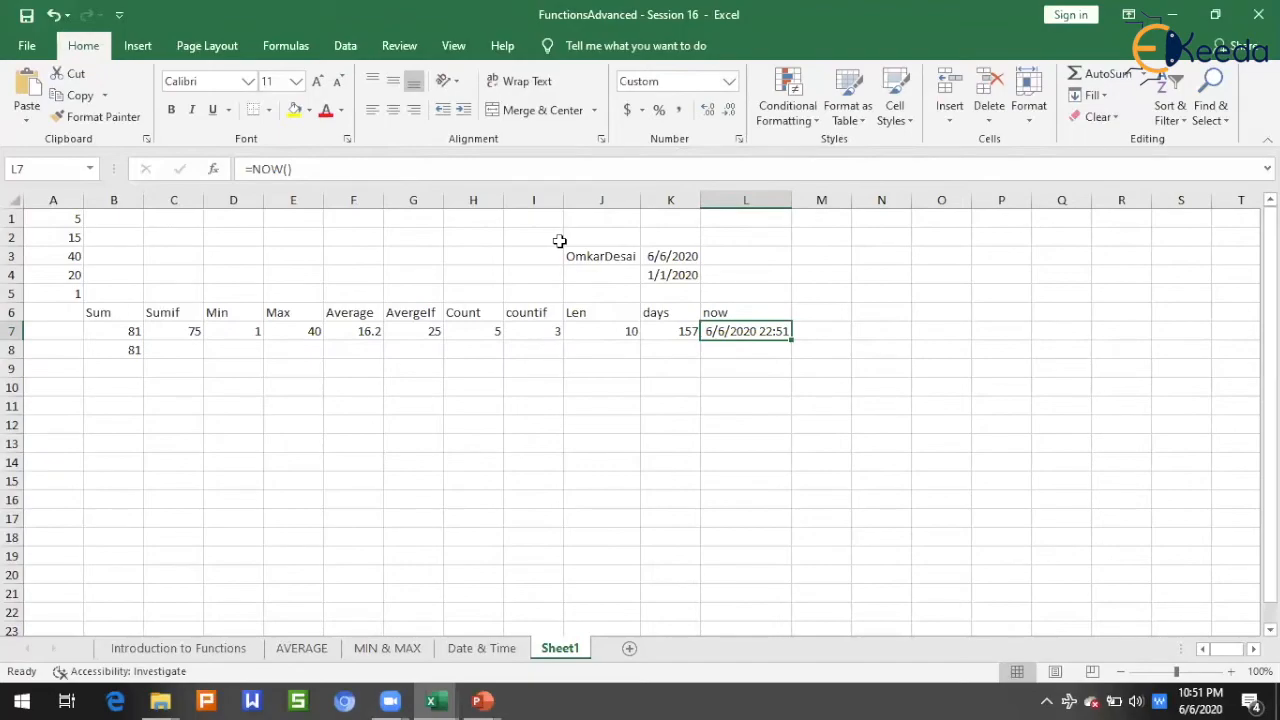
left_click(756, 505)
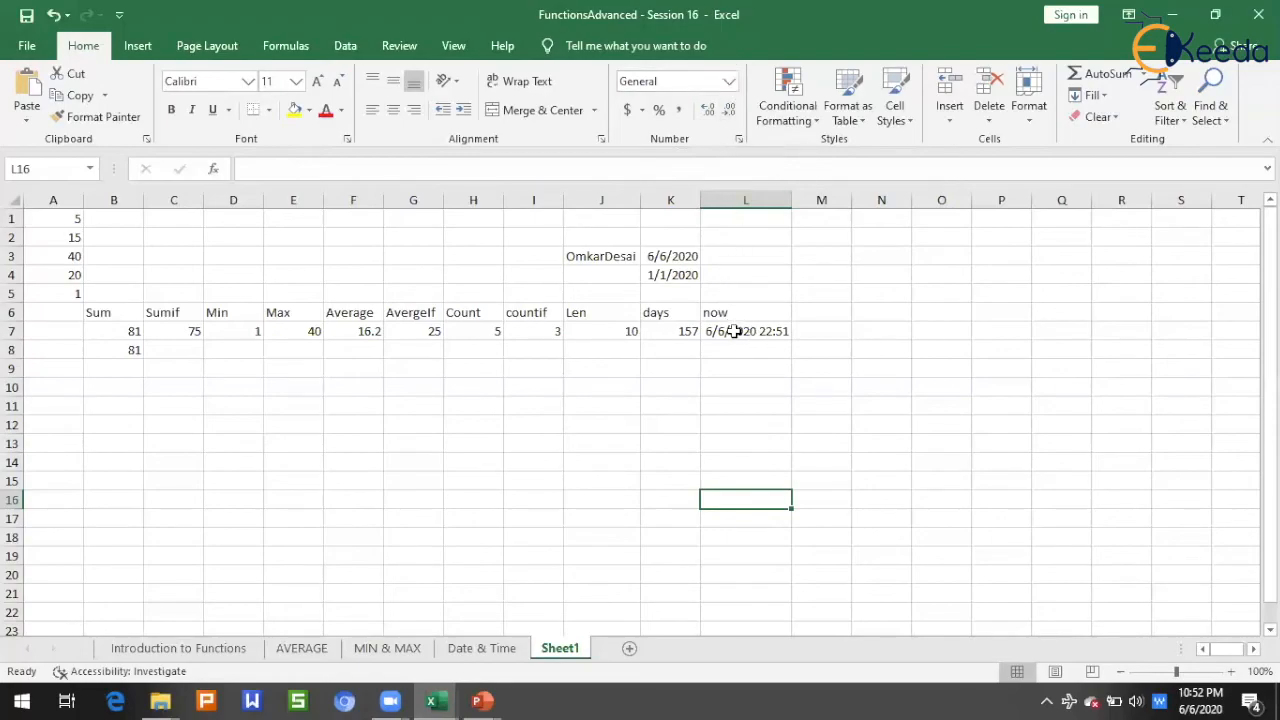
left_click(801, 328)
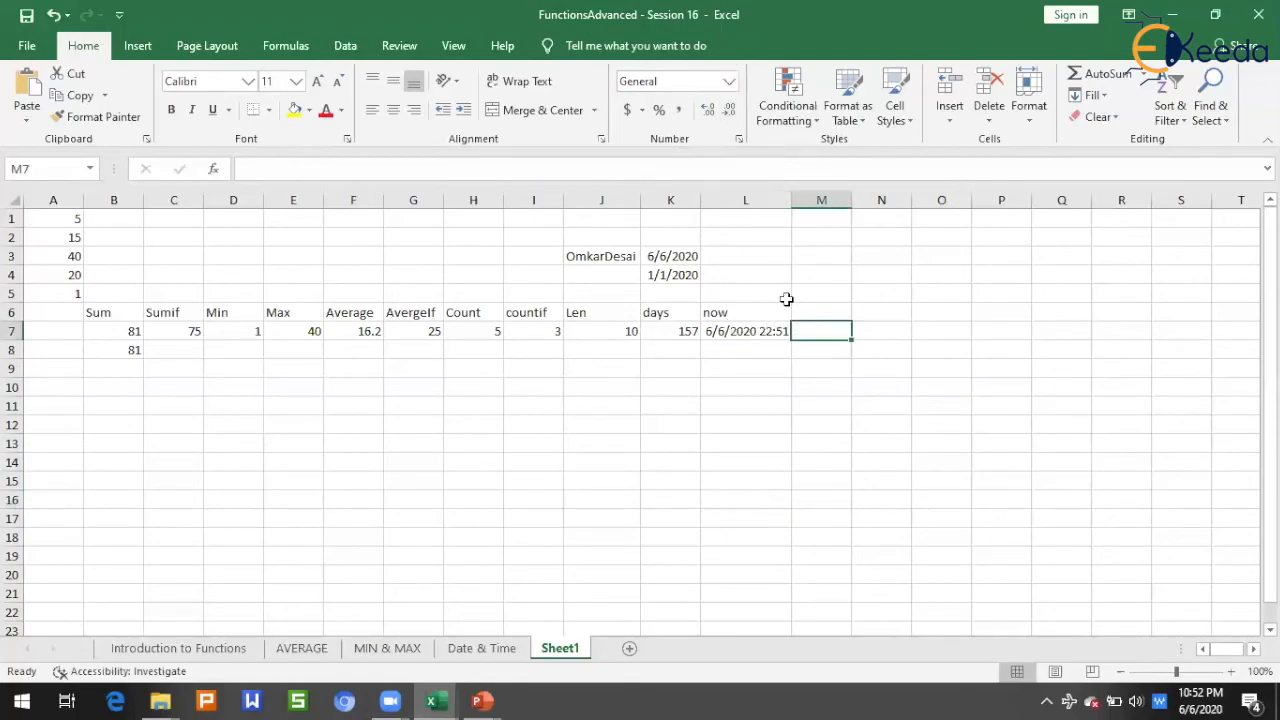
type("=format(")
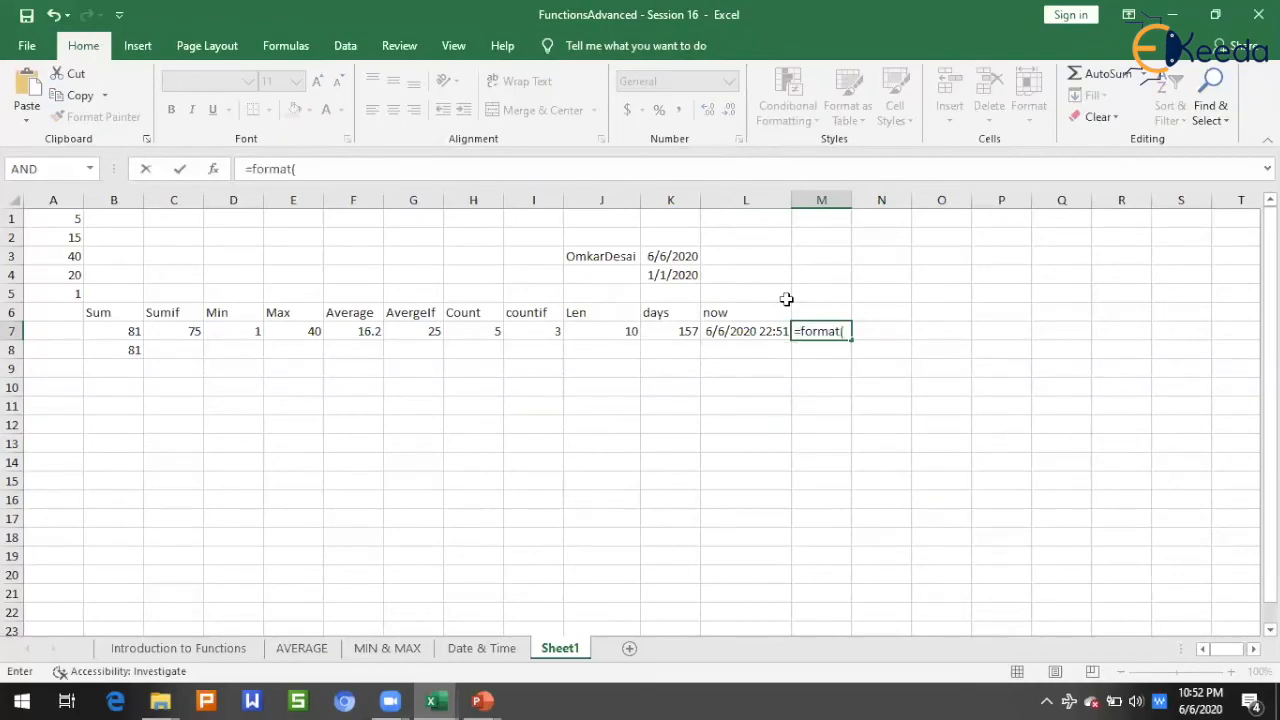
key("Escape")
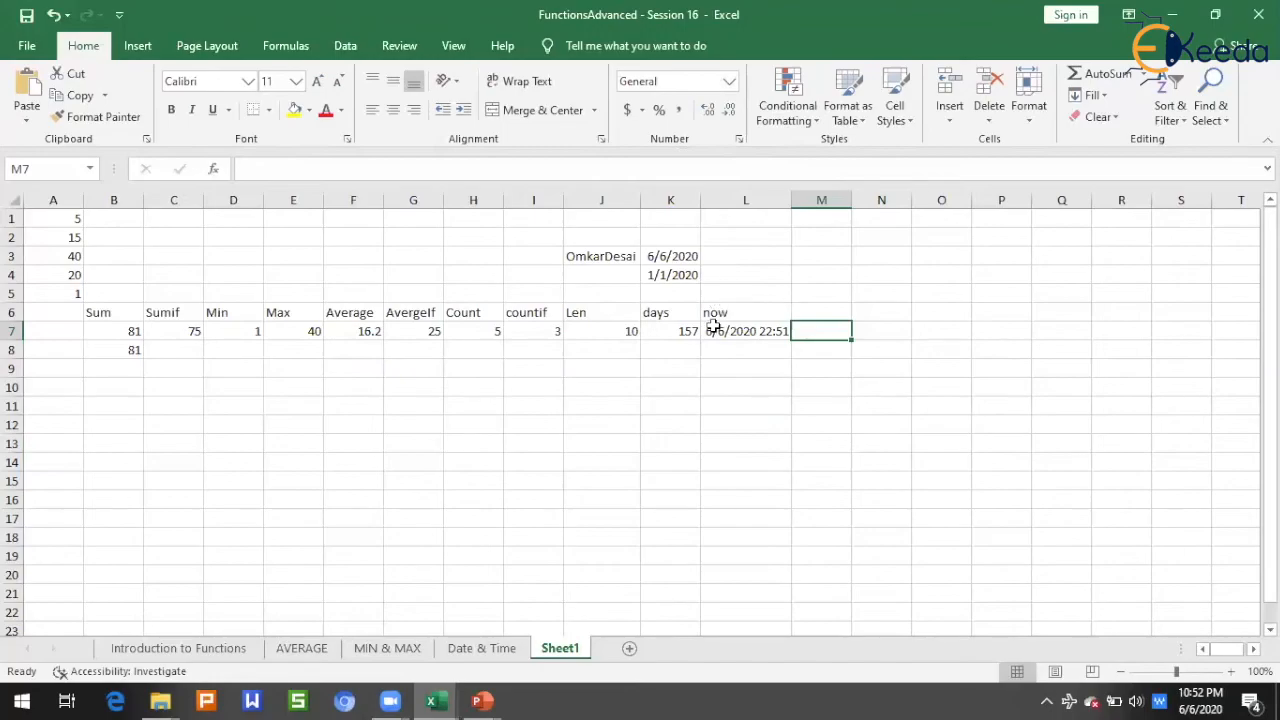
left_click(722, 352)
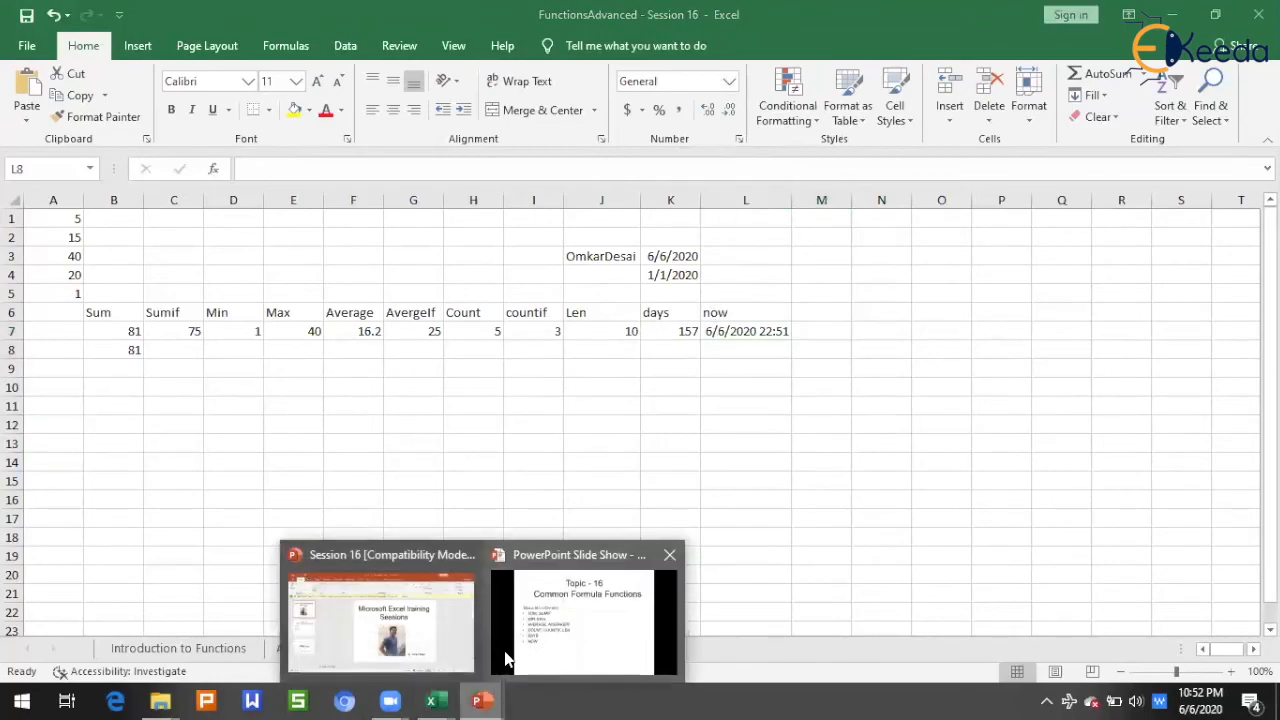
left_click(286, 46)
key("shift+F3")
left_click(620, 504)
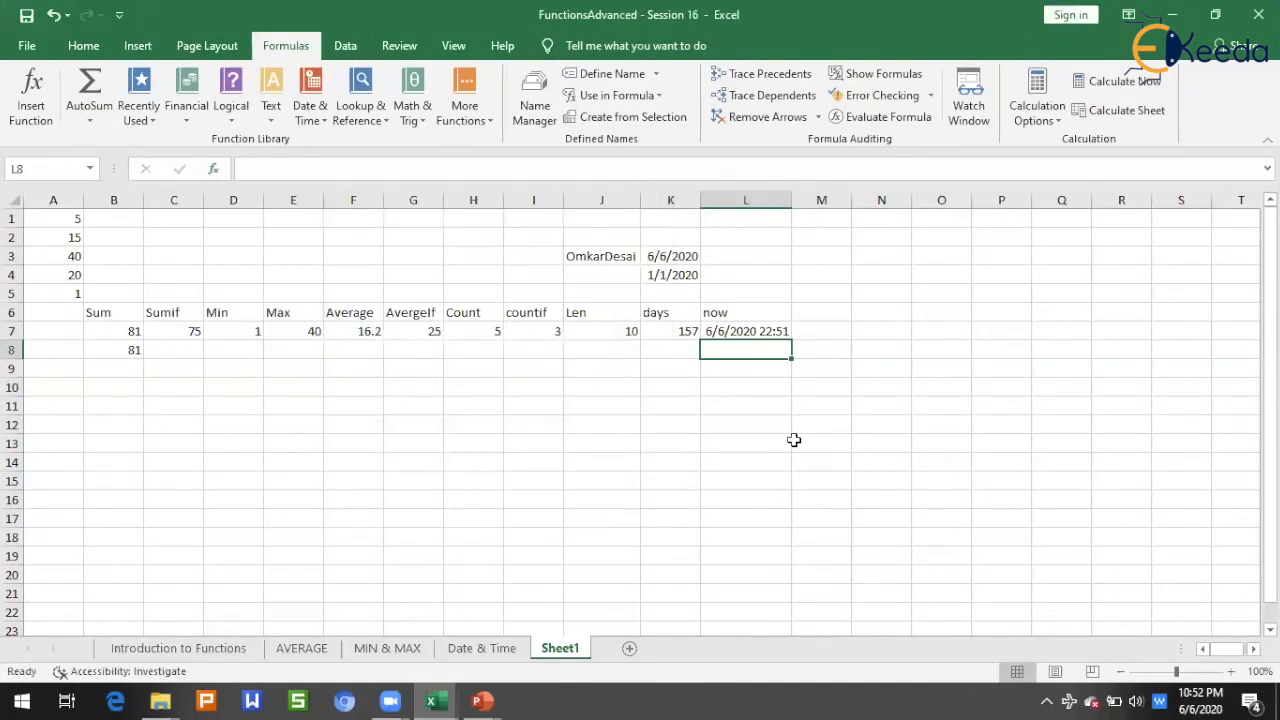
left_click(794, 440)
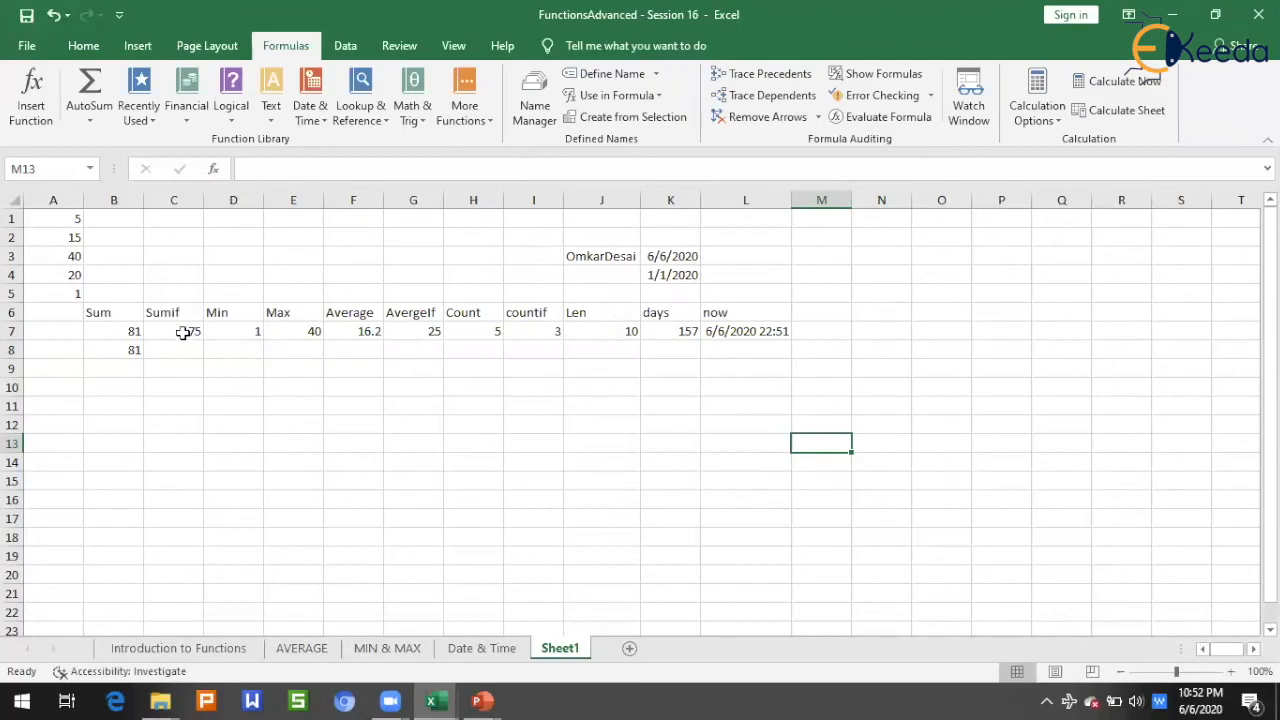